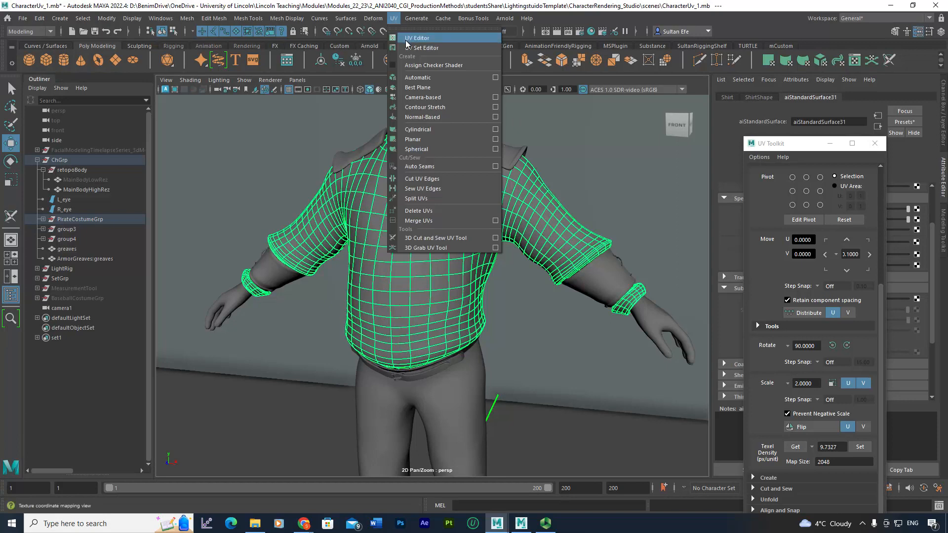
Apply a planar UV projection along the Z axis to the shirt and review the Planar Mapping options
click(435, 139)
alt+drag(489, 197, 418, 96)
click(395, 22)
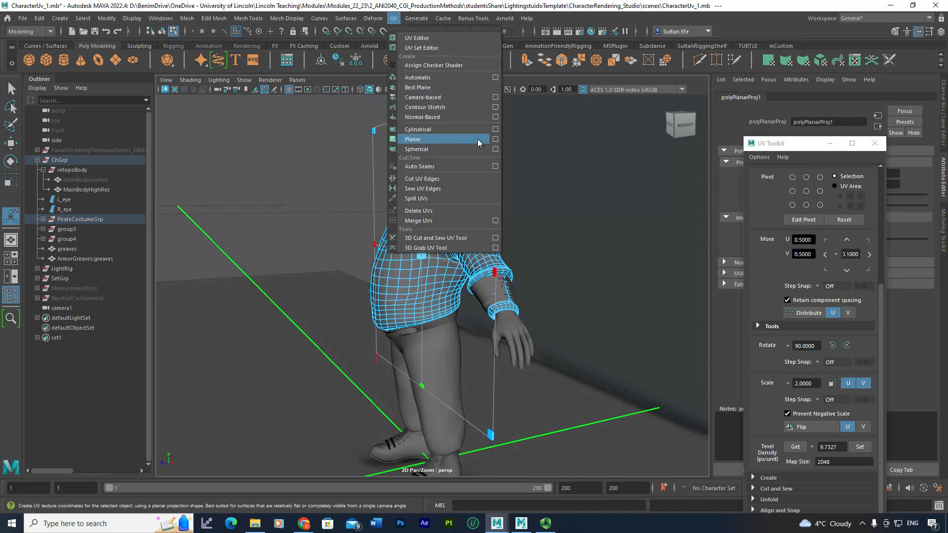
click(494, 140)
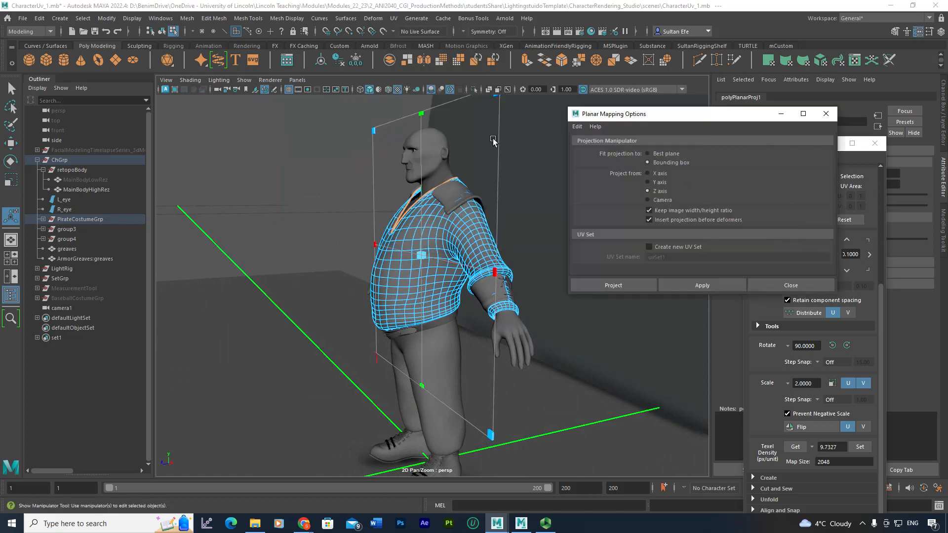
click(773, 282)
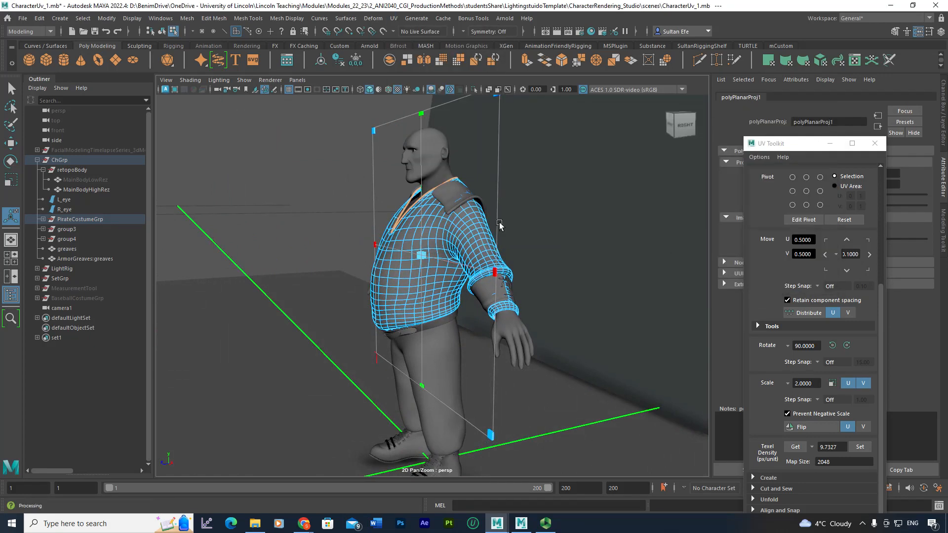
Select the character's trousers and apply the same planar UV projection to them
alt+drag(473, 254, 494, 253)
right_drag(473, 195, 518, 180)
alt+middle_drag(503, 237, 510, 167)
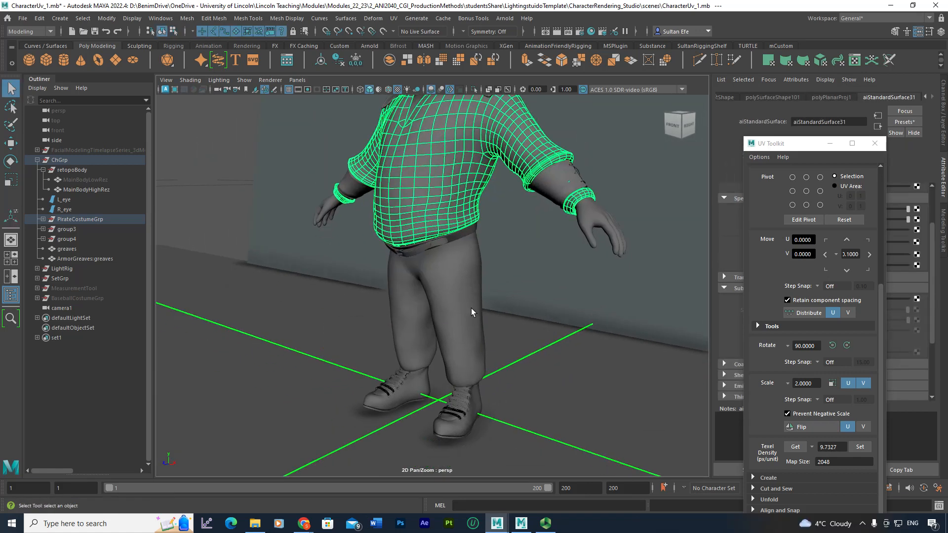
click(472, 310)
alt+drag(490, 269, 472, 274)
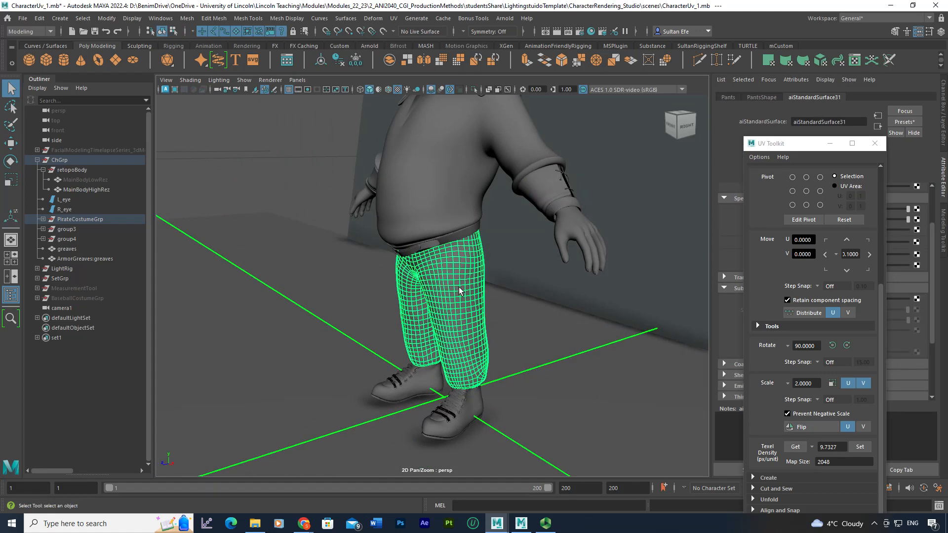
key(t)
alt+drag(470, 268, 529, 299)
alt+middle_drag(529, 298, 498, 342)
Return to object selection and select the shoe on the character's left foot
scroll(457, 296, up, 1)
alt+middle_drag(454, 292, 473, 184)
scroll(466, 243, up, 5)
alt+drag(499, 233, 455, 246)
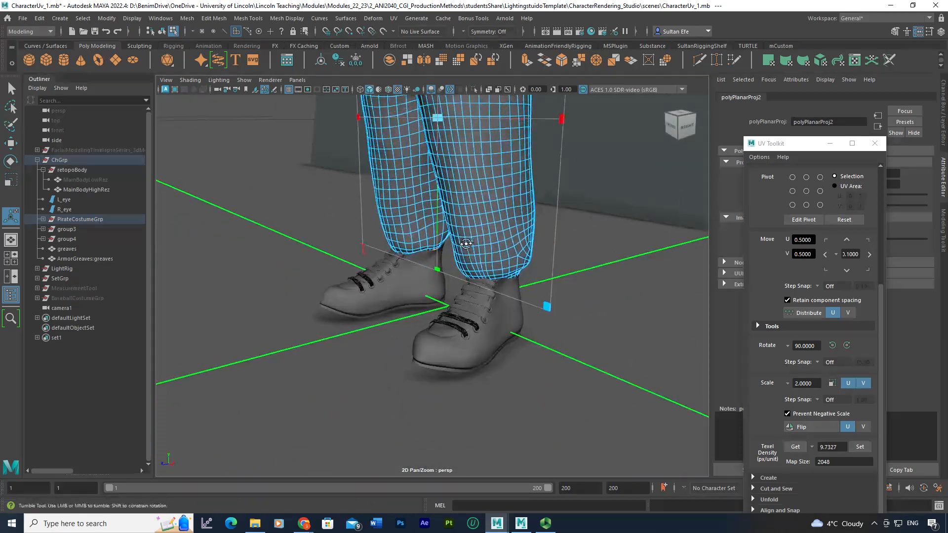
click(496, 337)
alt+drag(587, 297, 550, 284)
alt+middle_drag(536, 295, 501, 239)
right_drag(497, 250, 544, 237)
key(q)
alt+drag(498, 267, 484, 257)
scroll(504, 292, up, 1)
alt+drag(519, 313, 533, 323)
alt+right_drag(534, 322, 500, 322)
alt+drag(459, 323, 485, 311)
alt+middle_drag(485, 311, 478, 330)
mouse_move(479, 330)
alt+right_down()
mouse_move(469, 330)
mouse_move(493, 333)
alt+right_up()
alt+middle_drag(482, 318, 457, 332)
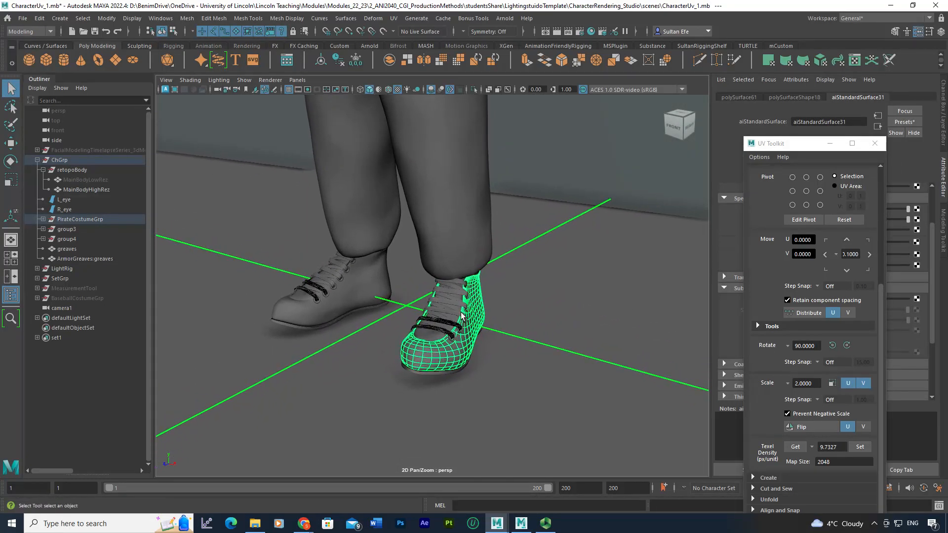
Add the other shoe to the selection and review the Transfer Attributes options for copying UVs, without transferring
alt+drag(462, 297, 449, 319)
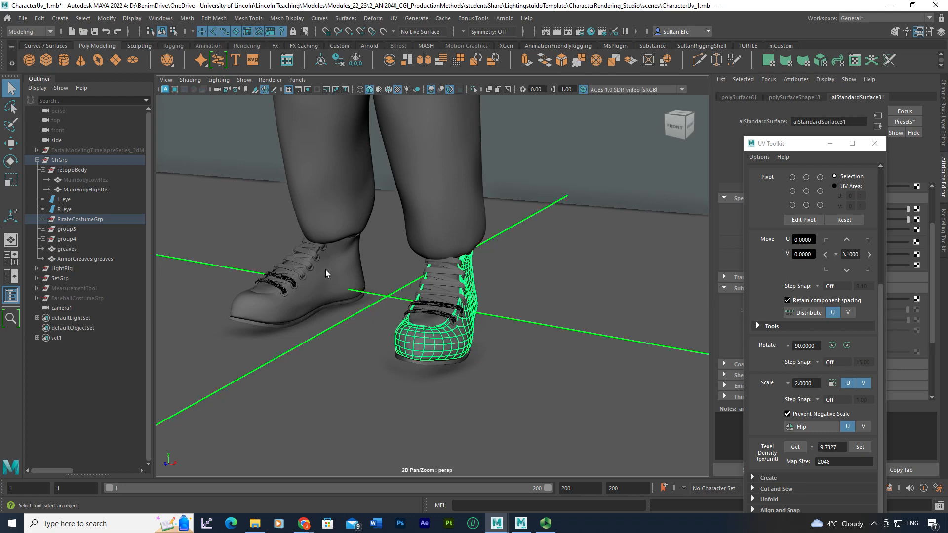
alt+middle_drag(322, 260, 349, 275)
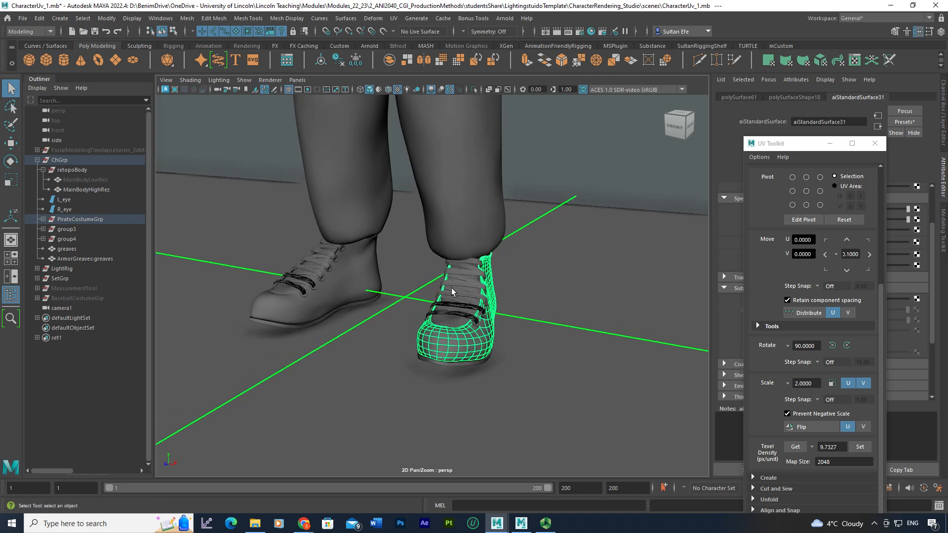
alt+middle_drag(427, 266, 414, 296)
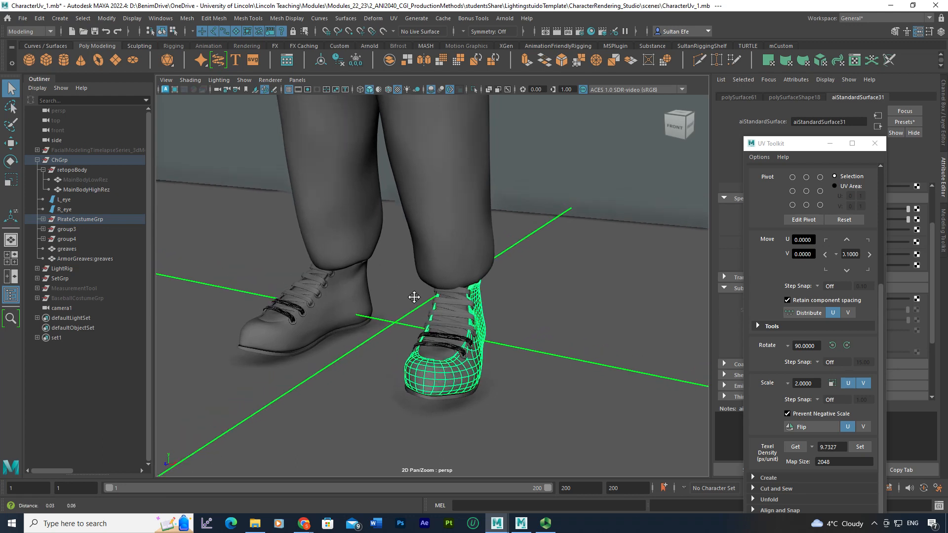
alt+right_drag(413, 297, 415, 290)
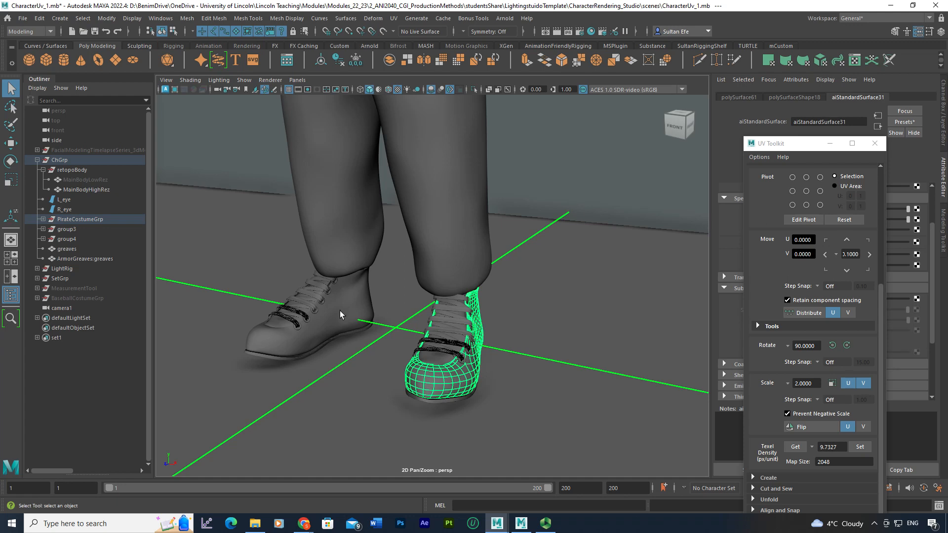
click(340, 314)
click(185, 20)
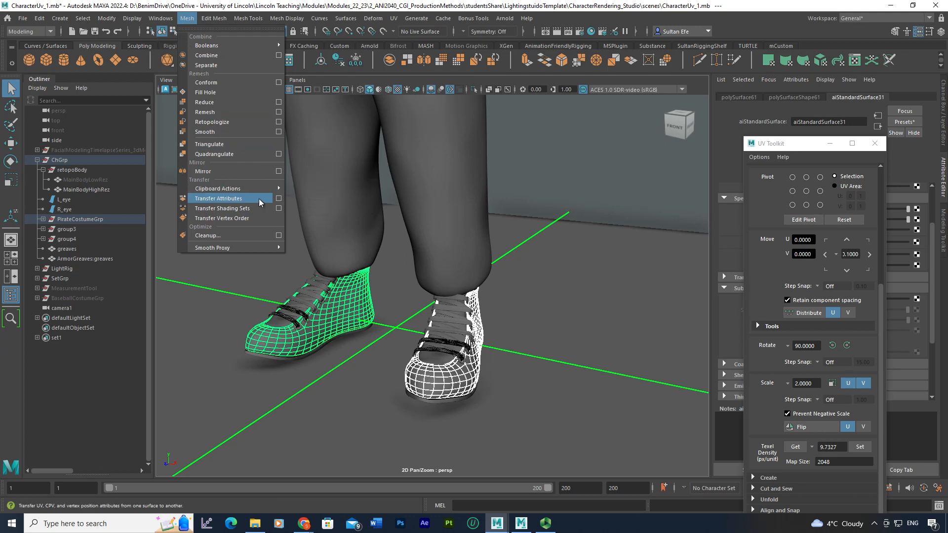
click(279, 198)
click(578, 127)
click(582, 144)
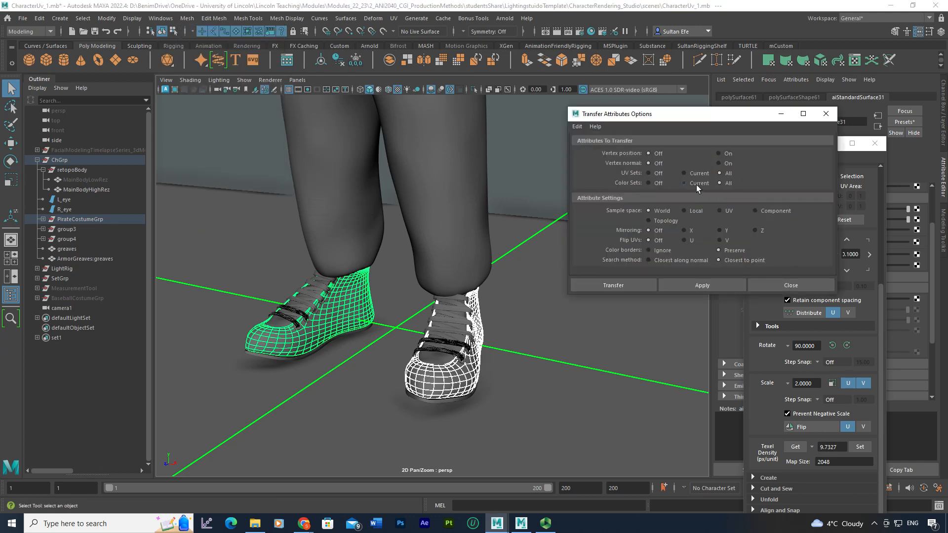
click(829, 118)
Select the character's shirt in object mode
alt+middle_drag(459, 253, 465, 279)
right_drag(479, 327, 525, 214)
scroll(525, 218, down, 3)
alt+middle_drag(524, 217, 473, 258)
click(439, 220)
scroll(447, 220, down, 2)
alt+middle_drag(449, 220, 468, 306)
scroll(469, 289, down, 2)
click(439, 270)
scroll(426, 282, up, 3)
alt+middle_drag(426, 278, 419, 241)
alt+drag(418, 241, 425, 251)
scroll(425, 251, down, 2)
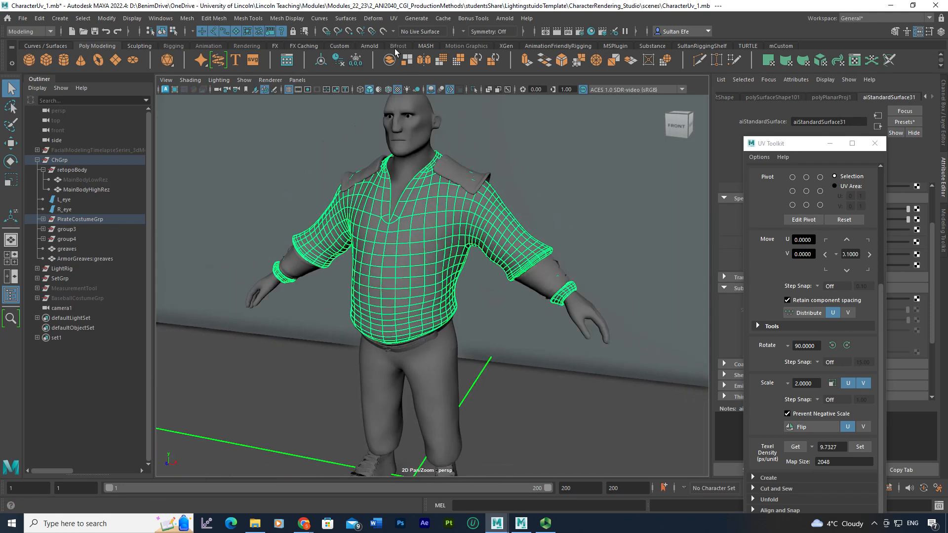
Open the UV Editor, place it beside the viewport and isolate the shirt in the 3D view
click(393, 20)
click(406, 39)
drag(525, 100, 729, 106)
scroll(453, 232, up, 2)
alt+middle_drag(445, 217, 427, 233)
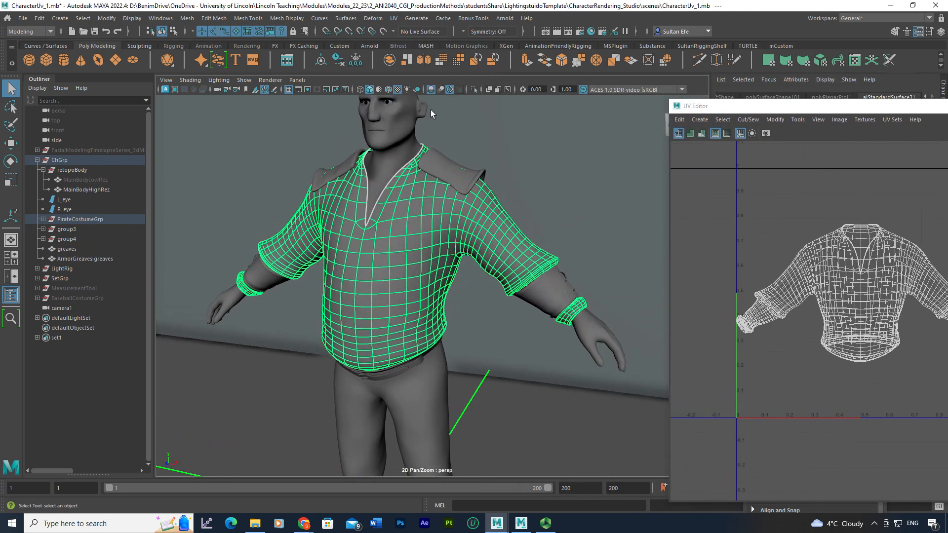
click(474, 90)
alt+drag(482, 205, 566, 173)
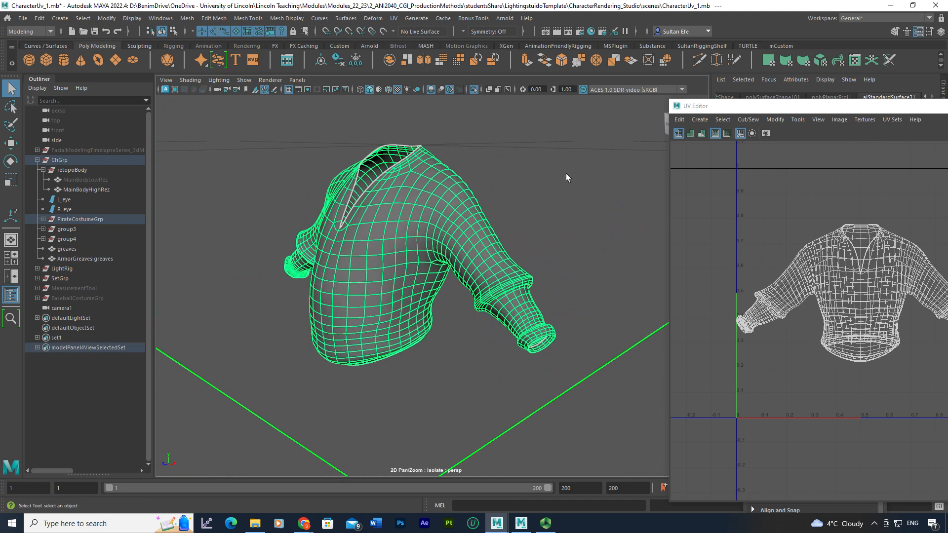
click(885, 58)
alt+drag(474, 217, 392, 235)
key(q)
right_click(392, 235)
right_drag(431, 210, 430, 221)
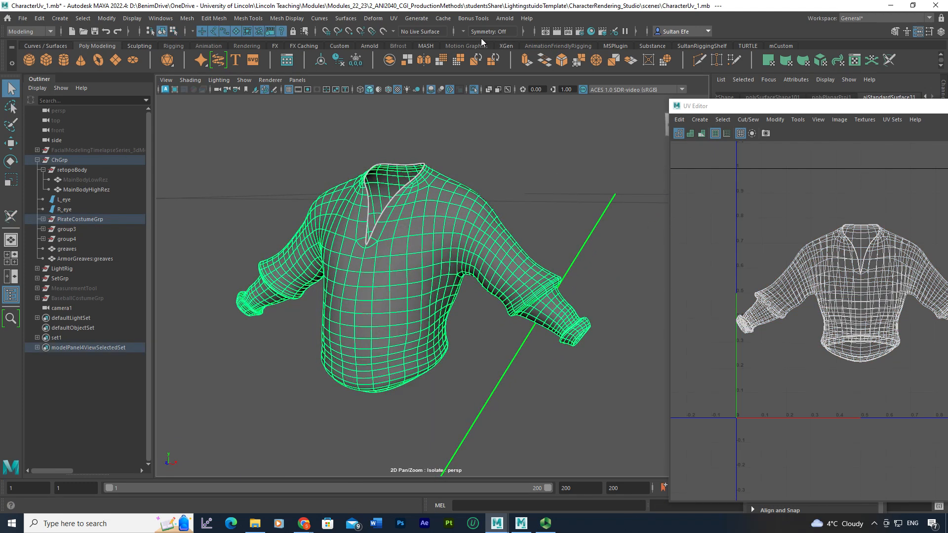
Try to enable topological symmetry on the shirt by picking a mesh edge
click(464, 32)
click(484, 107)
alt+drag(405, 222, 494, 213)
click(463, 194)
click(449, 215)
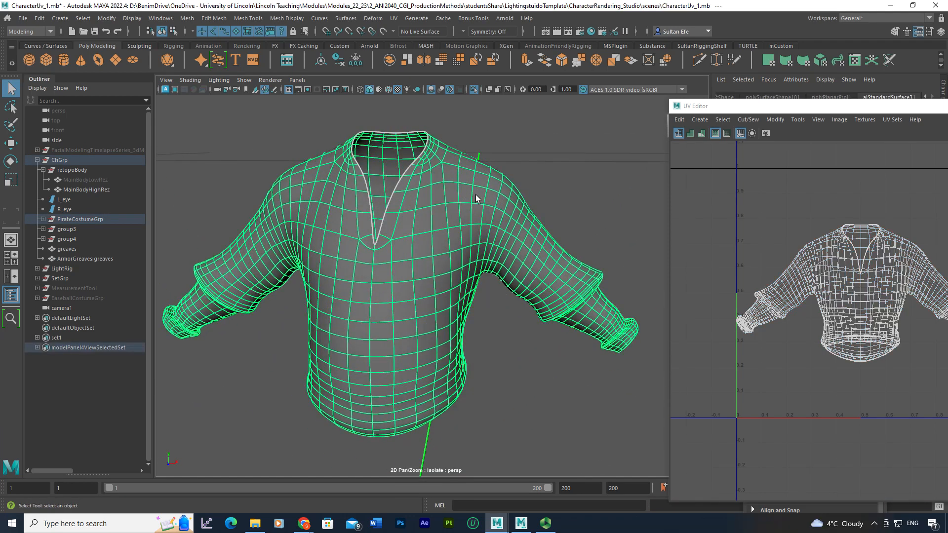
Try to cut the UV edge loop around one shoulder of the shirt with the 3D Cut and Sew UV tool
click(889, 59)
alt+drag(451, 184, 508, 218)
double_click(533, 211)
alt+drag(538, 218, 542, 221)
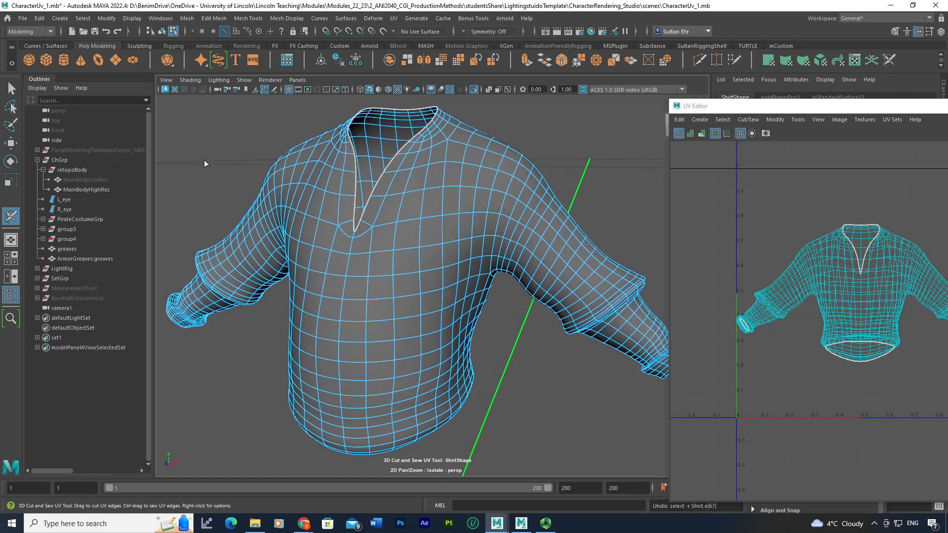
key(q)
alt+drag(276, 200, 386, 233)
right_drag(386, 233, 480, 219)
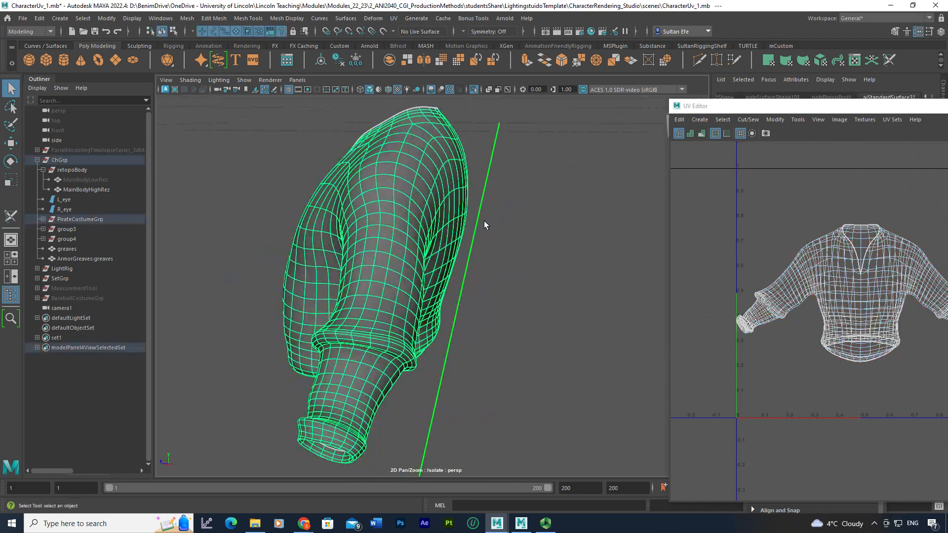
Turn on topology symmetry for the shirt, using an edge on the centre line of its back
alt+drag(481, 220, 435, 212)
click(463, 32)
click(485, 102)
mouse_move(464, 158)
alt+mouse_down()
mouse_move(452, 188)
mouse_move(469, 163)
alt+mouse_up()
click(467, 154)
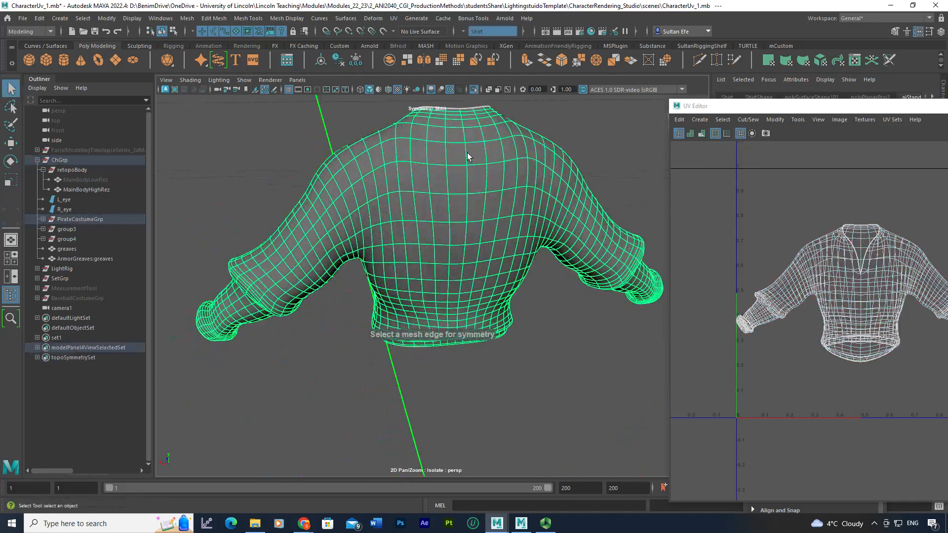
Cut the shirt's UVs along the edge loops around both armholes with the 3D Cut and Sew UV tool
alt+drag(383, 175, 471, 178)
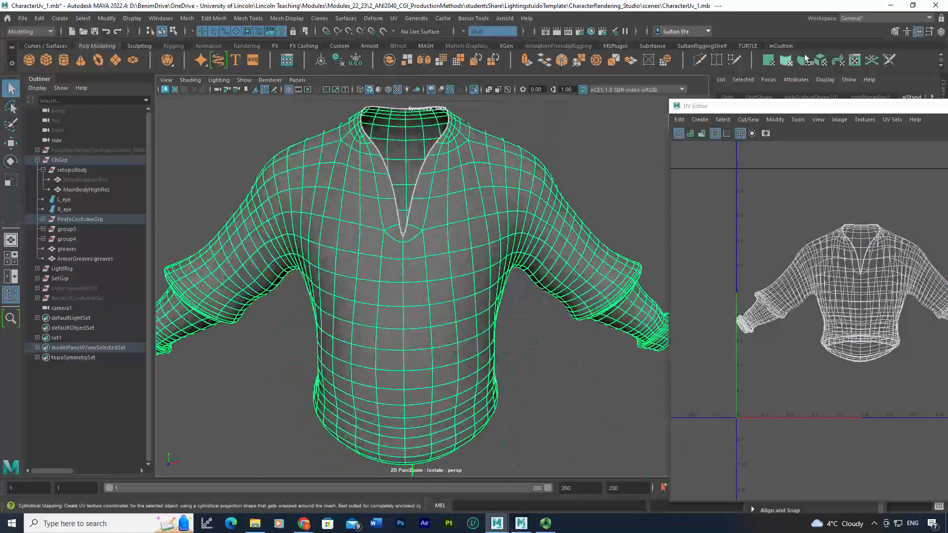
click(889, 60)
alt+drag(417, 201, 487, 228)
click(501, 216)
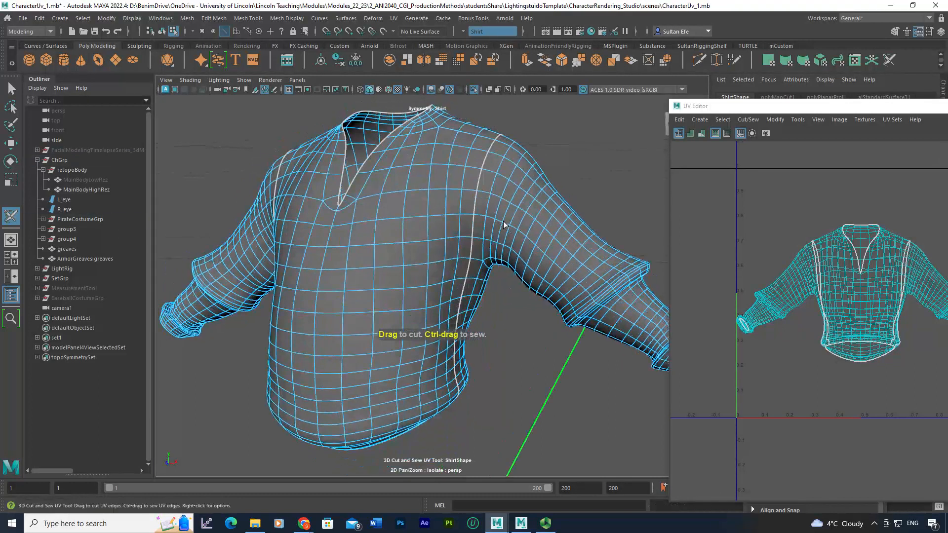
key(ctrl+z)
double_click(487, 224)
alt+drag(563, 242, 642, 212)
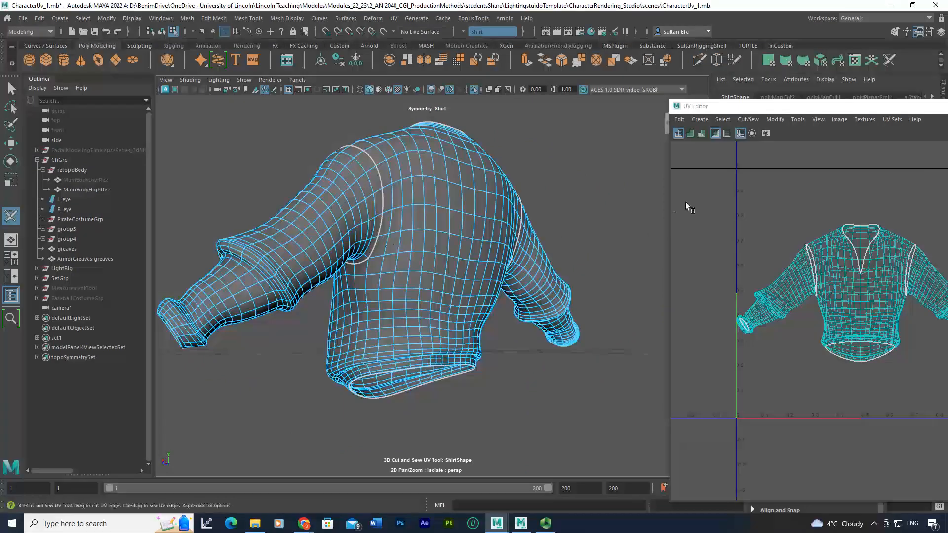
Display the UV shells shaded and cut a UV seam down the centre back of the shirt
click(691, 134)
alt+drag(541, 208, 420, 334)
double_click(496, 235)
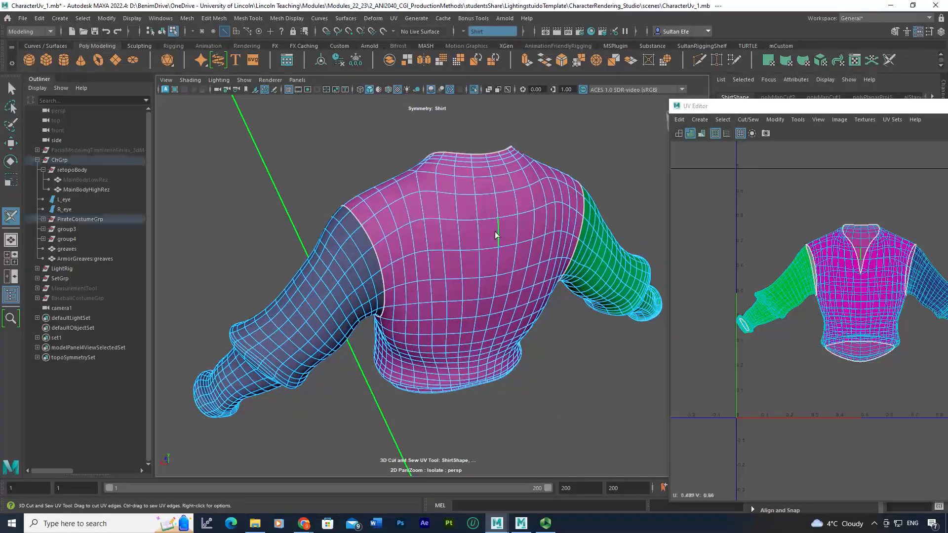
Cut a UV seam along the underside of both shirt sleeves
alt+drag(471, 270, 470, 229)
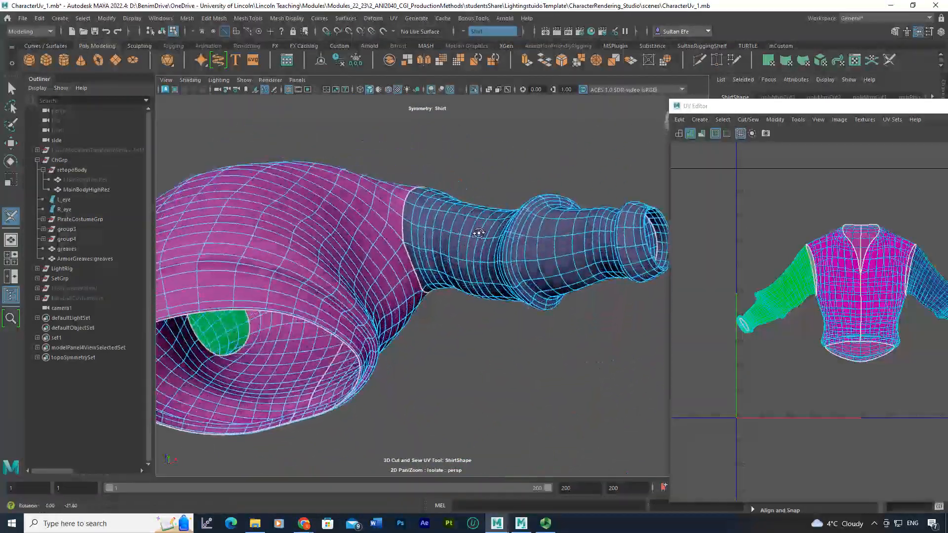
double_click(408, 244)
alt+drag(407, 244, 405, 267)
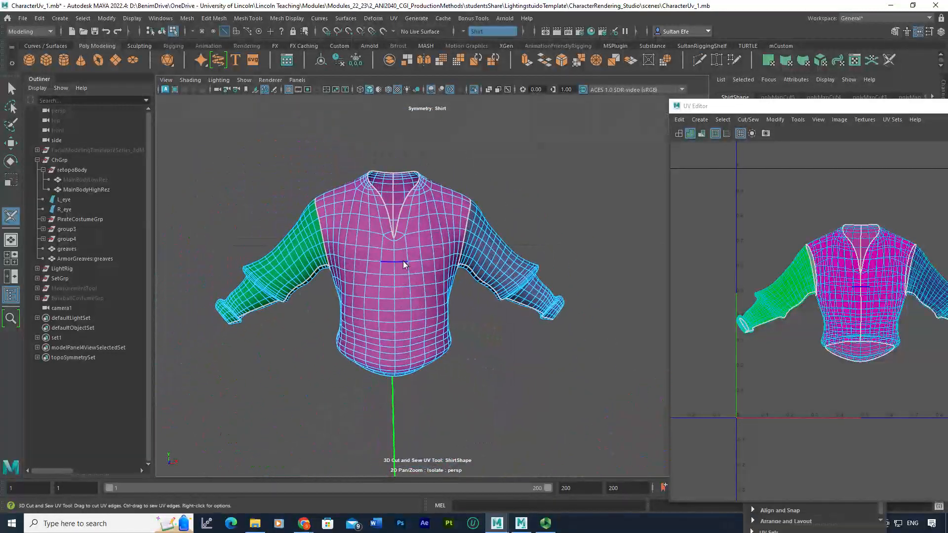
Select the shirt's UV shells and move the UV Editor so the whole UV tile can be seen
right_click(404, 262)
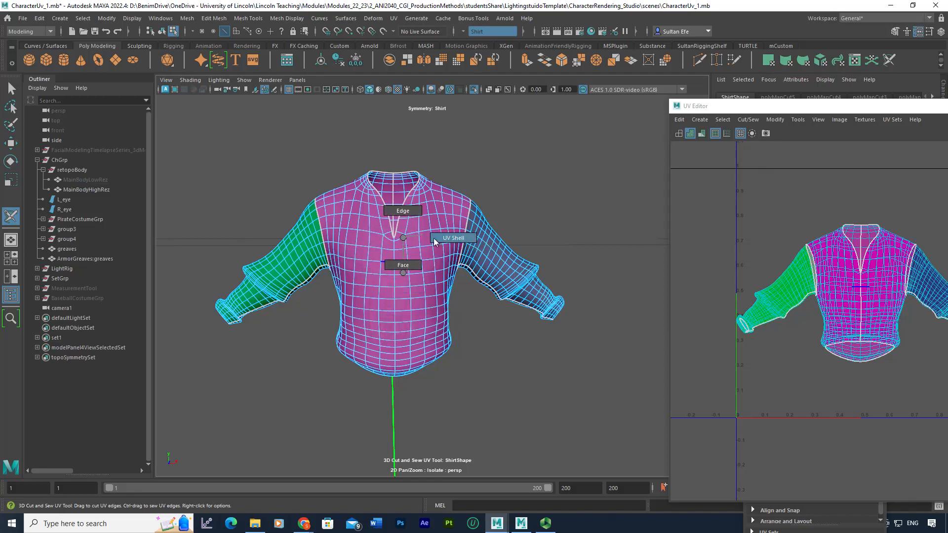
click(423, 239)
scroll(439, 236, down, 3)
drag(245, 160, 538, 375)
drag(700, 108, 517, 80)
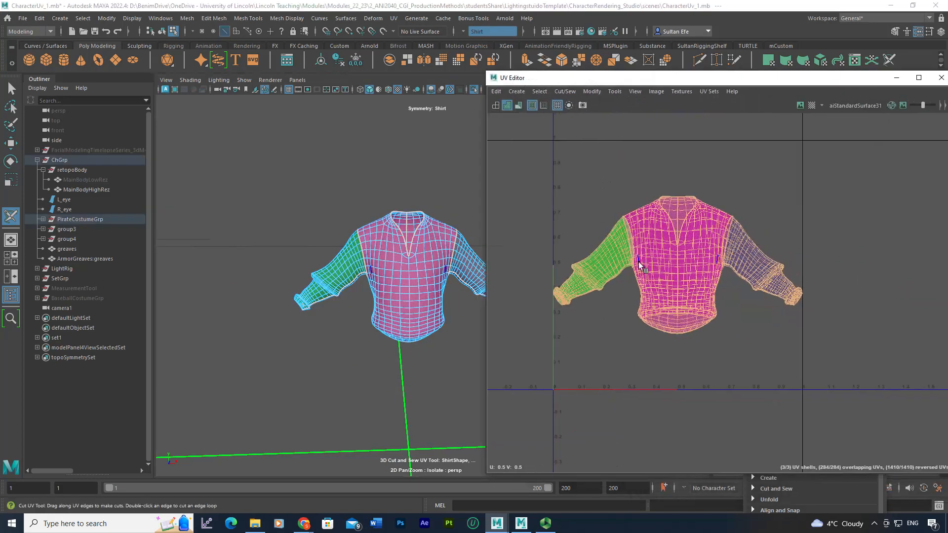
Reselect all the shirt's UV shells, then unfold them and lay them out in the UV tile
click(381, 261)
alt+drag(413, 263, 367, 251)
right_click(367, 250)
right_drag(367, 226, 418, 222)
drag(203, 163, 485, 387)
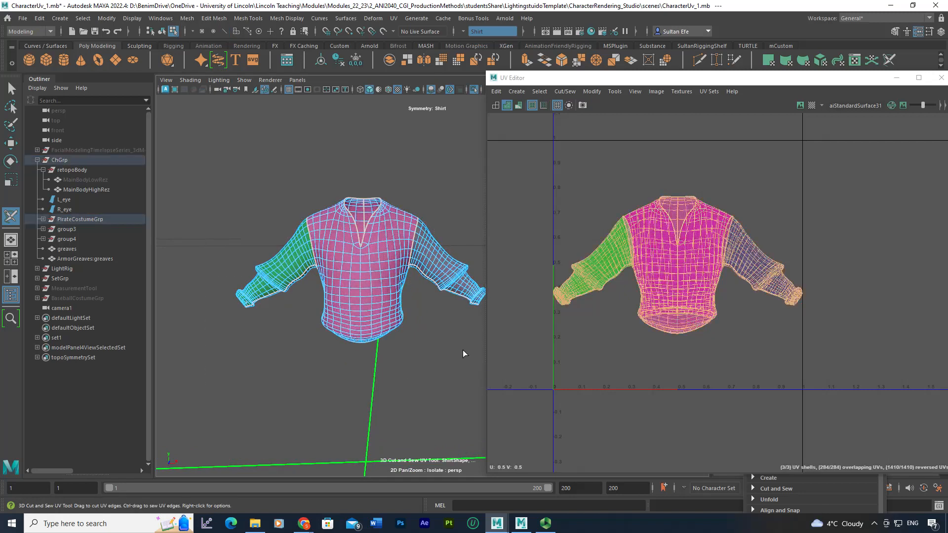
key(ctrl+u)
key(ctrl+l)
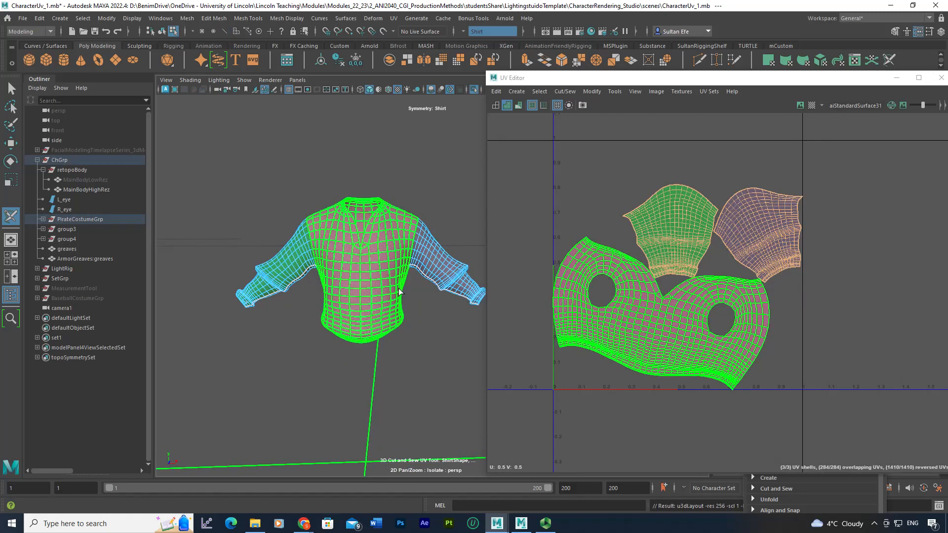
Select only the shirt's body UV shell in the UV Editor and turn symmetry off
click(399, 194)
key(w)
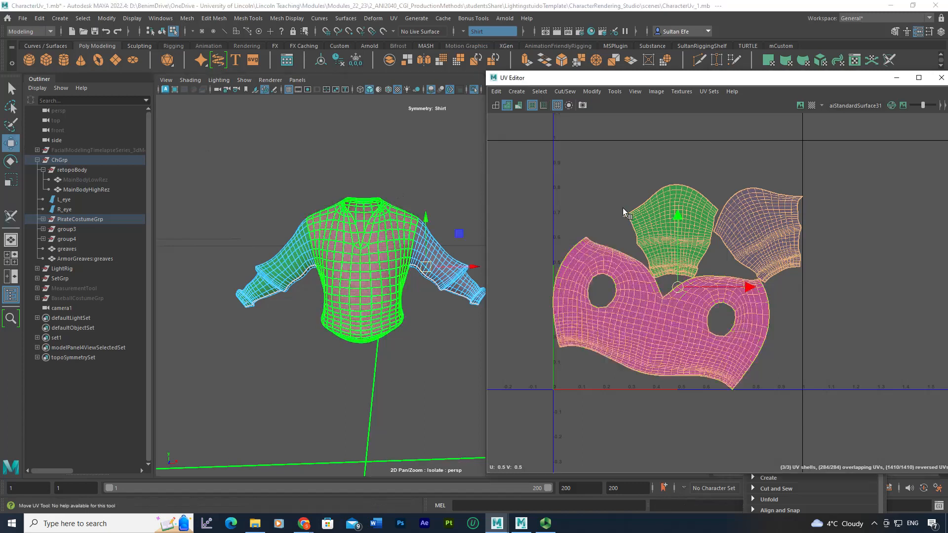
scroll(704, 330, down, 2)
right_drag(390, 230, 414, 190)
right_drag(691, 325, 659, 327)
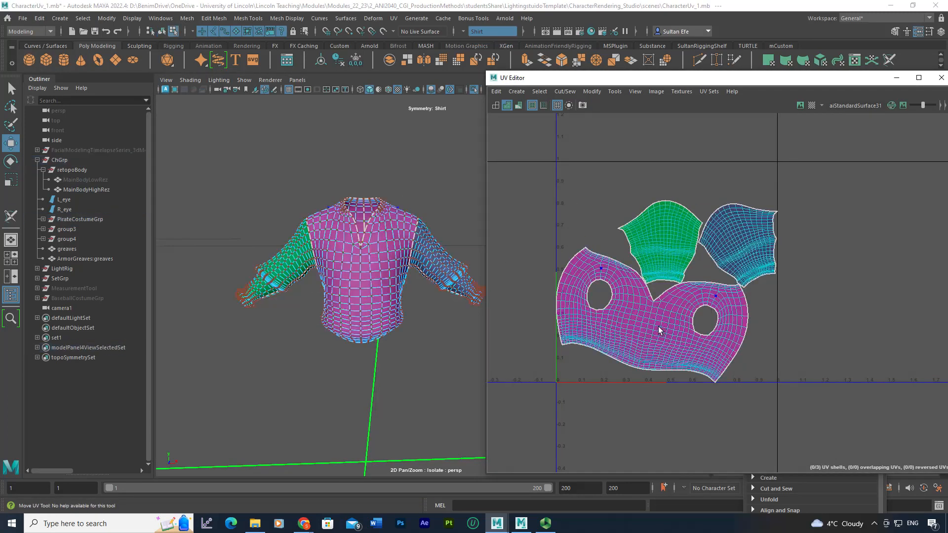
click(659, 327)
click(462, 31)
click(470, 39)
Rotate the shirt's body UV shell until it sits level and shift it slightly rightwards in the lower part of the UV tile
key(e)
drag(695, 266, 685, 261)
key(w)
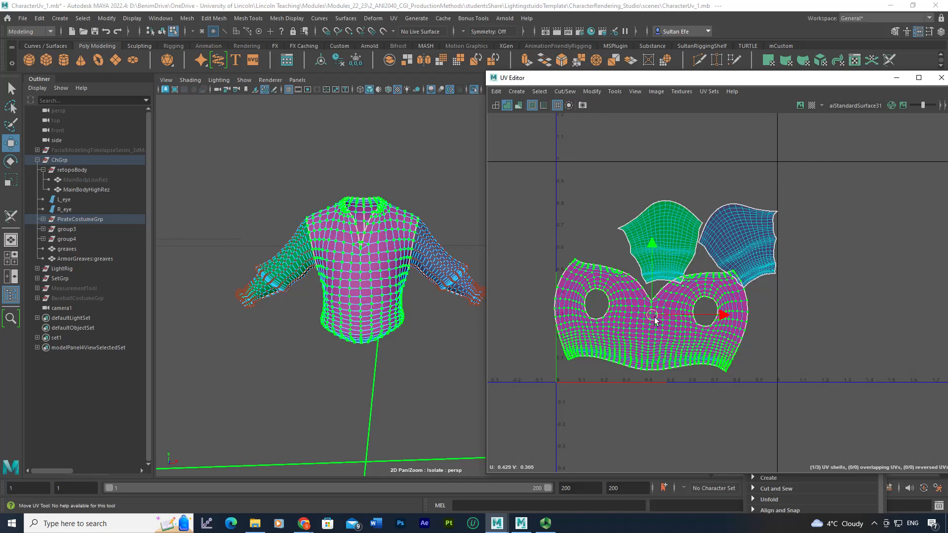
drag(655, 321, 665, 321)
key(e)
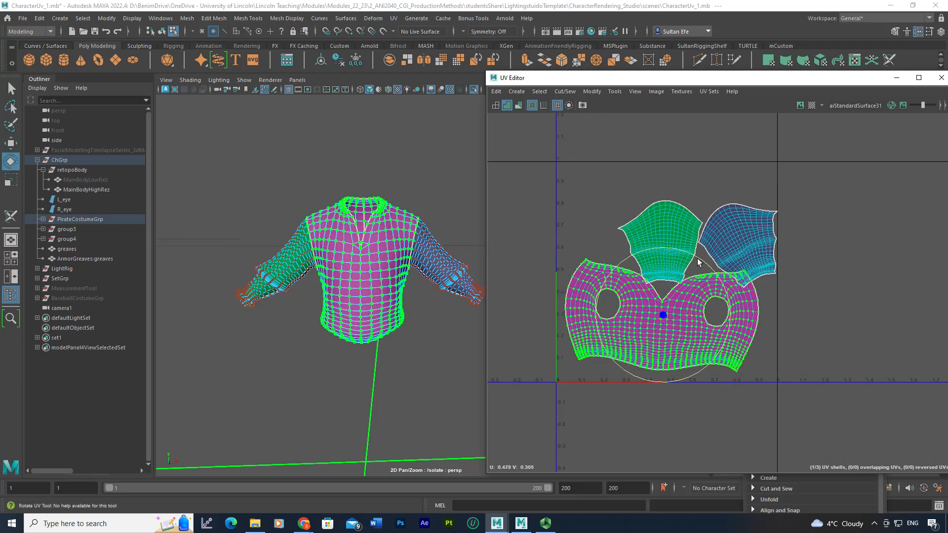
drag(701, 259, 697, 259)
Move the green sleeve UV shell into the upper-left corner of the UV tile
key(w)
click(673, 235)
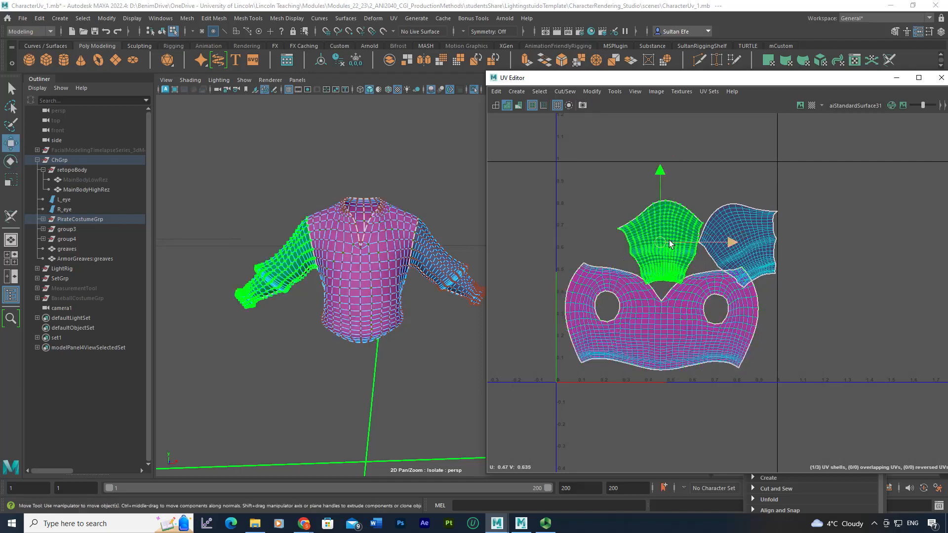
drag(642, 227, 600, 211)
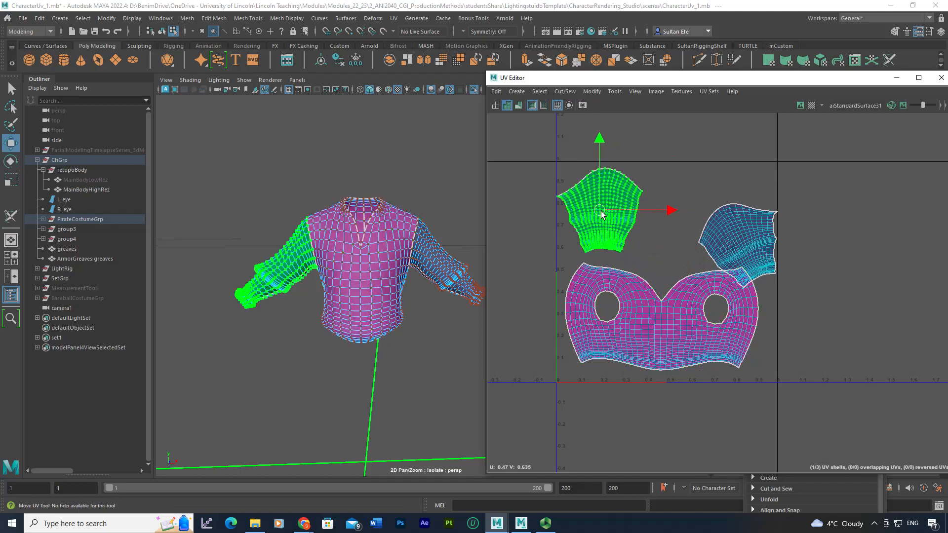
Move the blue sleeve UV shell to the tile's upper-right corner and rotate it upright to match the other sleeve
click(712, 233)
drag(743, 247, 735, 216)
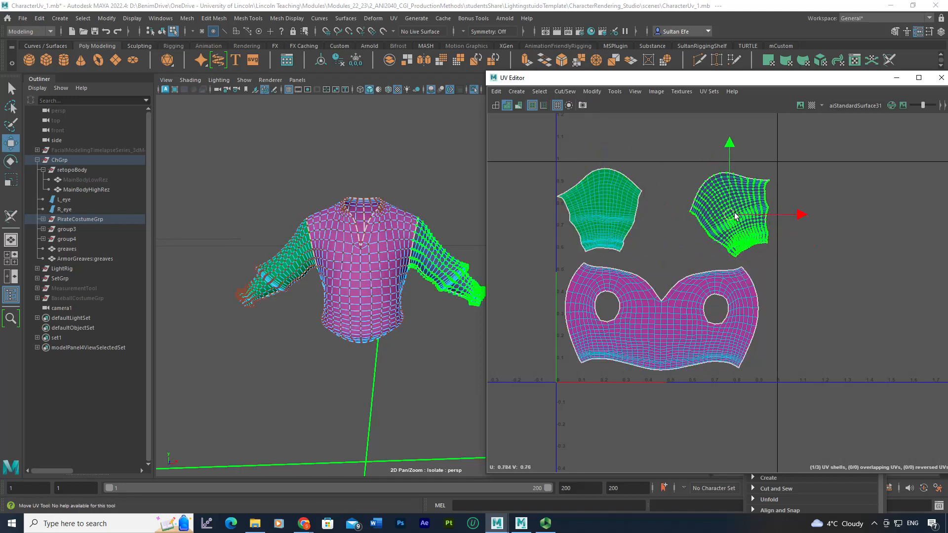
key(e)
drag(792, 191, 798, 207)
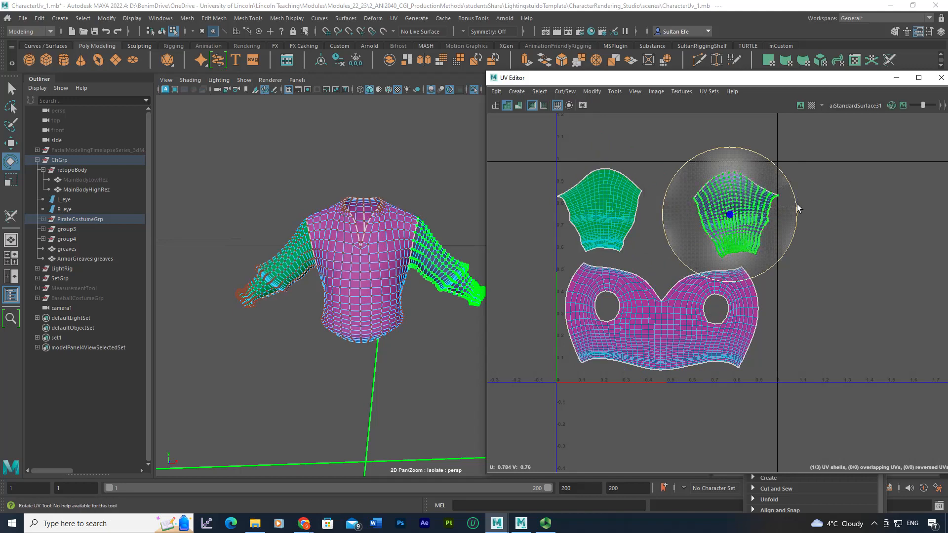
key(w)
drag(734, 215, 729, 204)
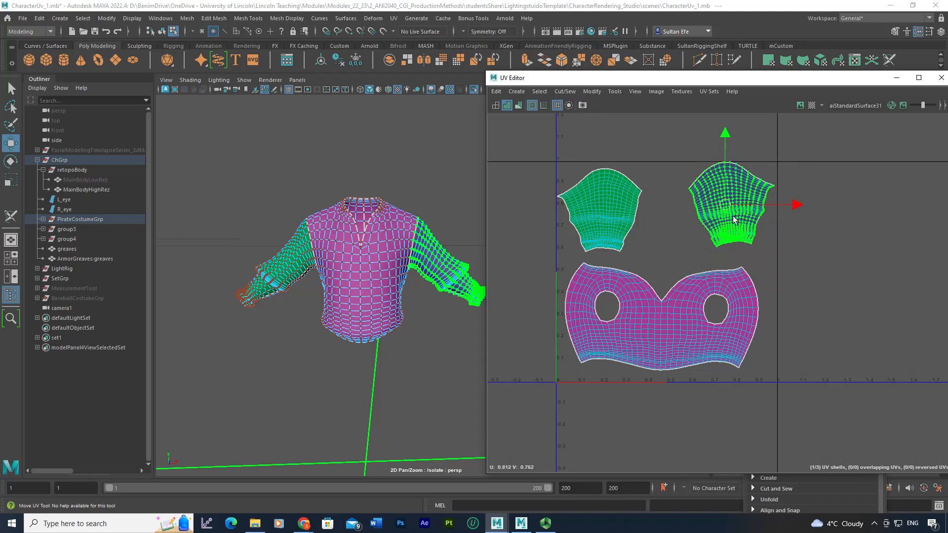
Centre the shirt's body UV shell horizontally beneath the two sleeve shells in the UV tile
scroll(780, 274, down, 2)
alt+middle_drag(744, 315, 681, 350)
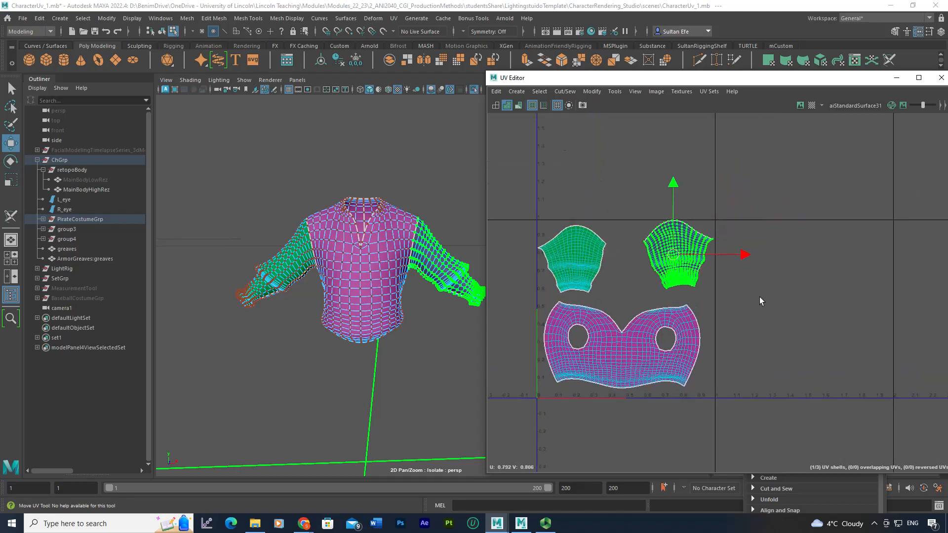
alt+middle_drag(776, 251, 775, 290)
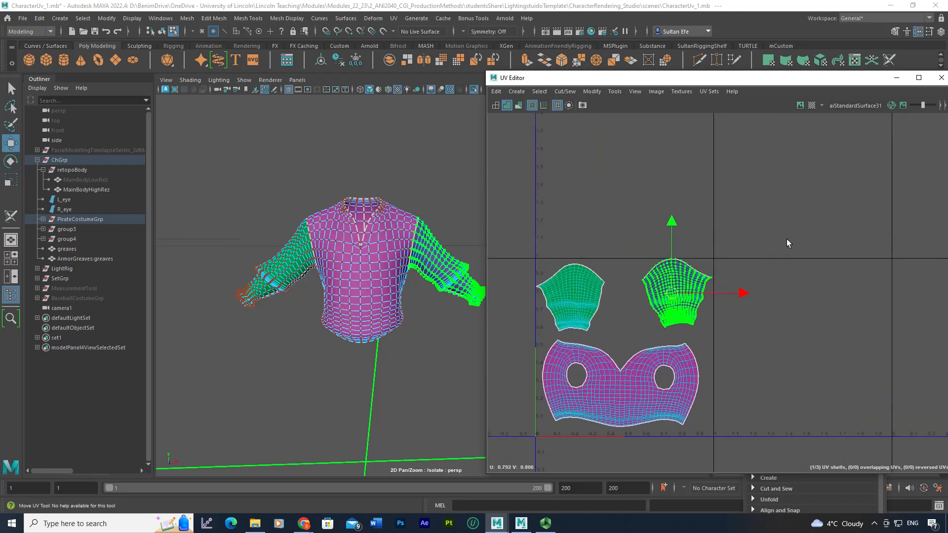
alt+middle_drag(620, 292, 661, 221)
scroll(661, 221, up, 2)
double_click(664, 314)
drag(664, 318, 667, 320)
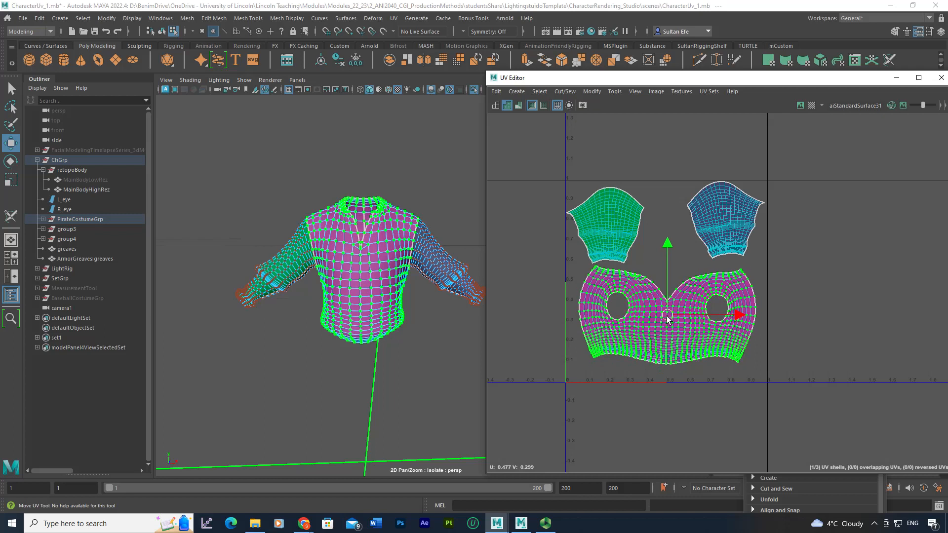
Nudge the shirt's body shell and both sleeve shells so they fit inside the UV tile with even gaps
alt+middle_drag(657, 345, 656, 324)
scroll(656, 323, up, 1)
double_click(735, 203)
drag(732, 199, 730, 206)
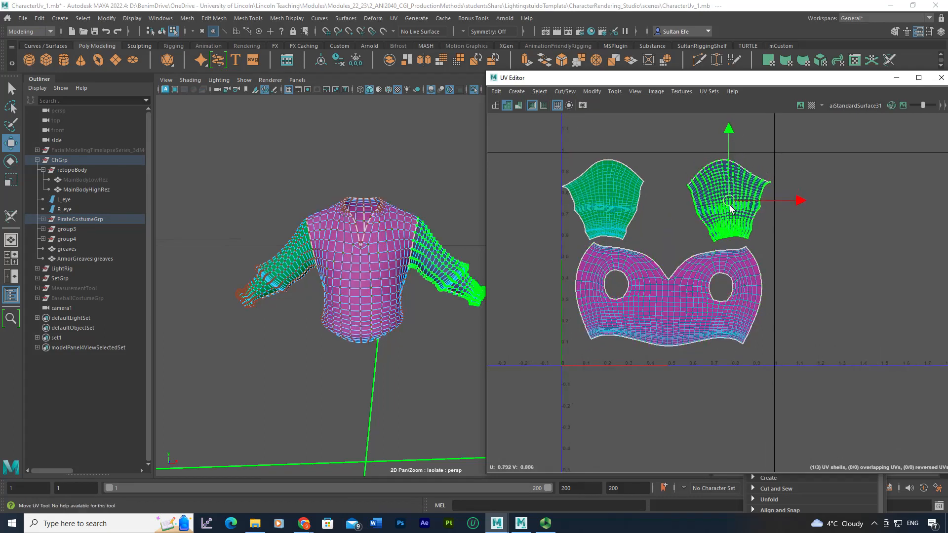
double_click(667, 294)
drag(667, 295, 671, 300)
click(705, 215)
drag(729, 204, 724, 211)
click(621, 218)
drag(607, 208, 605, 213)
Fine-tune the body shell's rotation and position, and shift both sleeve shells inwards and down to the same height in the tile
drag(660, 299, 657, 304)
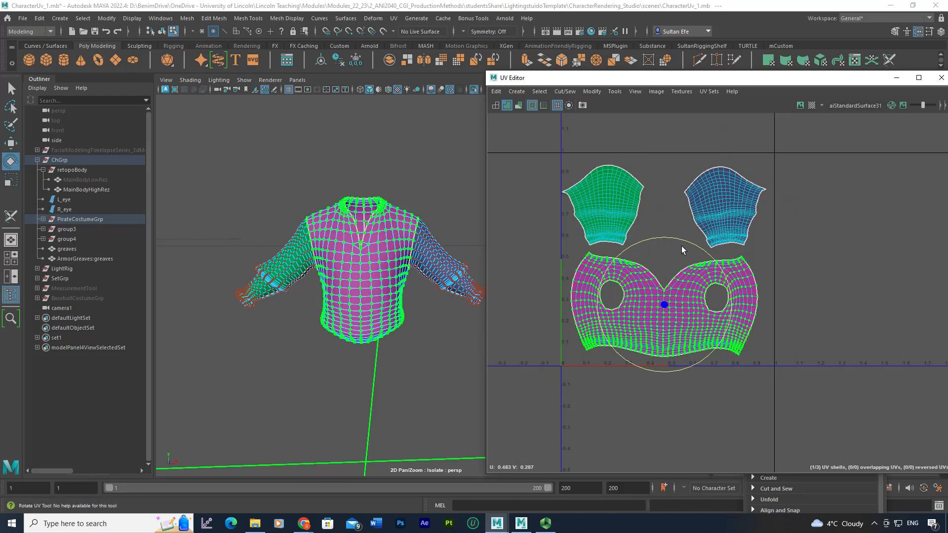
drag(680, 241, 680, 241)
key(w)
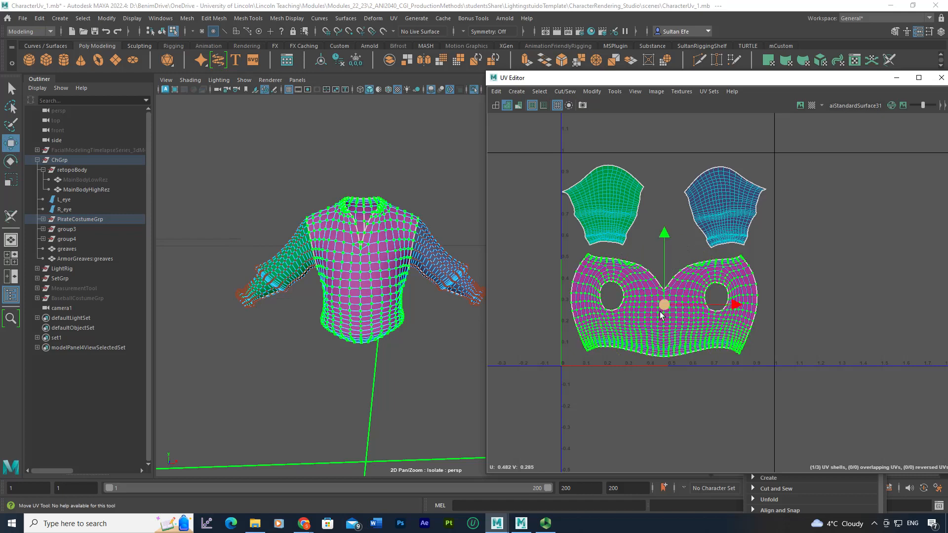
drag(662, 305, 662, 309)
click(703, 224)
drag(732, 220, 727, 220)
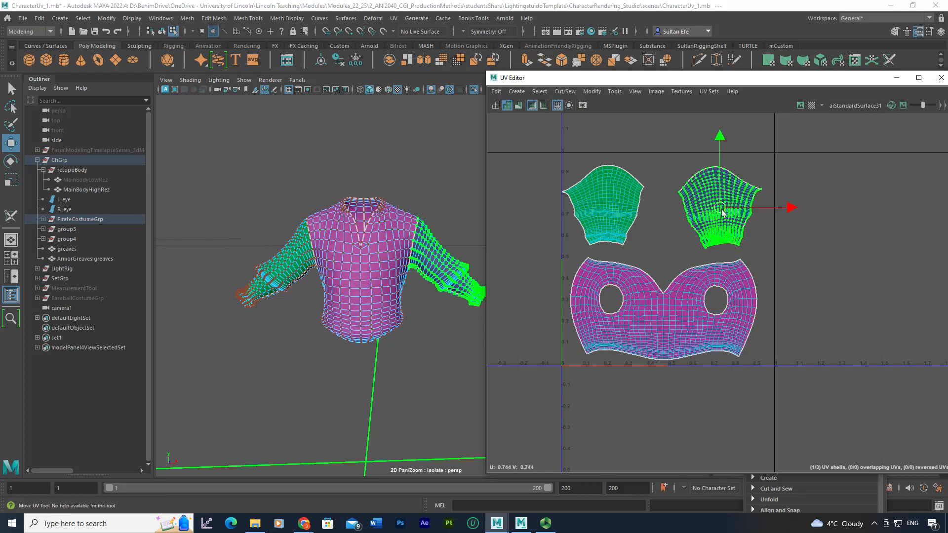
click(609, 204)
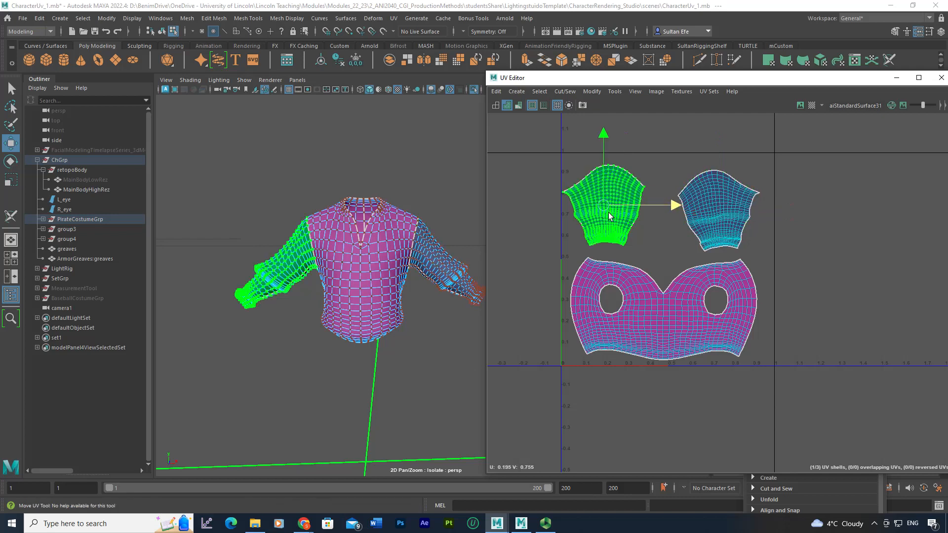
drag(605, 213, 606, 218)
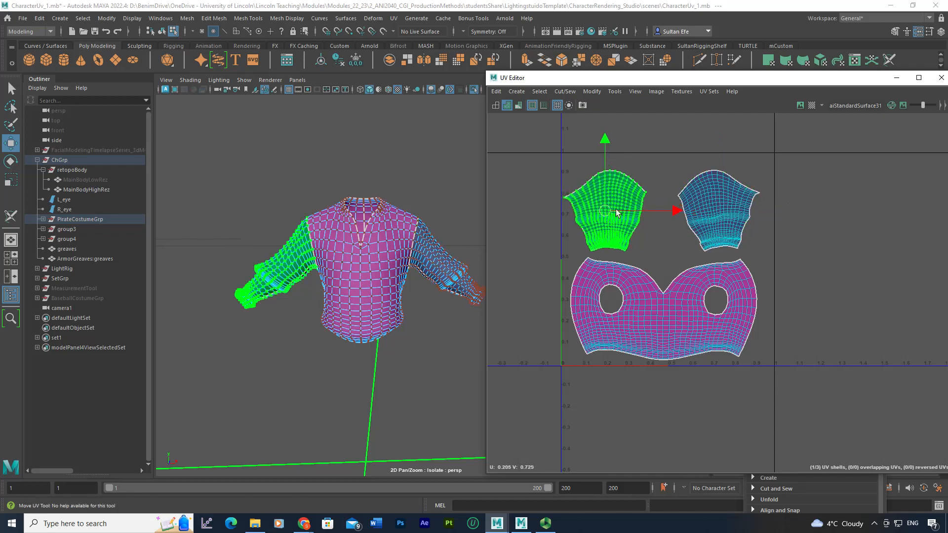
Switch the shirt's UV display back to wireframe and isolate the trousers in the viewport instead of the shirt
right_drag(415, 233, 405, 227)
click(496, 106)
alt+drag(352, 239, 374, 133)
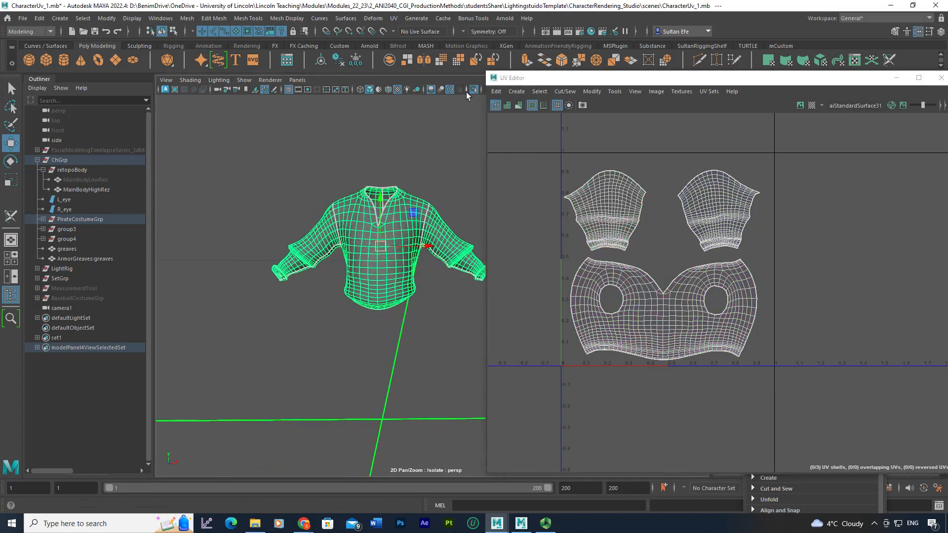
click(474, 90)
scroll(395, 218, up, 3)
alt+middle_drag(395, 218, 376, 129)
click(395, 242)
alt+drag(425, 258, 411, 254)
alt+middle_drag(411, 254, 410, 278)
click(474, 90)
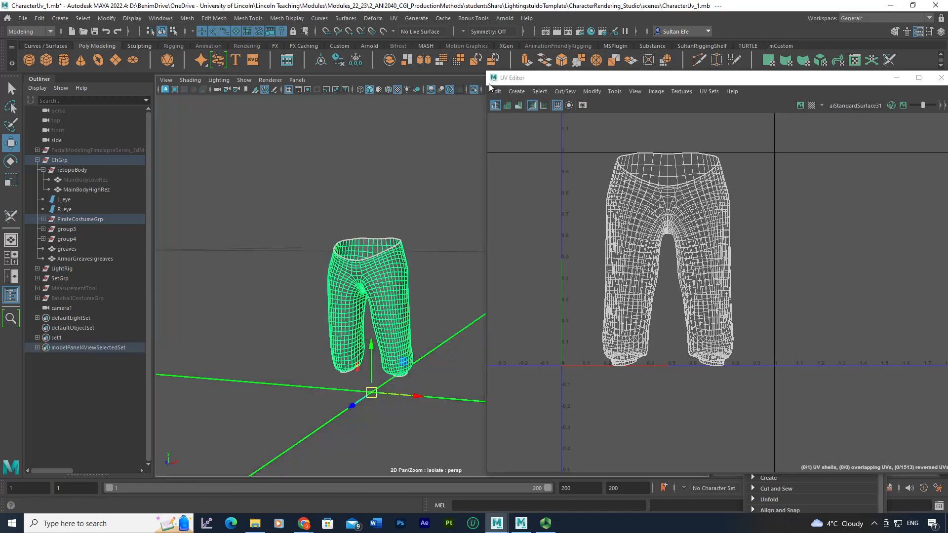
Cut a UV seam along the inside of both trouser legs with the 3D Cut and Sew UV Tool
drag(545, 81, 656, 125)
click(889, 59)
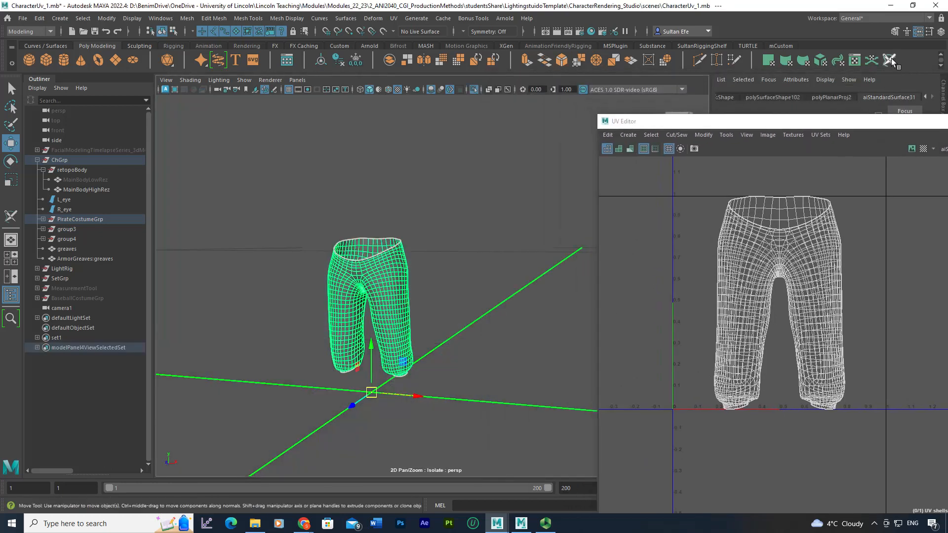
alt+drag(372, 292, 351, 275)
alt+right_drag(351, 275, 376, 339)
alt+middle_drag(376, 339, 412, 271)
alt+drag(412, 270, 429, 304)
alt+right_drag(430, 304, 438, 310)
mouse_move(438, 310)
alt+mouse_down()
mouse_move(420, 327)
mouse_move(333, 328)
mouse_move(297, 290)
mouse_move(453, 315)
alt+mouse_up()
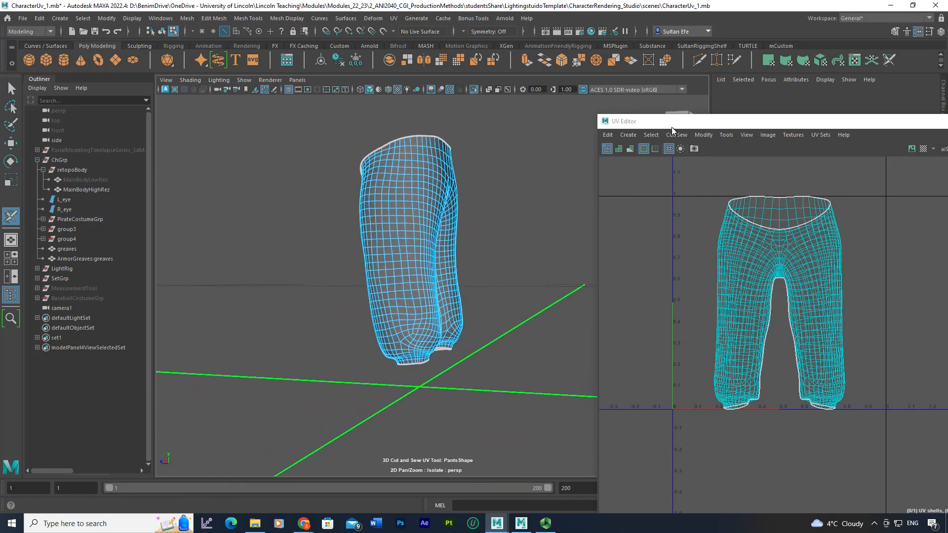
Select the whole trousers' UVs, unfold them and lay them out in the UV tile
drag(671, 127, 523, 88)
alt+drag(399, 250, 367, 202)
right_drag(366, 203, 345, 219)
alt+drag(345, 219, 341, 209)
drag(307, 182, 435, 375)
alt+middle_drag(409, 317, 393, 330)
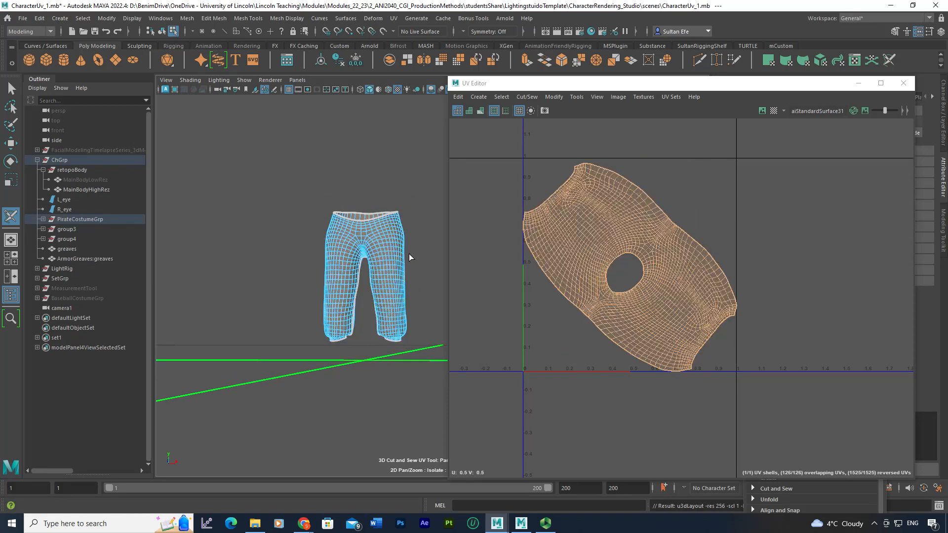
Display shading and UV distortion on the trousers and examine the unfolded shell for stretching
key(w)
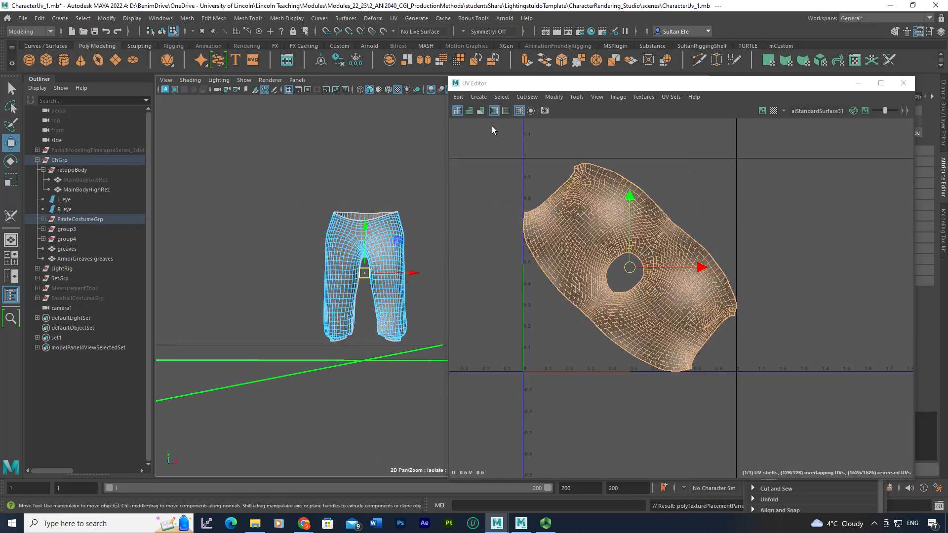
click(469, 113)
click(481, 112)
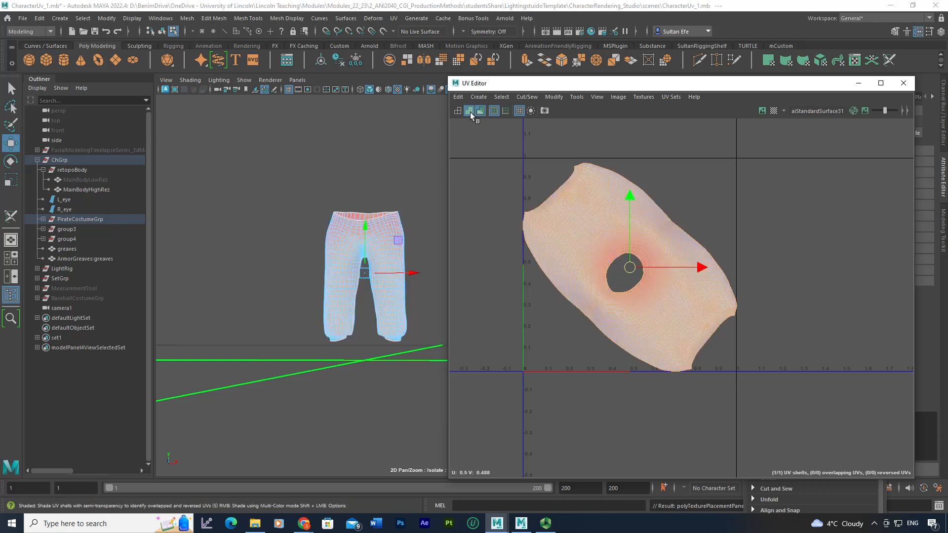
click(536, 172)
alt+middle_drag(644, 253, 658, 219)
scroll(602, 207, up, 1)
right_drag(357, 236, 391, 207)
alt+middle_drag(693, 249, 688, 274)
scroll(664, 250, up, 1)
Select the trousers' UV shell, rotate it to lie horizontally and scale it down slightly to fit within the UV tile
right_drag(665, 253, 668, 222)
click(669, 223)
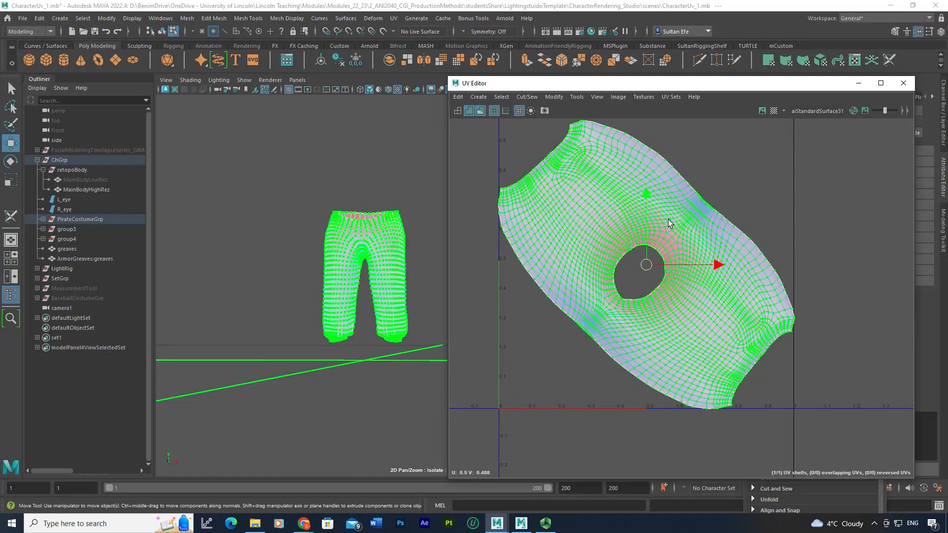
drag(658, 212, 751, 229)
scroll(756, 241, down, 2)
alt+middle_drag(717, 224, 710, 243)
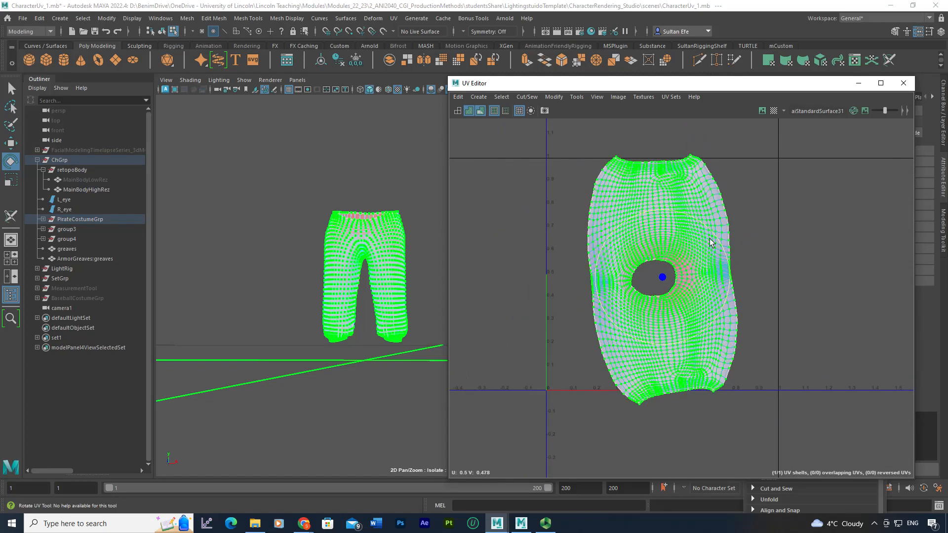
drag(712, 236, 625, 232)
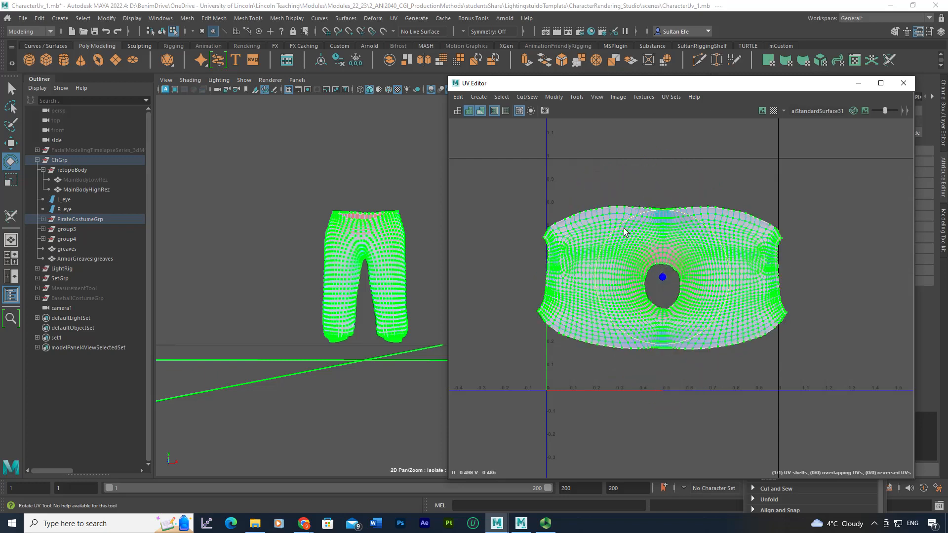
drag(661, 274, 662, 278)
Examine the distortion colours around the trousers' waist and crotch, and turn the distortion and shaded UV displays off
right_drag(340, 229, 419, 282)
alt+middle_drag(307, 203, 385, 256)
alt+right_drag(385, 257, 445, 321)
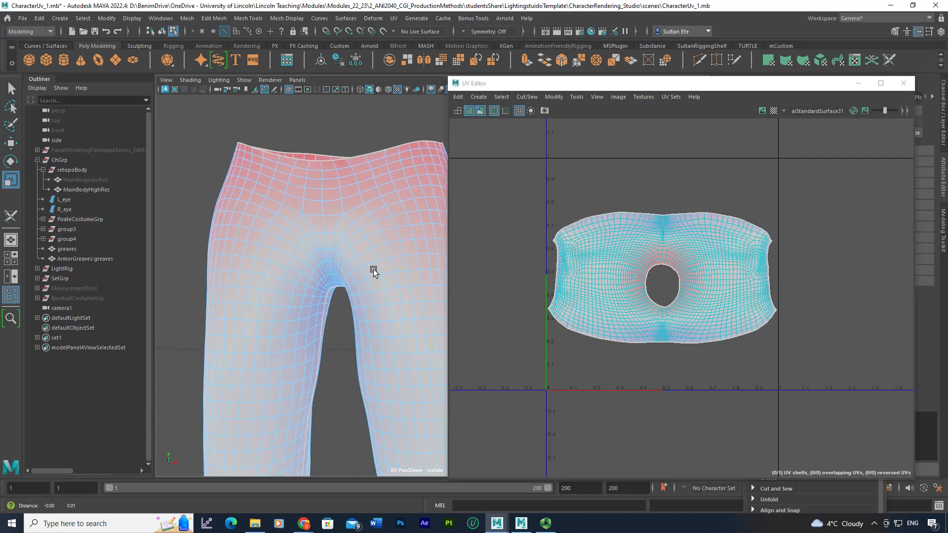
alt+middle_drag(367, 247, 371, 230)
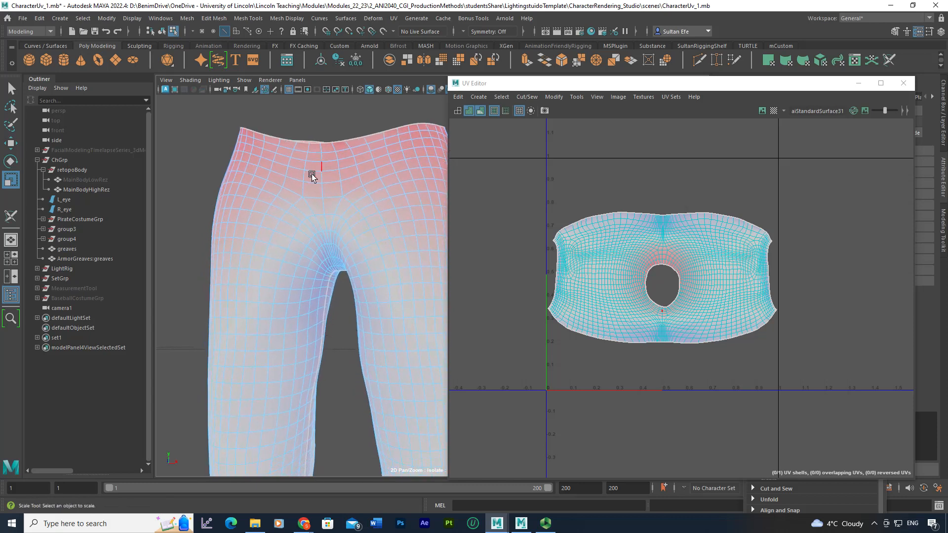
alt+drag(319, 171, 340, 198)
click(459, 109)
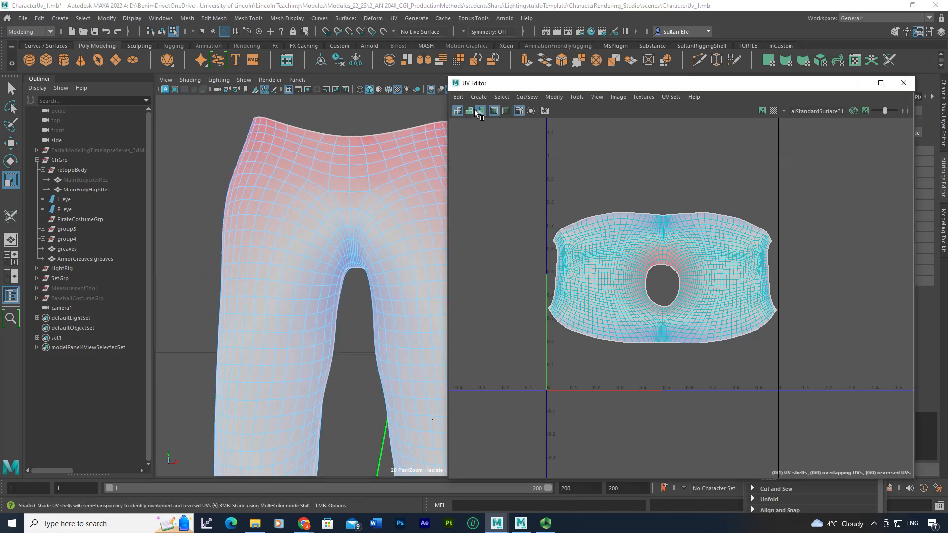
click(478, 111)
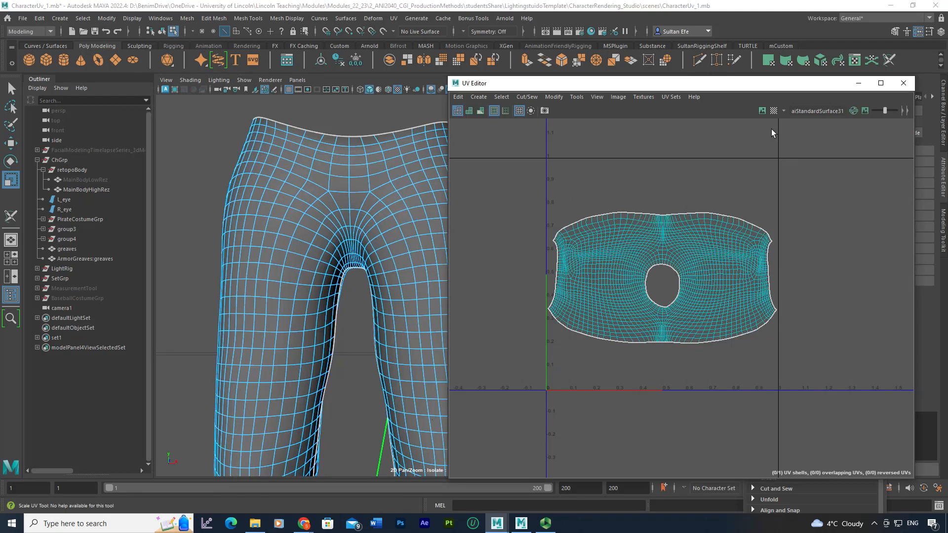
Apply the checker map to the trousers and view the pattern on the front and legs
click(773, 111)
alt+drag(404, 184, 439, 188)
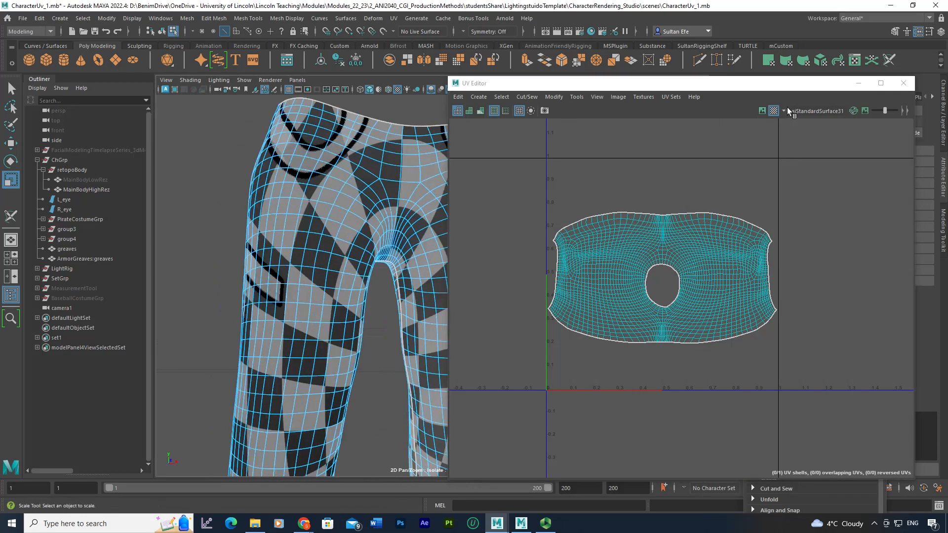
scroll(377, 206, down, 3)
mouse_move(378, 206)
alt+mouse_down()
mouse_move(336, 209)
mouse_move(367, 185)
mouse_move(357, 191)
mouse_move(395, 203)
alt+mouse_up()
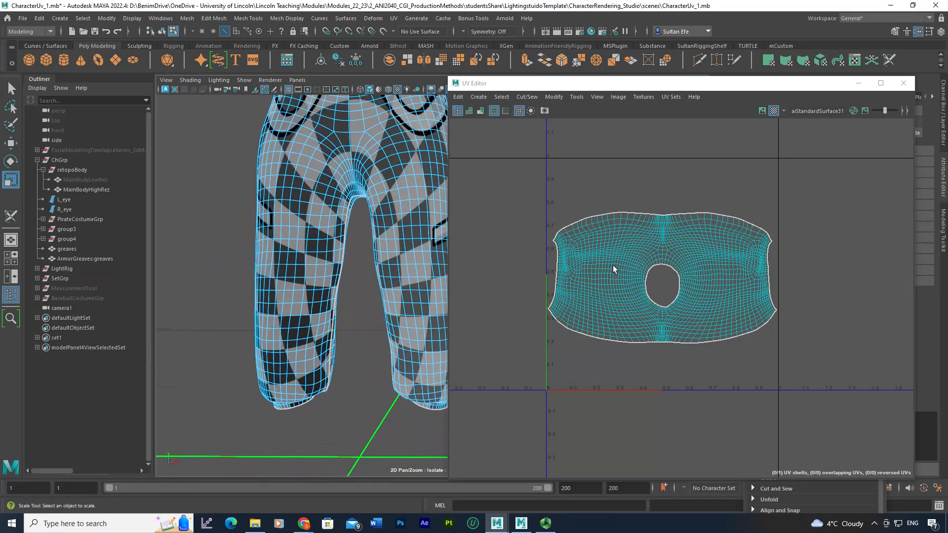
Scale the trousers' UV shell up well beyond the UV tile to make the checker squares smaller
click(613, 268)
scroll(626, 273, down, 3)
drag(652, 276, 927, 290)
Examine the checker pattern along the trouser legs and around the hem for stretched squares
alt+drag(291, 296, 332, 302)
scroll(332, 302, up, 3)
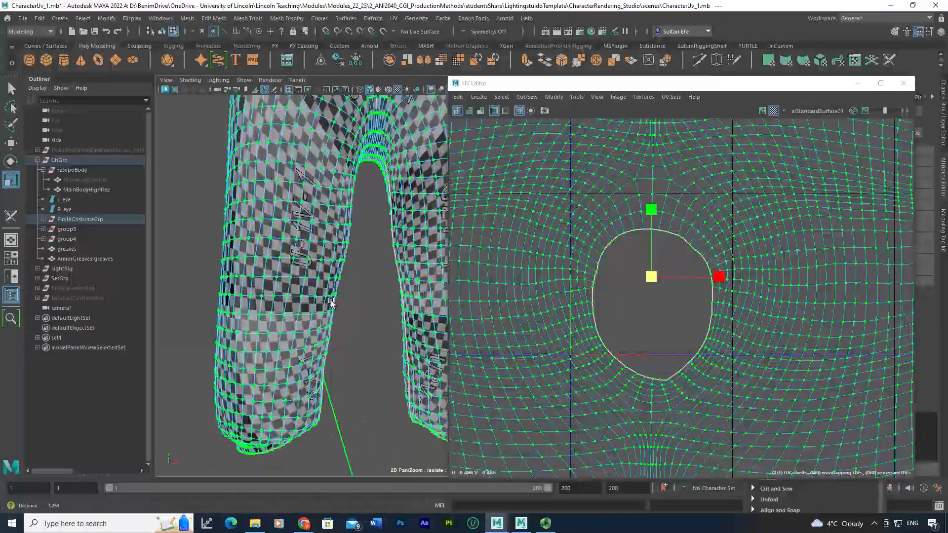
alt+right_drag(331, 301, 343, 313)
alt+drag(343, 312, 302, 274)
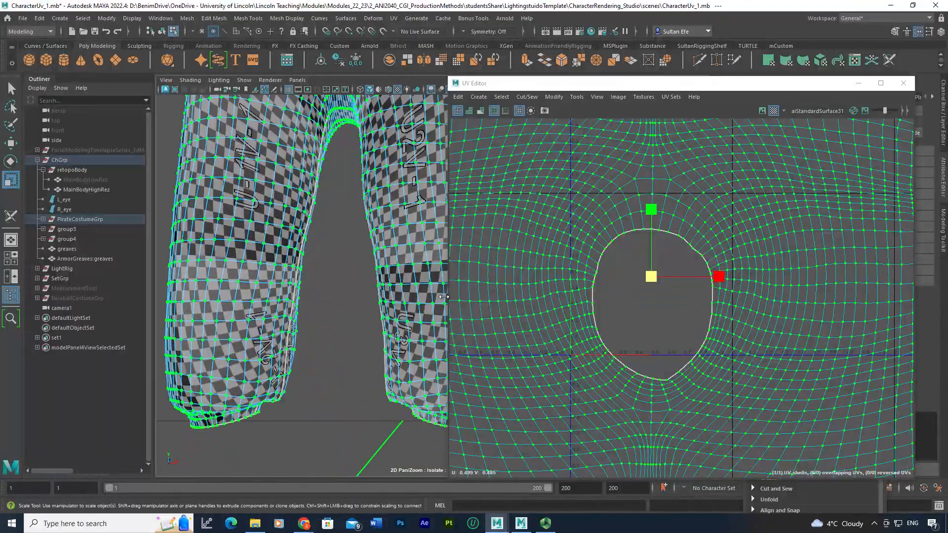
alt+middle_drag(265, 293, 345, 264)
alt+right_drag(346, 264, 385, 267)
alt+middle_drag(247, 336, 310, 283)
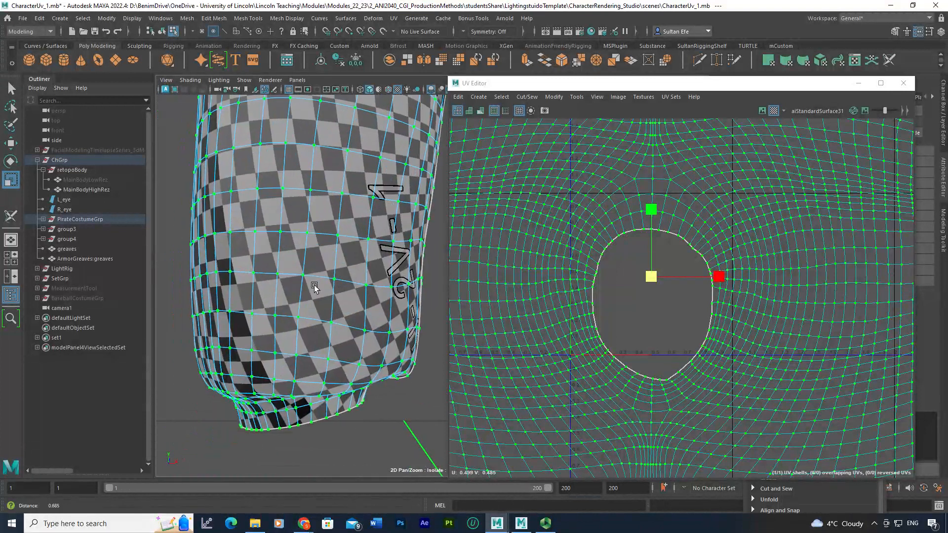
Undo the enlargement of the trousers' UV shell and bring the whole trousers into view
scroll(309, 282, up, 1)
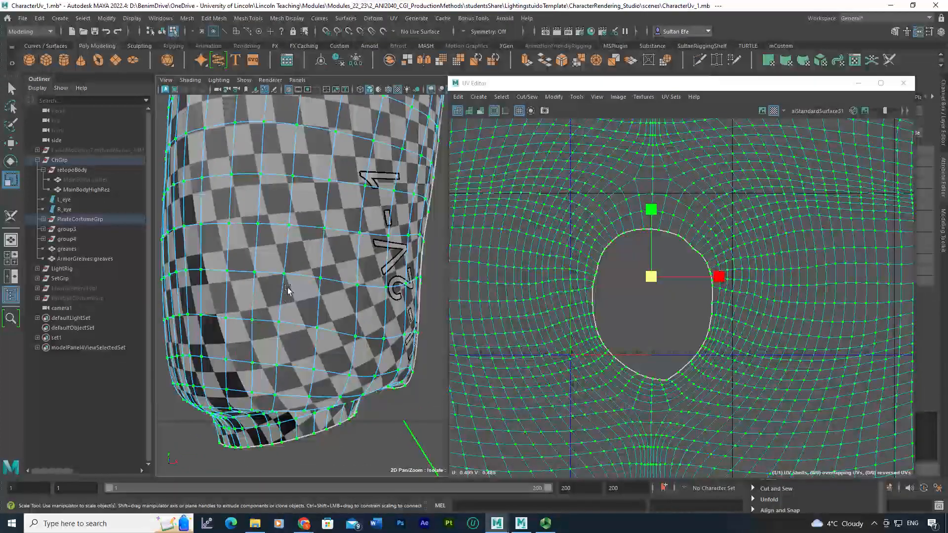
scroll(607, 314, down, 1)
key(ctrl+z)
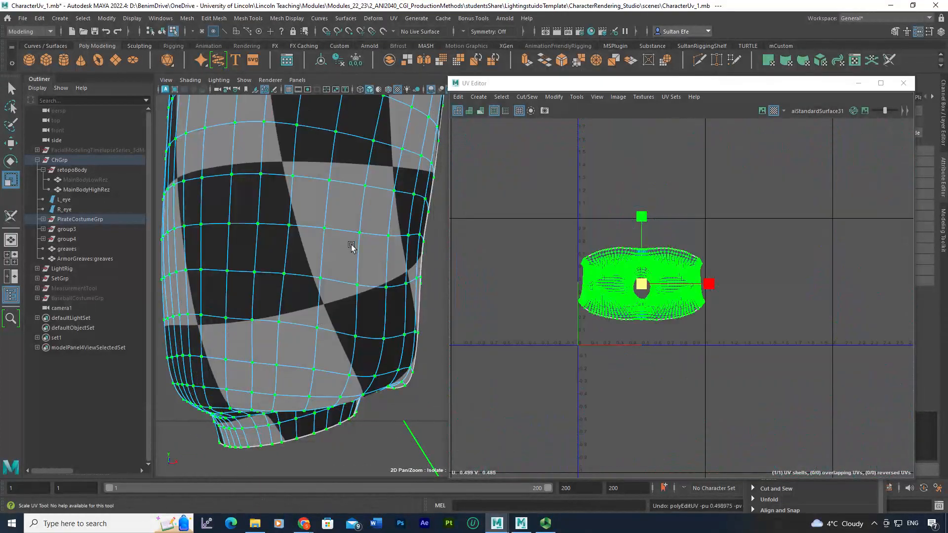
alt+right_drag(352, 247, 317, 252)
alt+drag(318, 252, 321, 305)
alt+middle_drag(322, 305, 312, 327)
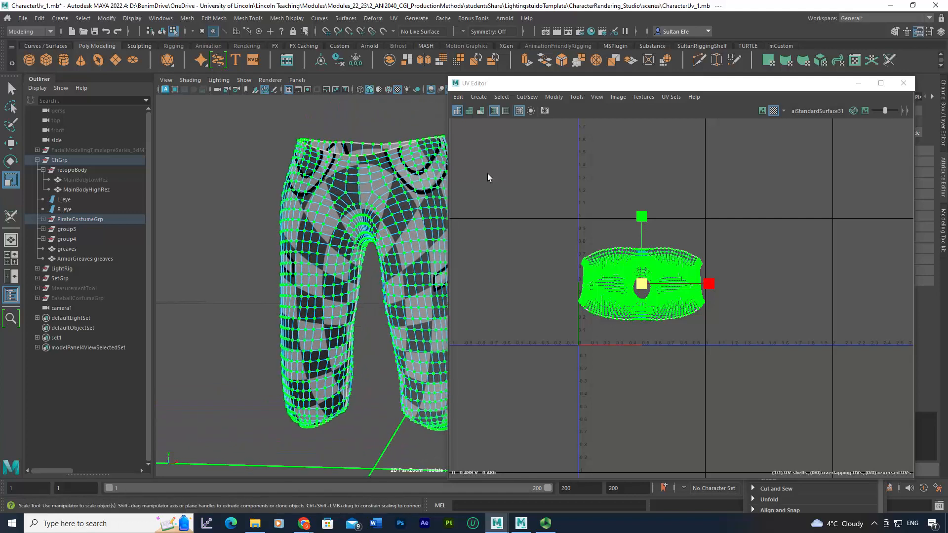
Try to unfold the trousers' single UV shell again
click(553, 97)
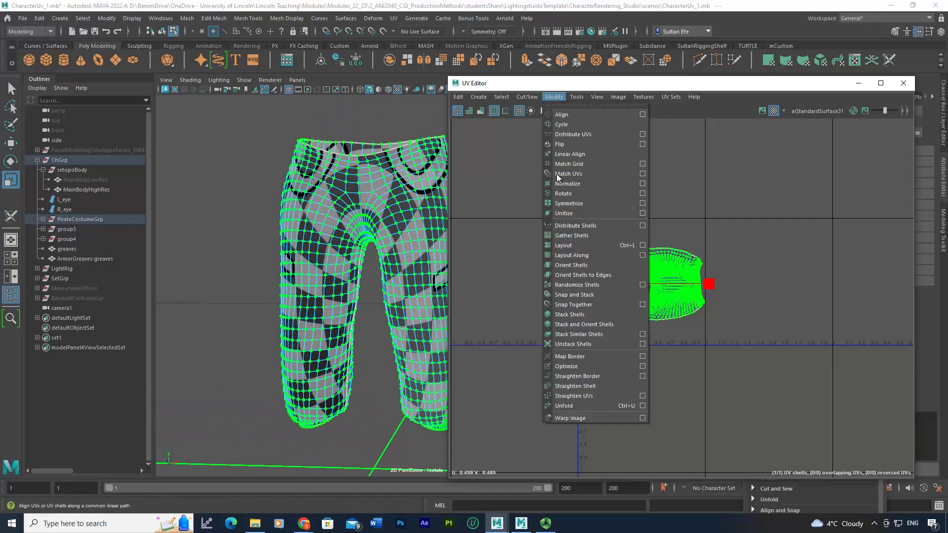
click(582, 404)
click(580, 336)
scroll(580, 336, up, 2)
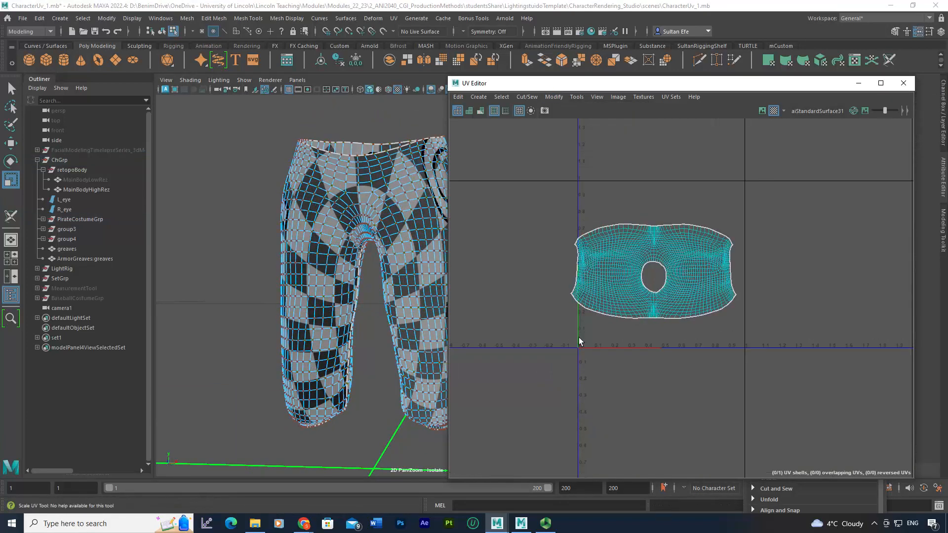
key(ctrl+z)
key(ctrl+z)
alt+drag(399, 300, 378, 261)
Turn off the checker map on the trousers and look closely at one leg
click(774, 111)
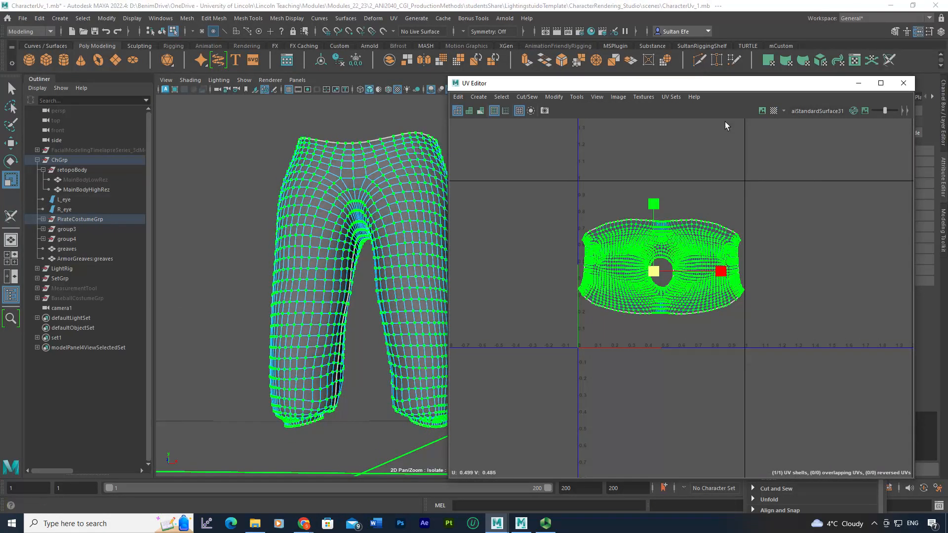
alt+drag(356, 222, 322, 259)
alt+middle_drag(321, 259, 304, 222)
alt+right_drag(303, 222, 415, 242)
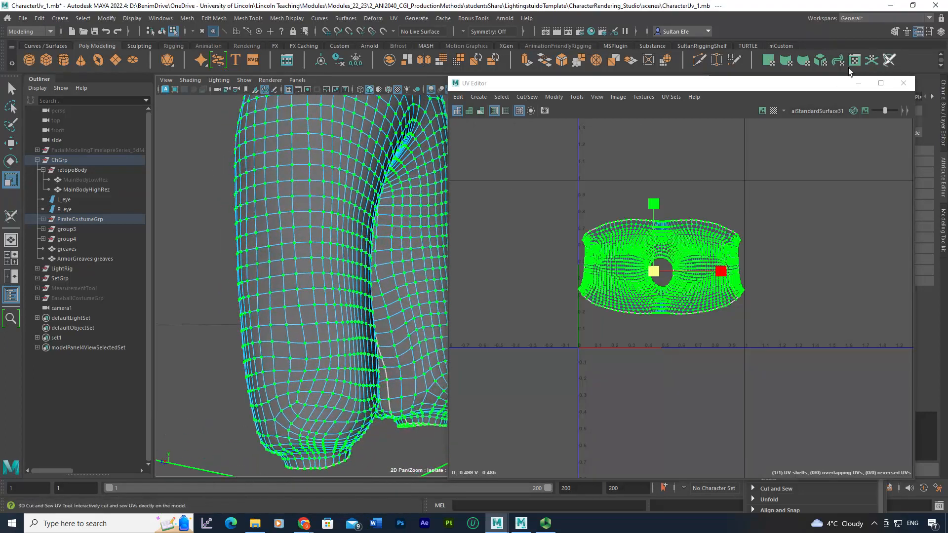
Cut the trousers' UVs with the 3D Cut and Sew UV Tool along the centre seam, splitting front and back into two halves
key(F8)
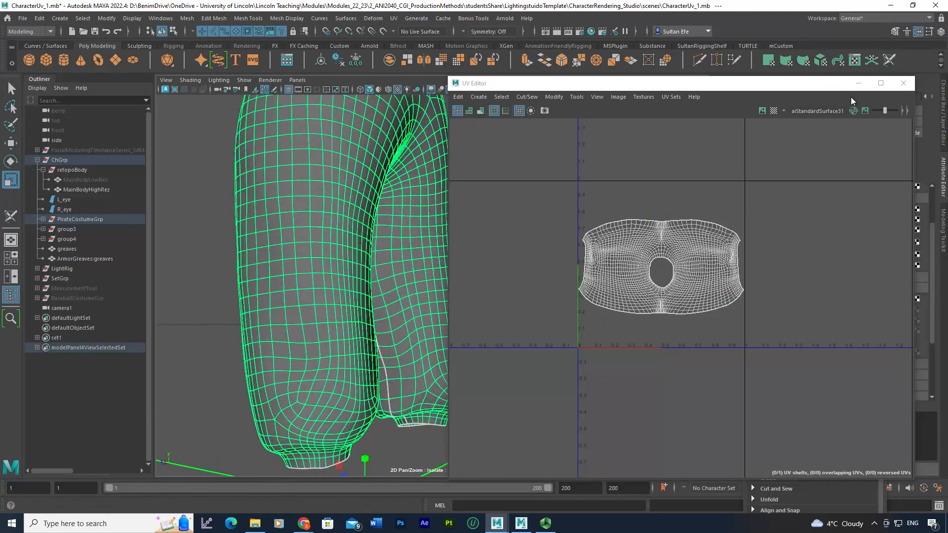
click(889, 61)
alt+drag(383, 212, 377, 281)
alt+middle_drag(365, 259, 369, 295)
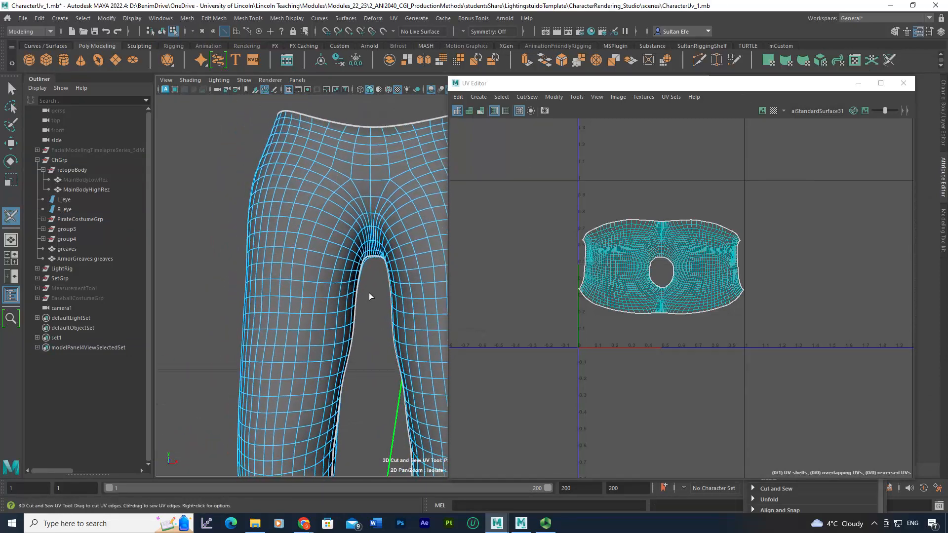
alt+right_drag(343, 293, 364, 295)
alt+middle_drag(364, 293, 366, 315)
alt+right_drag(362, 288, 376, 289)
alt+middle_drag(363, 292, 370, 295)
alt+right_drag(350, 279, 360, 277)
alt+middle_drag(360, 278, 361, 293)
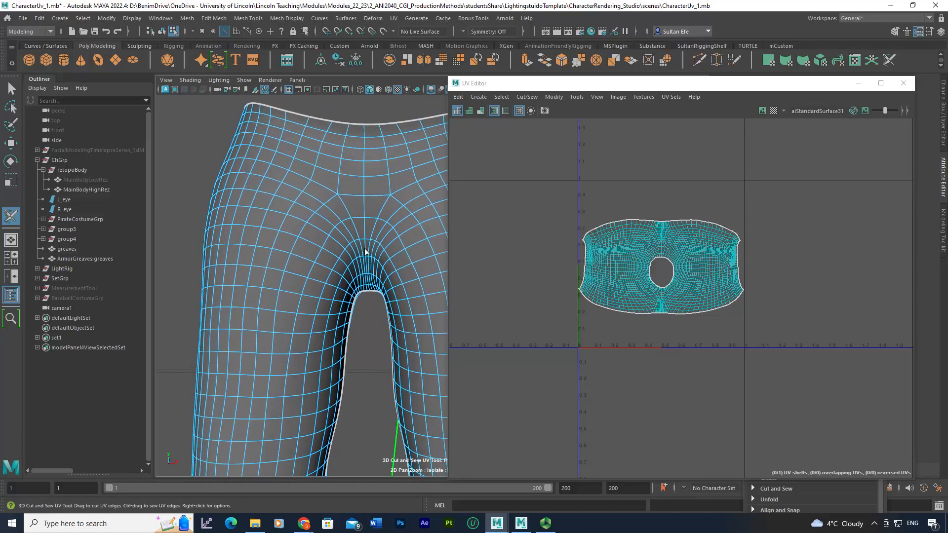
click(367, 212)
alt+drag(366, 212, 360, 311)
click(384, 222)
alt+drag(388, 219, 435, 270)
alt+drag(266, 266, 308, 267)
alt+middle_drag(309, 268, 315, 268)
alt+right_drag(315, 268, 328, 275)
alt+middle_drag(328, 276, 305, 282)
Select both halves of the trousers, unfold their UVs and lay them out as two separate shells
right_drag(368, 236, 430, 200)
alt+right_drag(367, 211, 300, 227)
drag(417, 360, 433, 387)
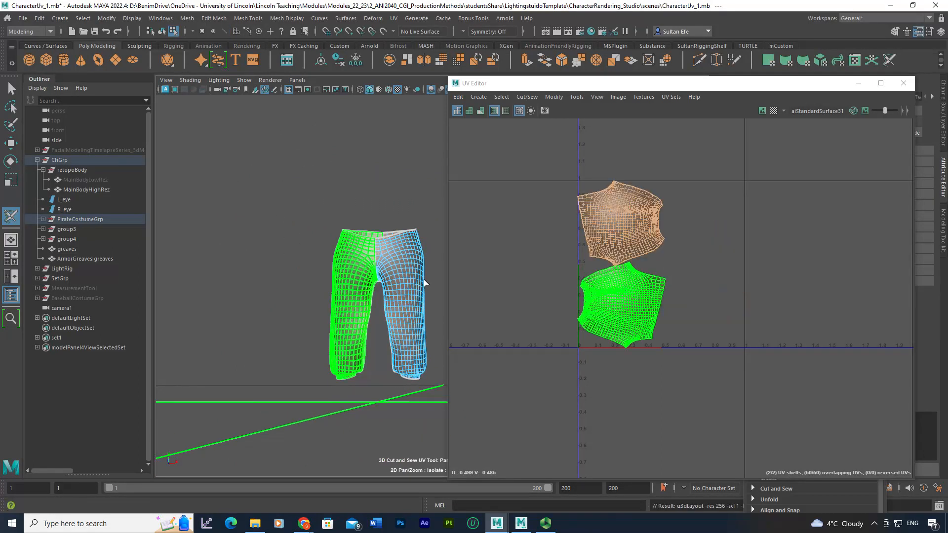
key(w)
click(722, 256)
Turn on the UV distortion display and examine the colours on both trouser shells and the model
alt+right_drag(591, 238, 603, 274)
click(480, 112)
alt+right_drag(578, 223, 719, 294)
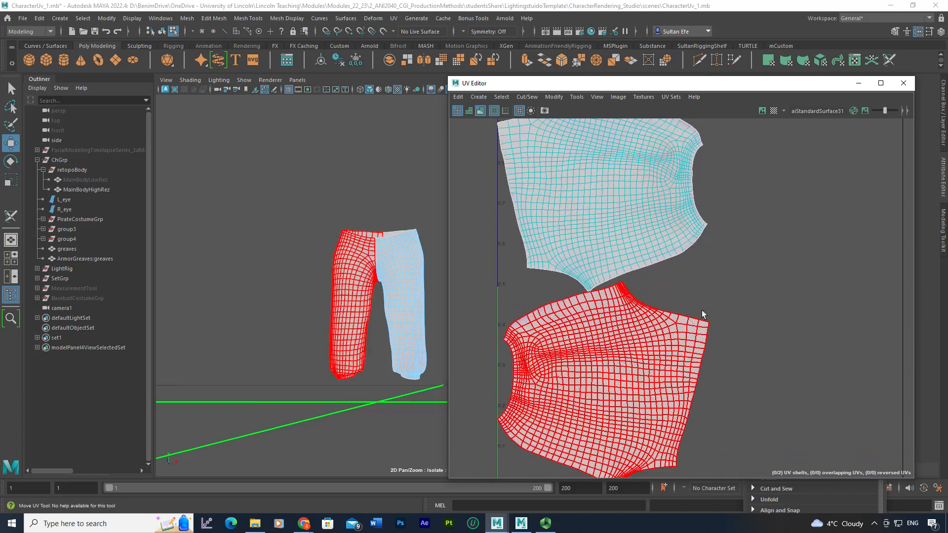
right_drag(403, 243, 425, 292)
alt+middle_drag(425, 292, 426, 276)
Apply the checker map to the trousers again and turn the UV distortion display off
click(773, 111)
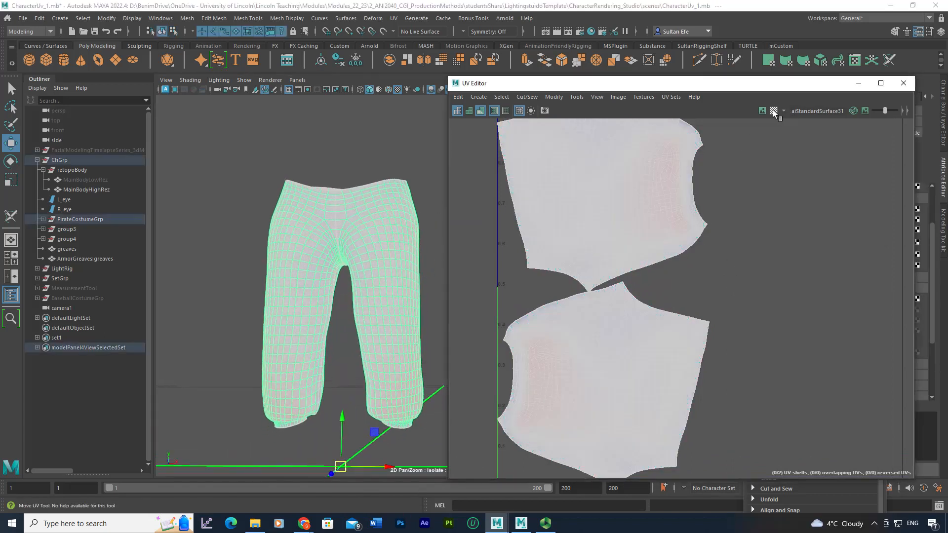
click(481, 111)
alt+right_drag(330, 192, 367, 254)
alt+middle_drag(367, 253, 370, 200)
Scale both trouser UV shells up well beyond the tile to examine the checker pattern on the legs and crotch, and undo the scaling
right_drag(572, 233, 608, 235)
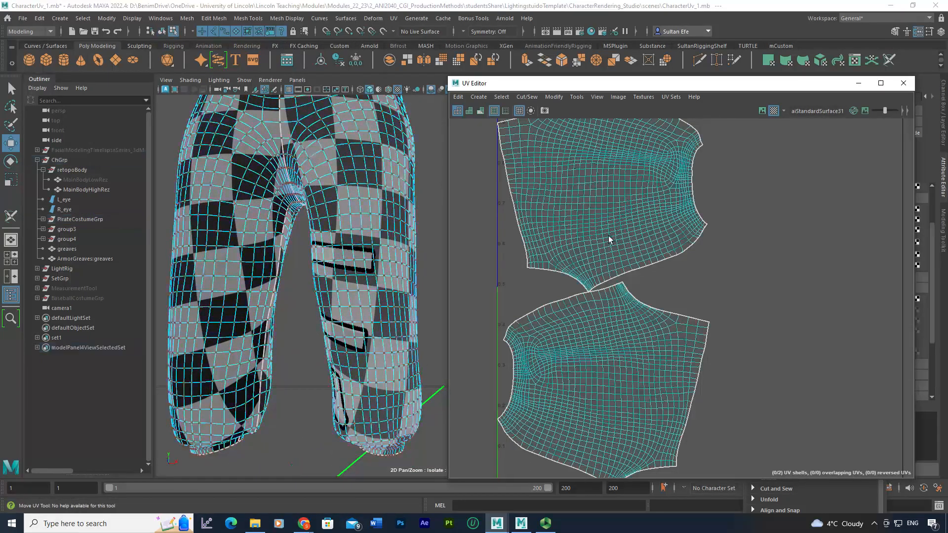
scroll(609, 235, down, 3)
drag(523, 161, 754, 422)
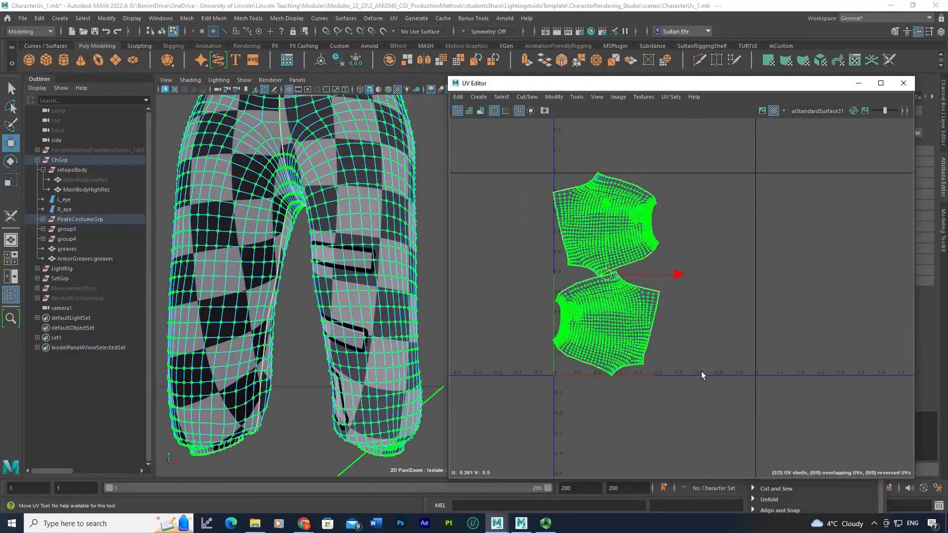
drag(611, 273, 908, 310)
alt+drag(280, 322, 322, 334)
alt+right_drag(321, 334, 276, 353)
alt+drag(276, 353, 250, 360)
alt+right_drag(250, 361, 370, 268)
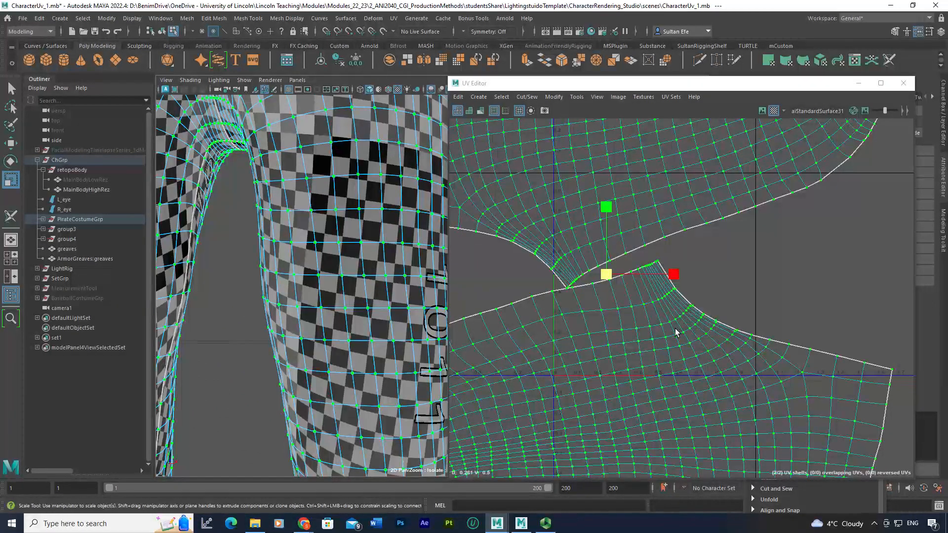
key(ctrl+z)
scroll(675, 335, down, 2)
Select the lower and the upper trouser UV shell in turn and check which half of the model each covers
click(660, 334)
alt+middle_drag(648, 332, 669, 338)
click(644, 321)
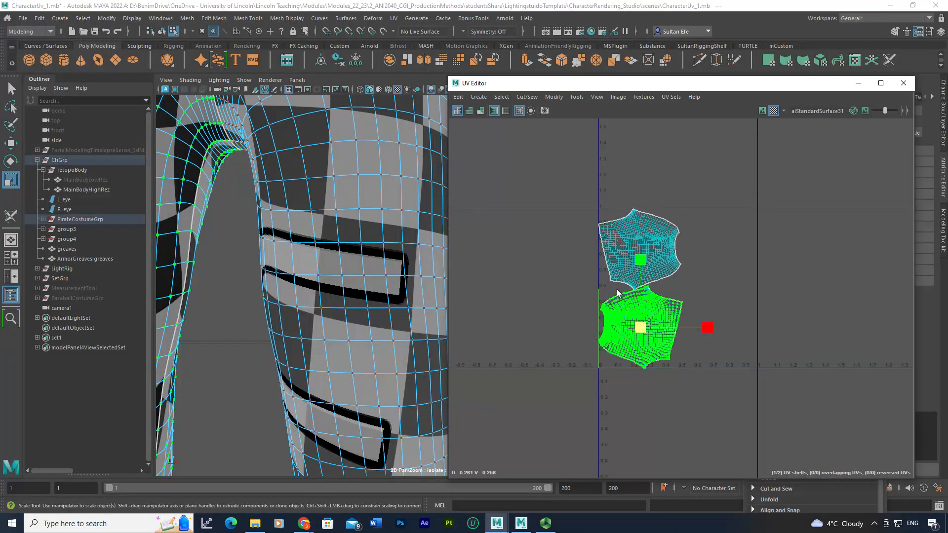
click(634, 237)
scroll(674, 307, down, 1)
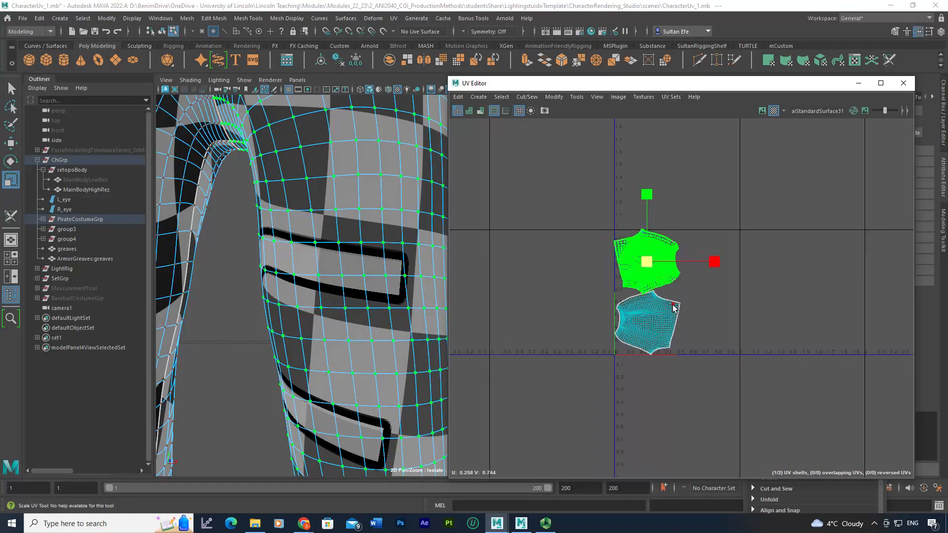
right_drag(675, 243, 675, 235)
drag(671, 251, 678, 271)
scroll(355, 246, down, 5)
alt+middle_drag(356, 245, 321, 268)
alt+drag(321, 268, 336, 288)
drag(600, 240, 619, 265)
double_click(621, 248)
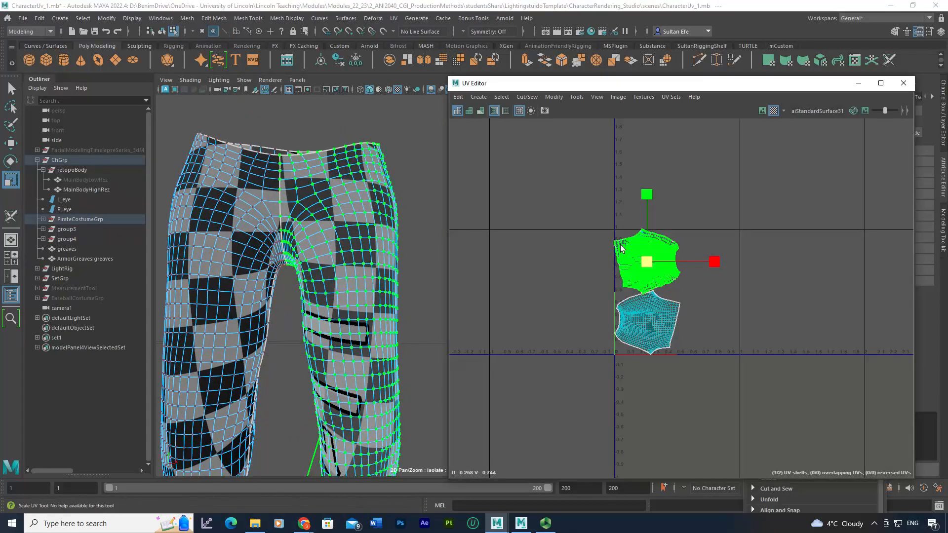
Rotate the upper trouser UV shell 90 degrees clockwise and move it to the upper right of the UV tile
key(e)
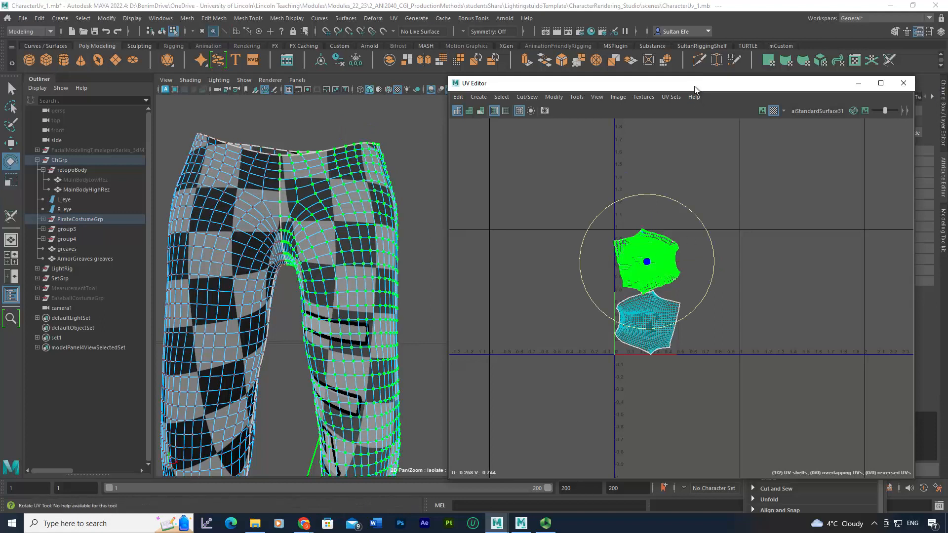
drag(694, 86, 537, 86)
drag(796, 151, 800, 122)
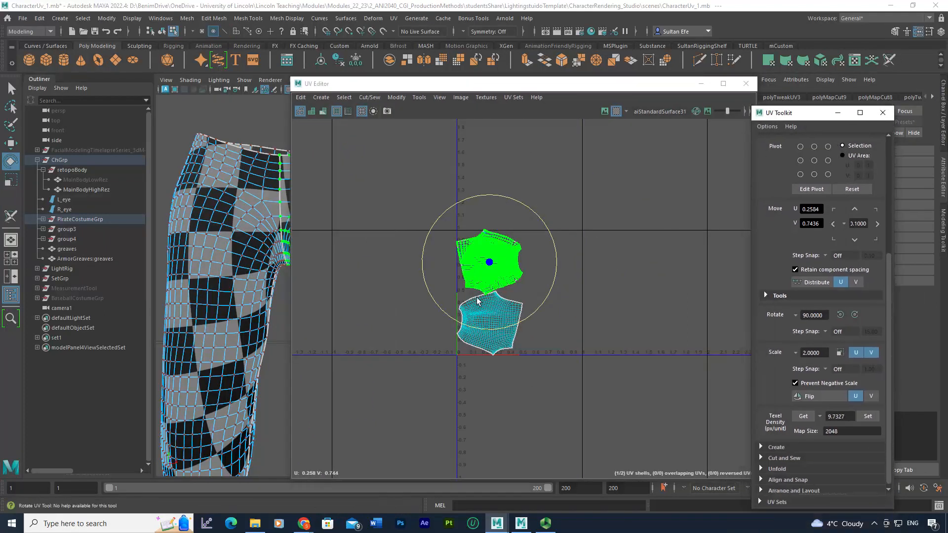
click(853, 316)
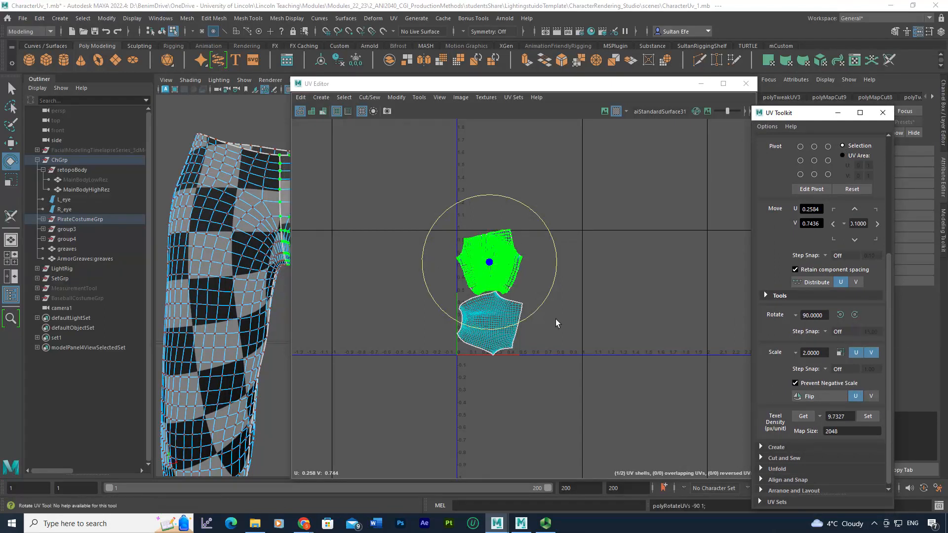
drag(485, 261, 560, 265)
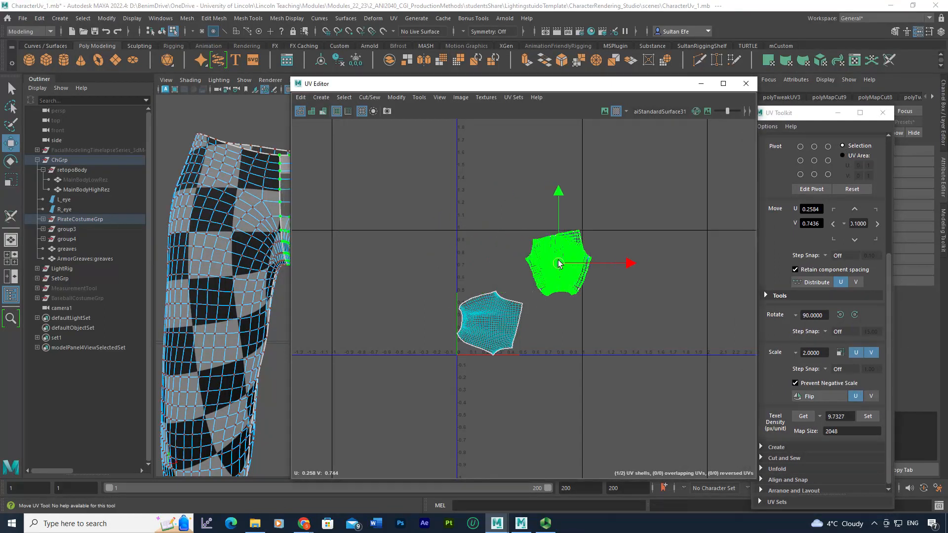
Rotate the other trouser UV shell 90 degrees counter-clockwise and place it upright beside the first shell
click(508, 323)
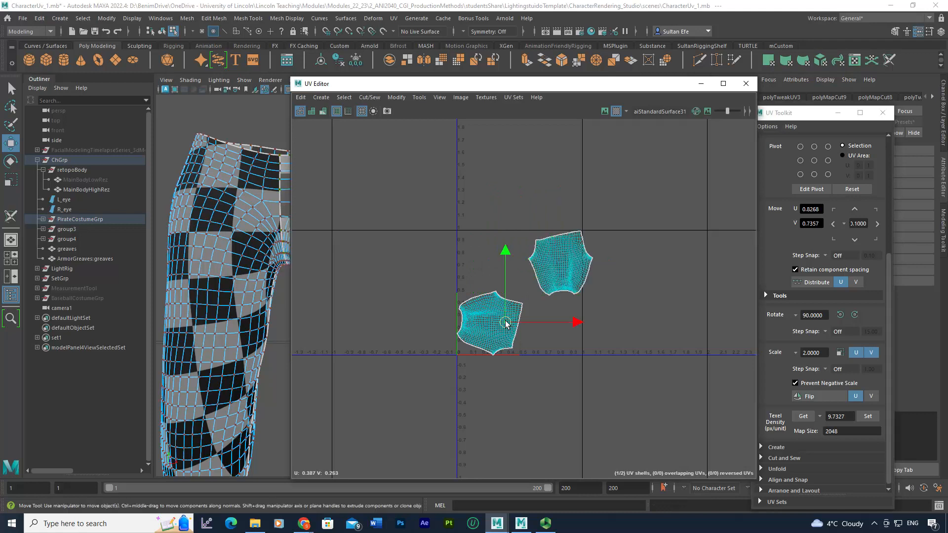
click(839, 315)
drag(491, 324, 495, 261)
click(563, 264)
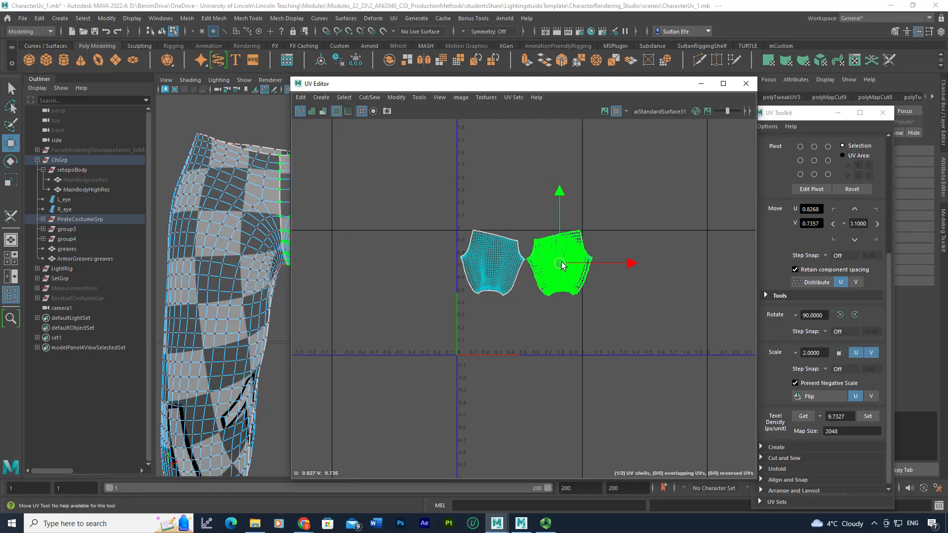
Move both trouser UV shells to the middle of the UV tile and scale them down slightly to fit inside it
drag(449, 204, 524, 324)
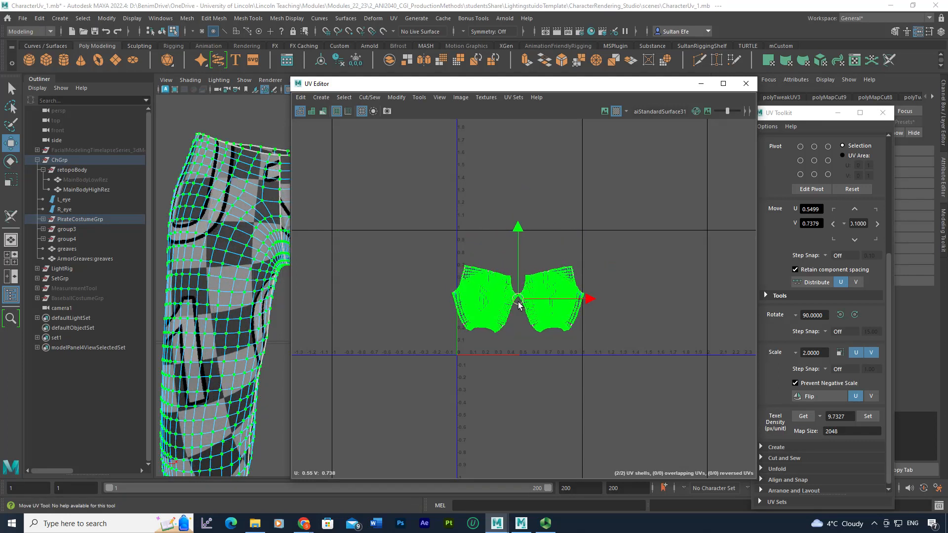
scroll(523, 324, up, 5)
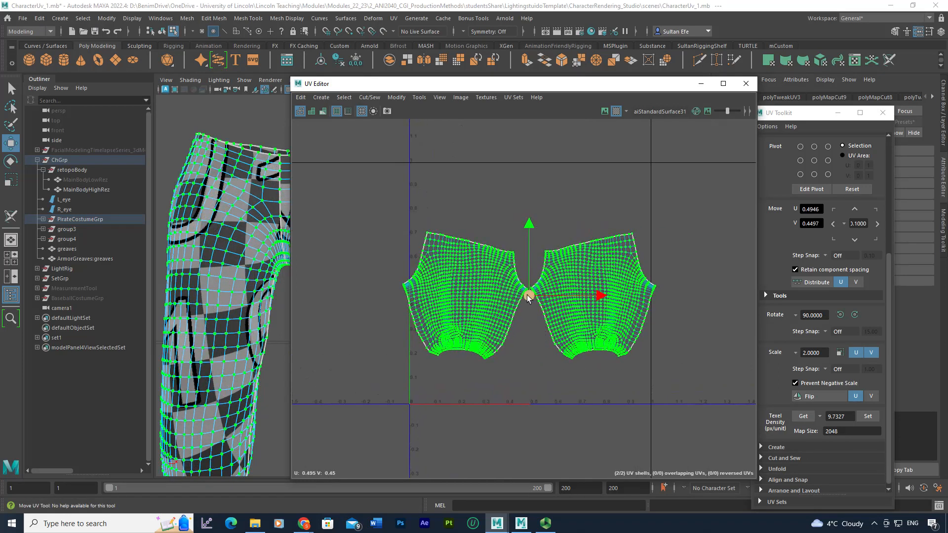
key(r)
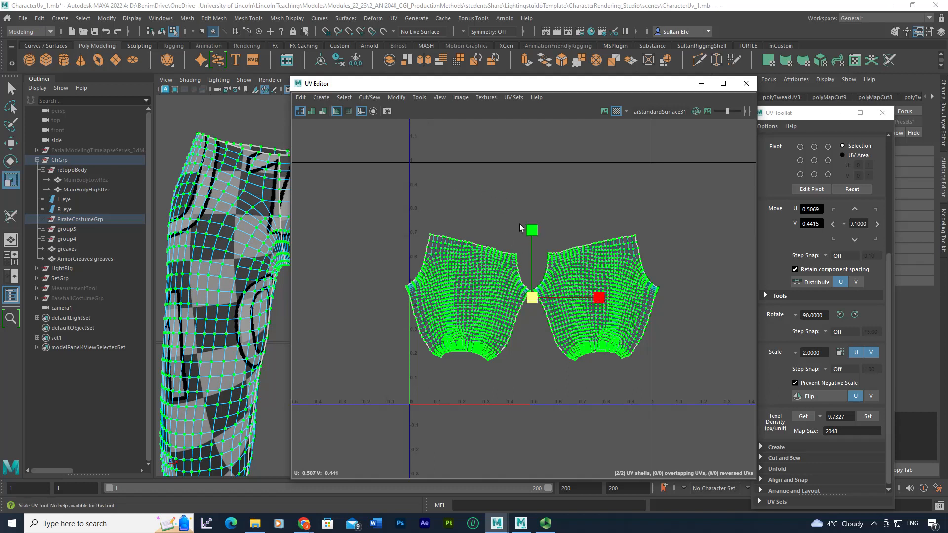
drag(532, 298, 528, 298)
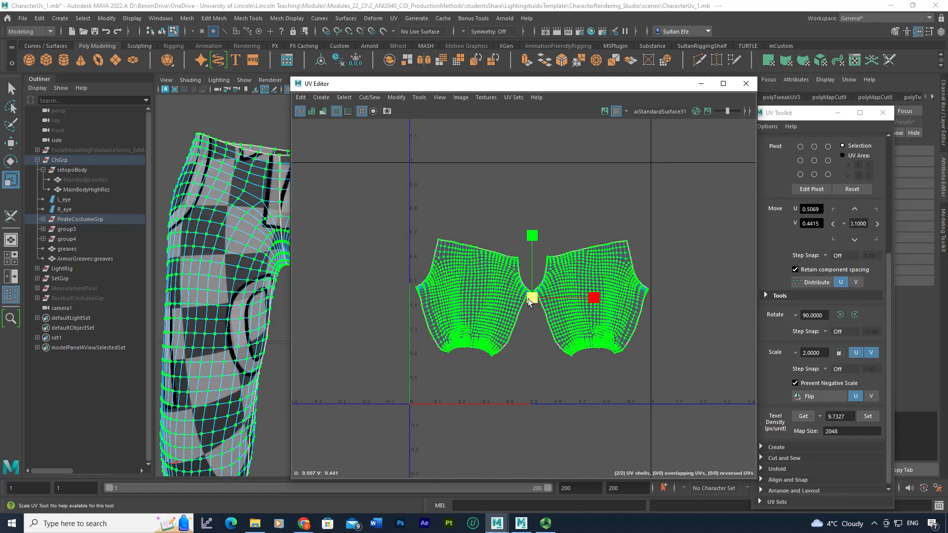
key(w)
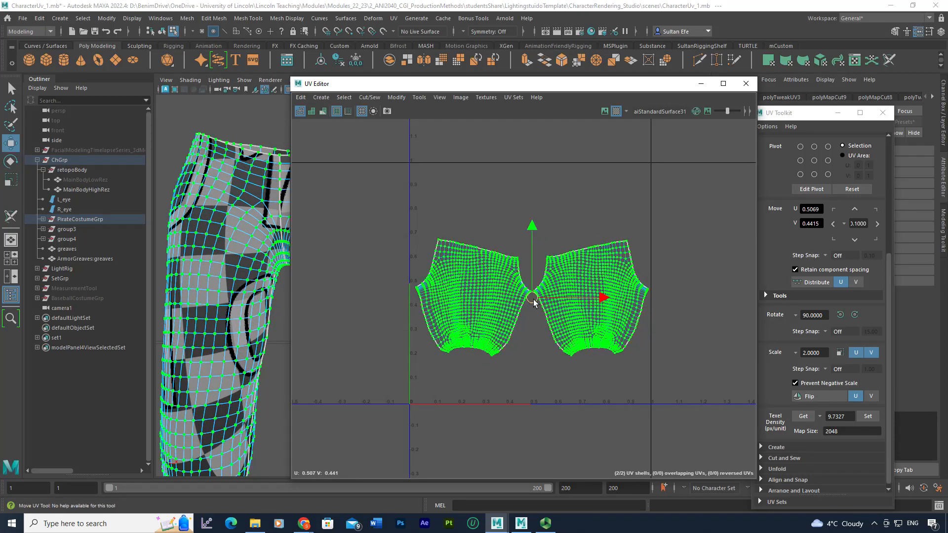
drag(532, 299, 530, 299)
Select the crotch seam edges along the facing borders of the two trouser UV shells
right_drag(536, 298, 540, 267)
click(544, 272)
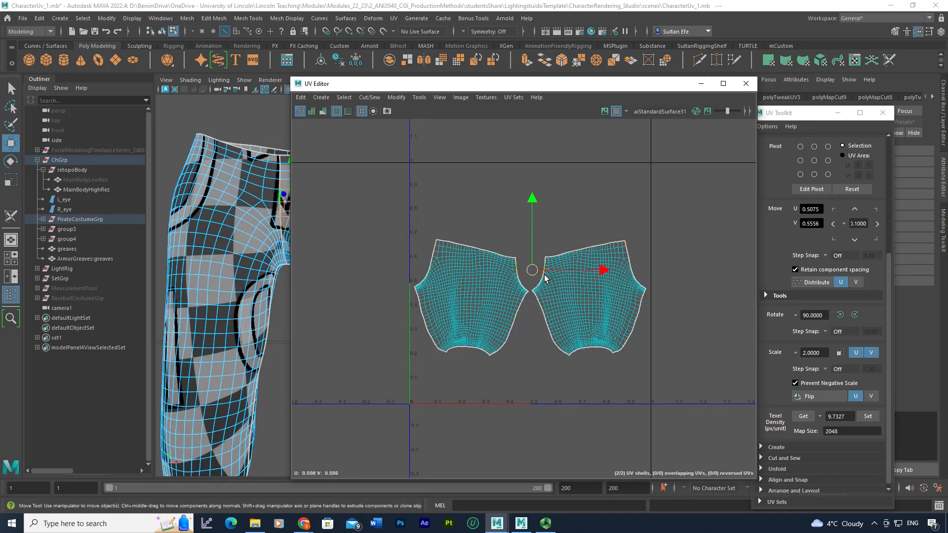
right_drag(246, 220, 266, 212)
alt+drag(265, 257, 267, 260)
alt+right_drag(267, 260, 237, 263)
alt+drag(237, 262, 240, 242)
right_drag(496, 304, 521, 263)
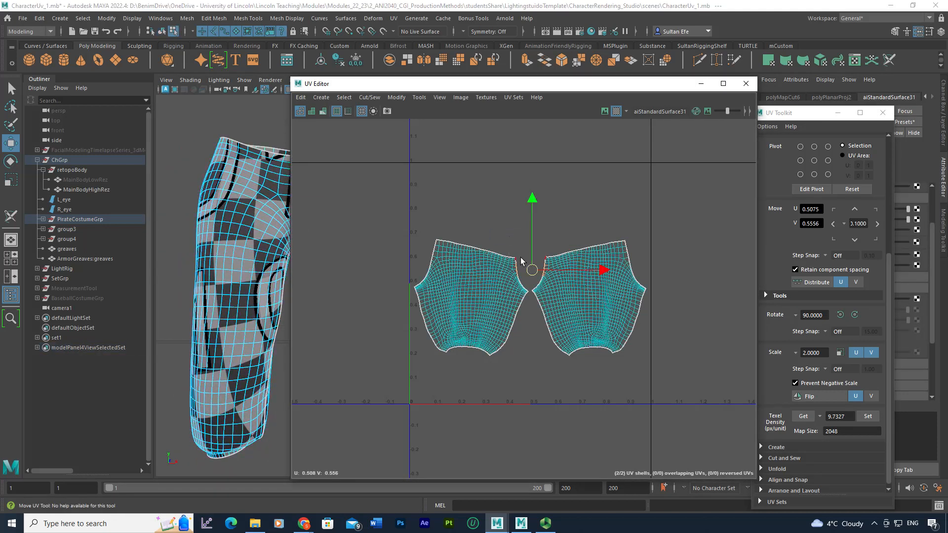
scroll(522, 270, up, 4)
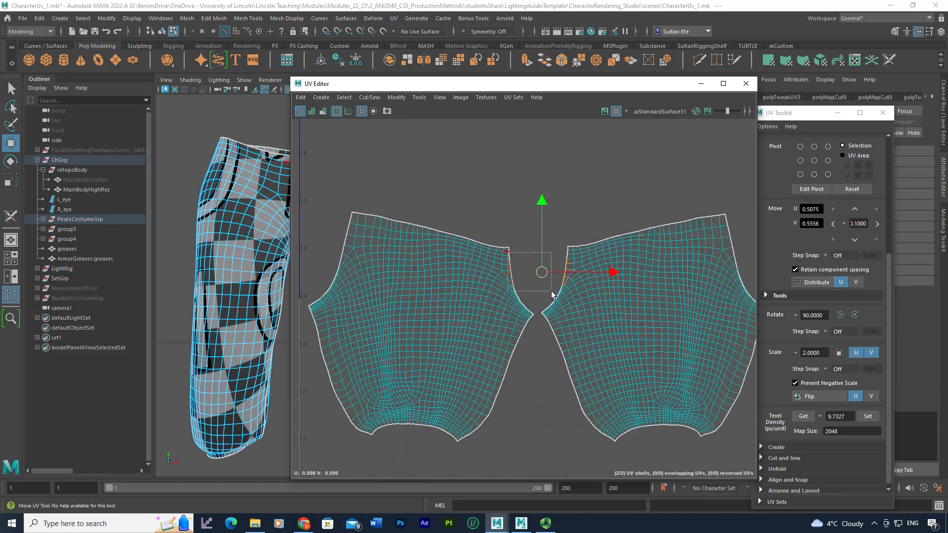
drag(568, 303, 567, 306)
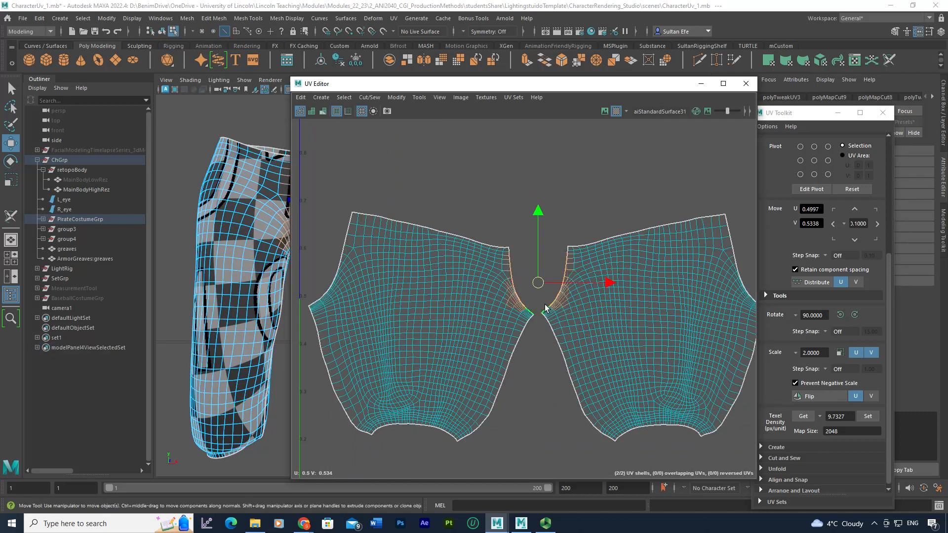
scroll(538, 309, up, 2)
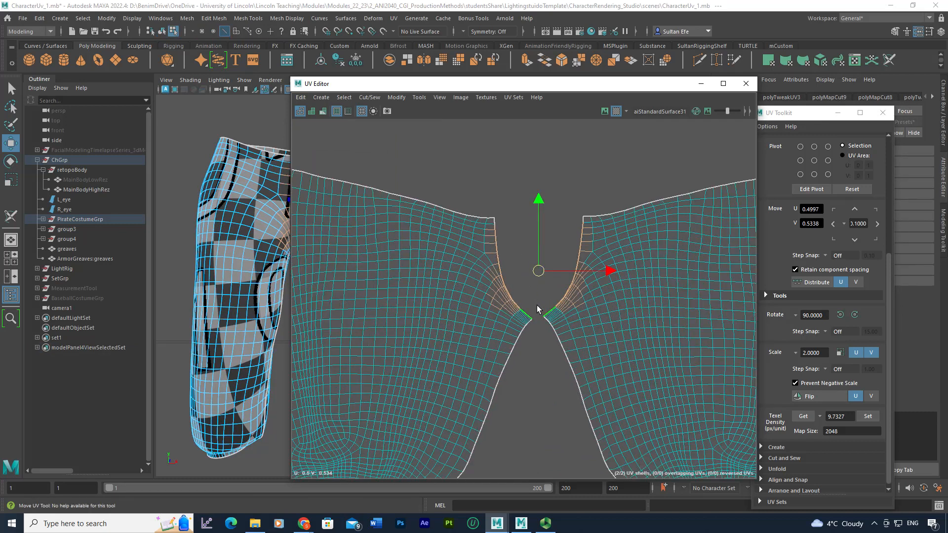
Try to join the two trouser shells along the selected crotch edges with Move and Sew
click(377, 99)
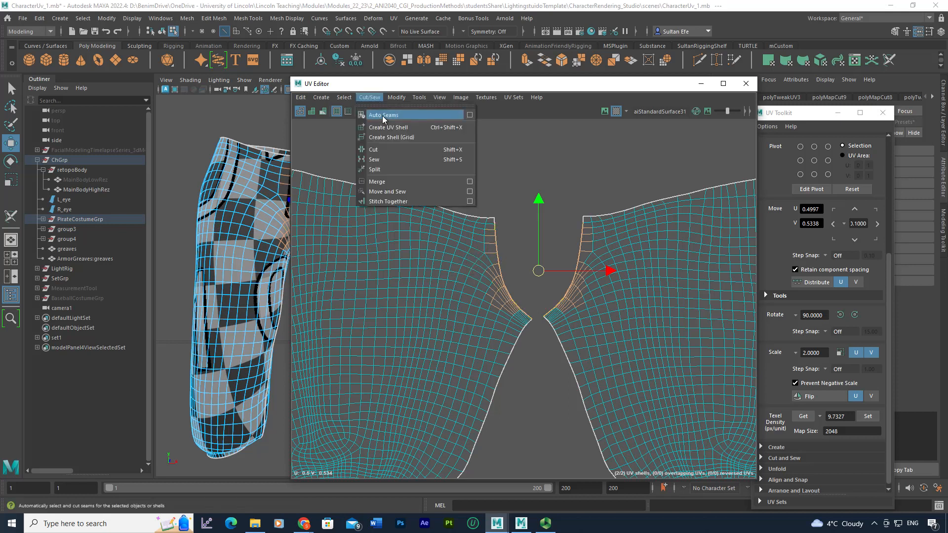
click(390, 191)
key(ctrl+z)
Add the seam edge nearest the waist to the selected crotch edges and join both trouser shells with Move and Sew
scroll(532, 284, down, 4)
scroll(538, 302, up, 6)
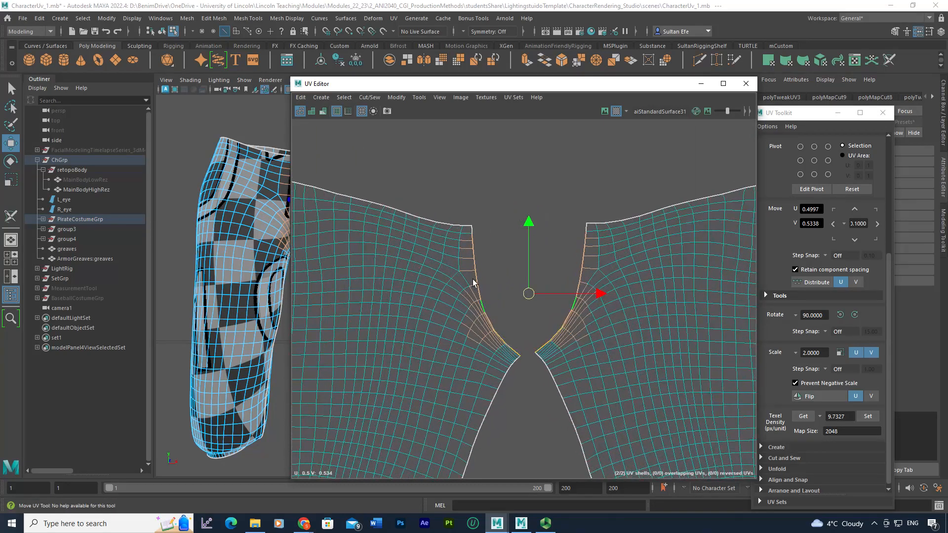
shift+click(472, 236)
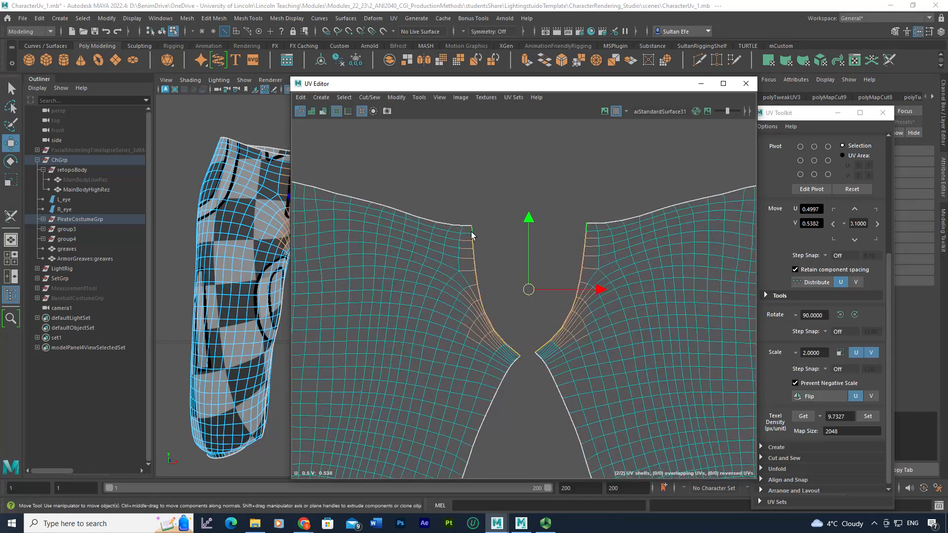
click(369, 97)
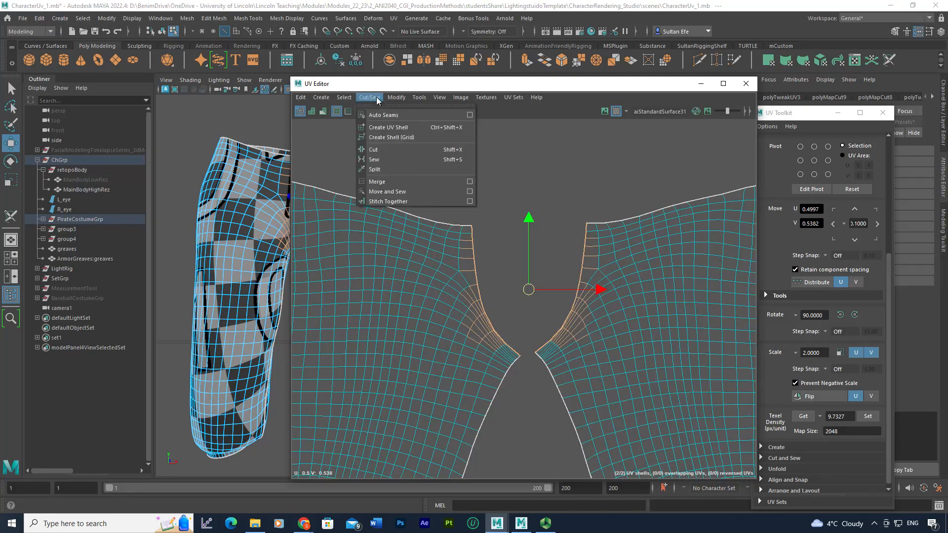
click(408, 192)
scroll(563, 333, down, 3)
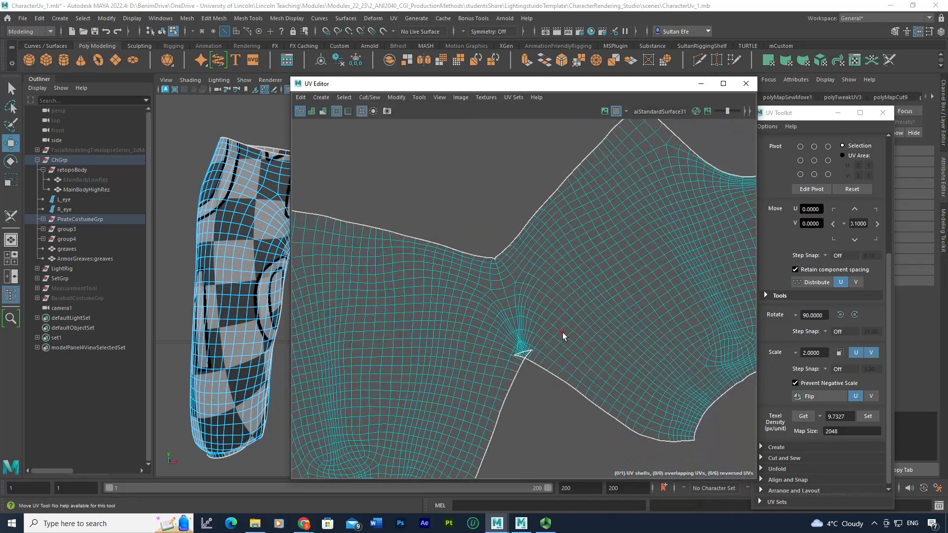
Select all UVs of the joined trouser shell and unfold them
right_drag(542, 325, 605, 291)
scroll(589, 315, down, 3)
drag(714, 453, 424, 207)
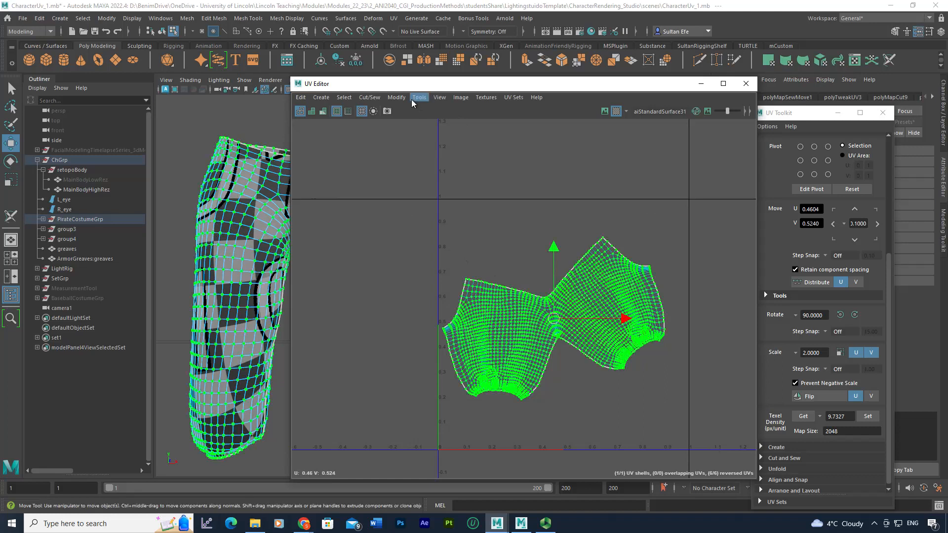
click(397, 98)
click(438, 406)
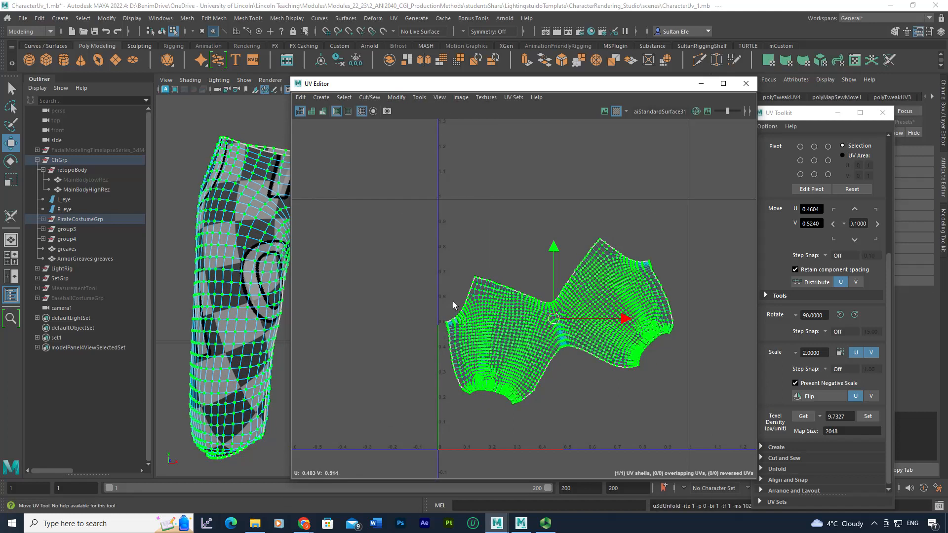
click(494, 228)
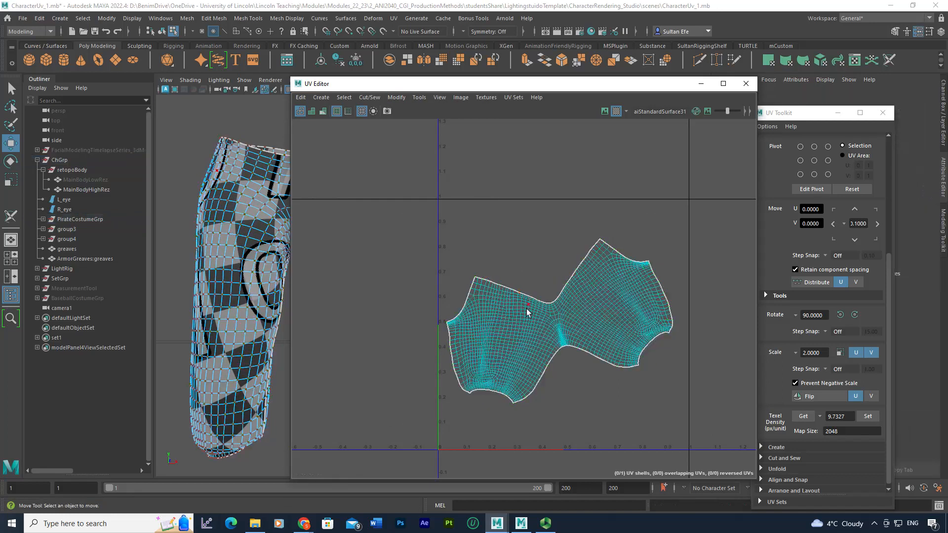
Show the UV distortion shading and rotate the whole trouser shell until its two halves sit level
click(313, 111)
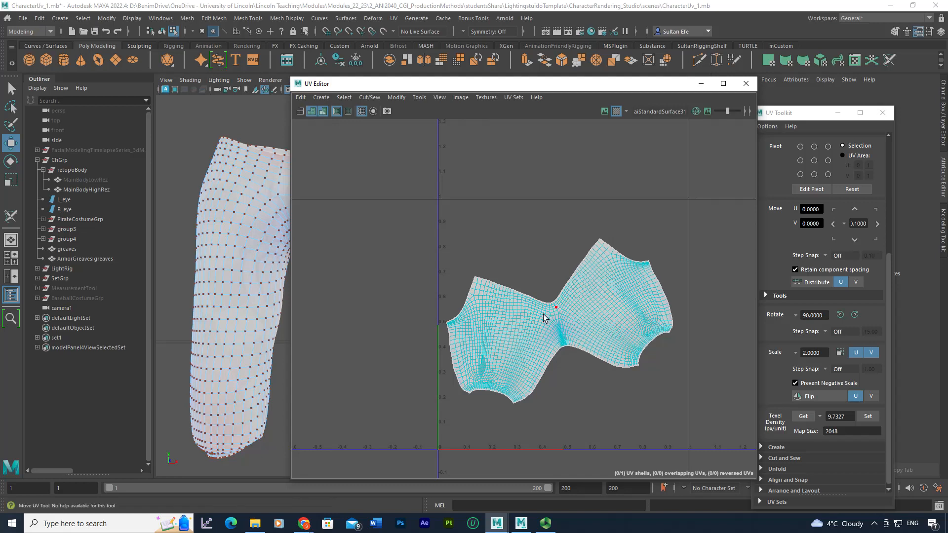
drag(406, 203, 692, 381)
key(e)
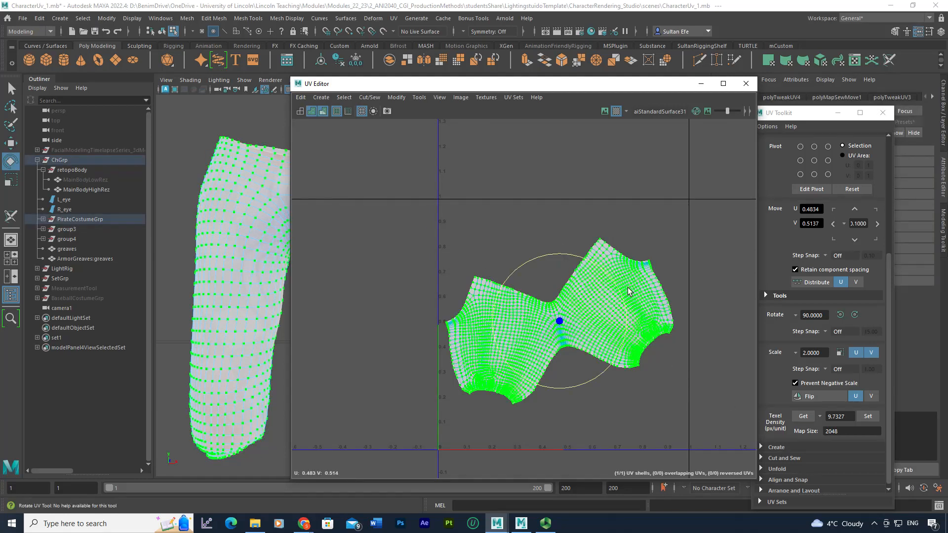
drag(611, 276, 617, 295)
Return to object mode, restore the plain wireframe UV display and inspect the checker pattern around the crotch
right_drag(265, 212, 293, 177)
drag(330, 84, 355, 85)
click(323, 112)
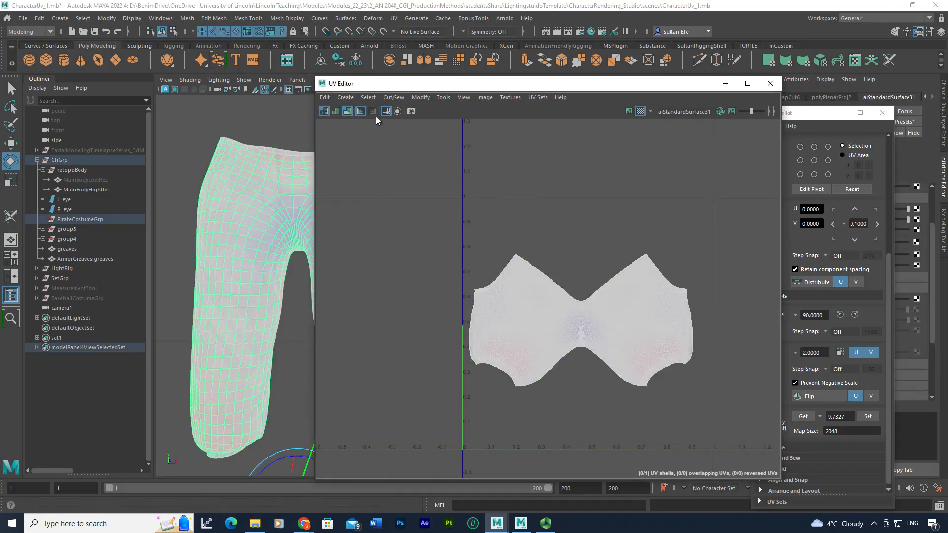
click(346, 111)
scroll(262, 203, up, 3)
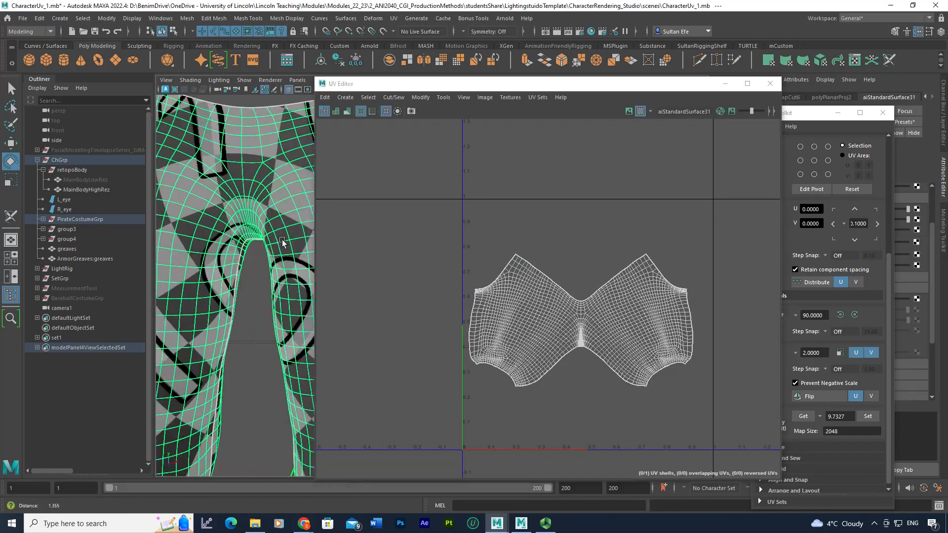
alt+middle_drag(263, 208, 271, 175)
Scale the whole trouser shell up beyond the UV tile to inspect a finer checker pattern on the model, and undo the scaling
right_drag(529, 292, 562, 292)
scroll(562, 293, down, 2)
drag(470, 248, 745, 414)
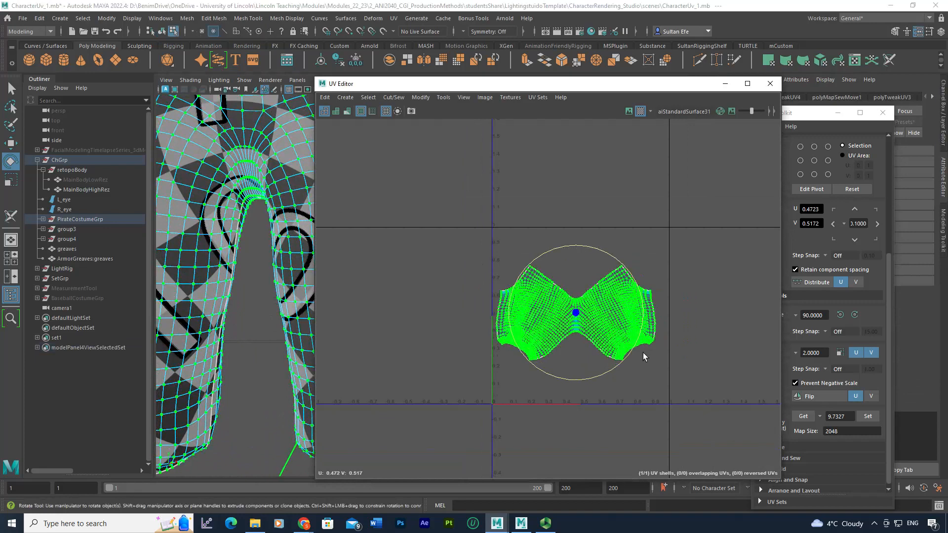
key(r)
middle_drag(651, 331, 705, 334)
scroll(612, 333, down, 3)
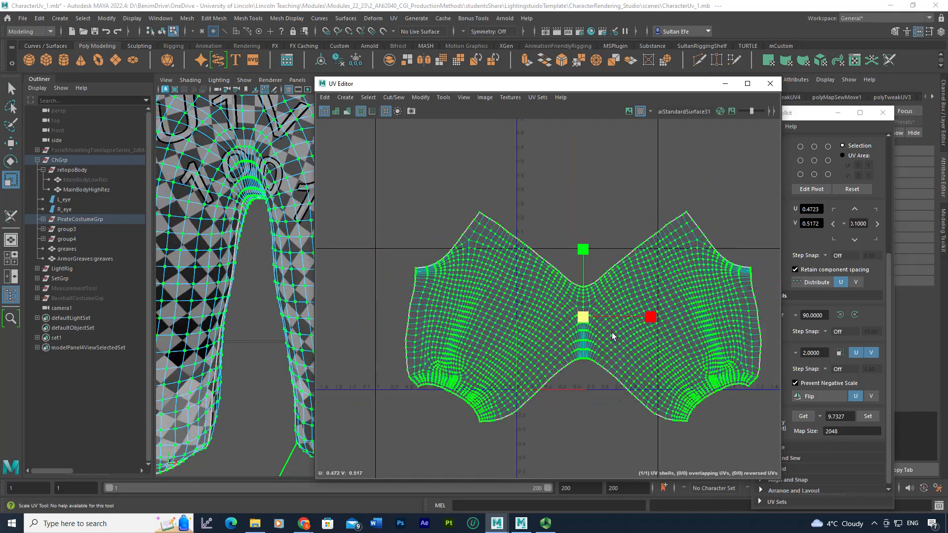
alt+middle_drag(208, 276, 260, 225)
scroll(259, 225, down, 3)
alt+drag(258, 222, 199, 242)
scroll(199, 242, up, 3)
alt+middle_drag(199, 242, 218, 293)
key(ctrl+z)
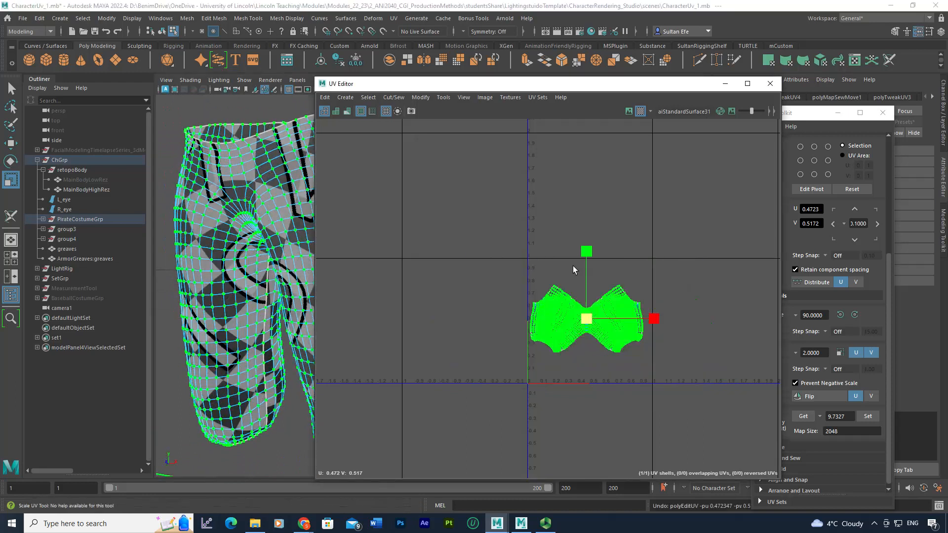
Turn off the checker map on the trousers and put away the UV Editor and UV Toolkit
key(F8)
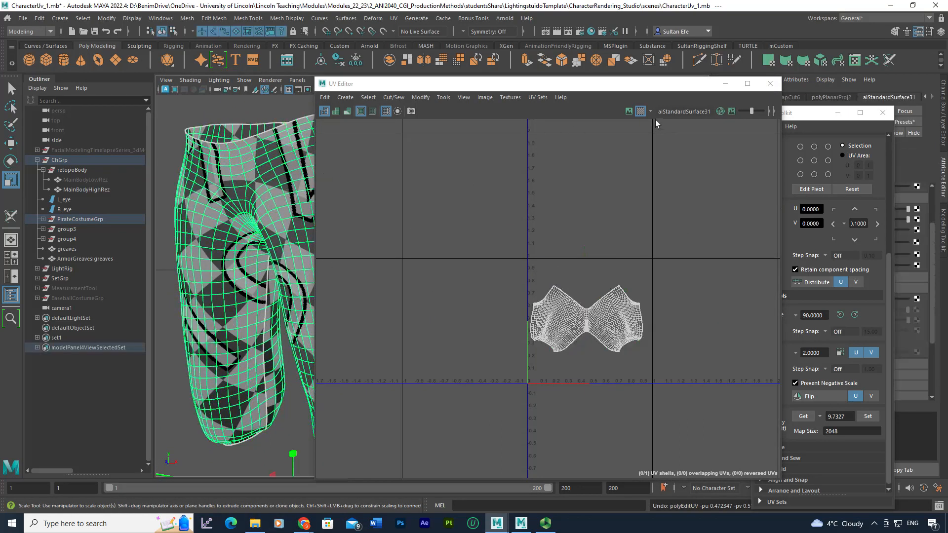
click(640, 112)
click(725, 84)
click(883, 113)
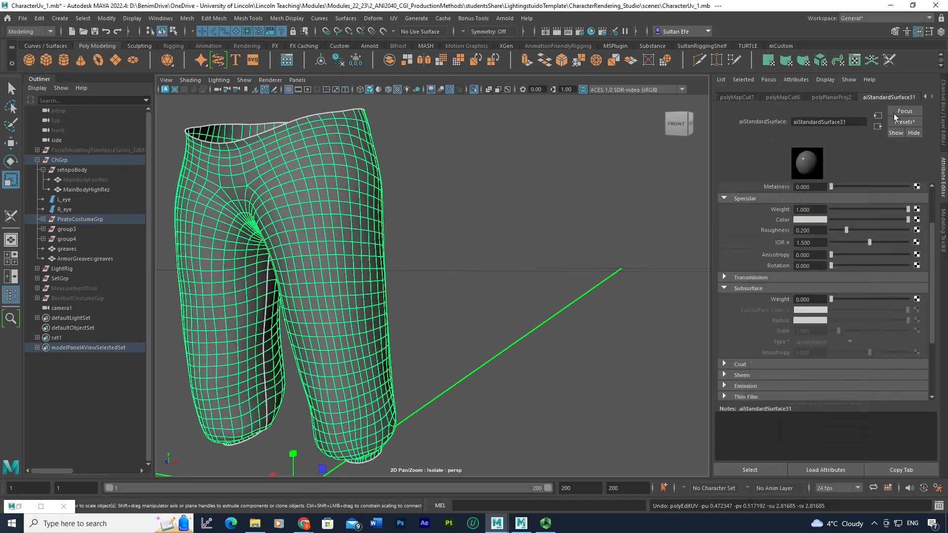
Show the Channel Box and delete the trousers' construction history
click(943, 107)
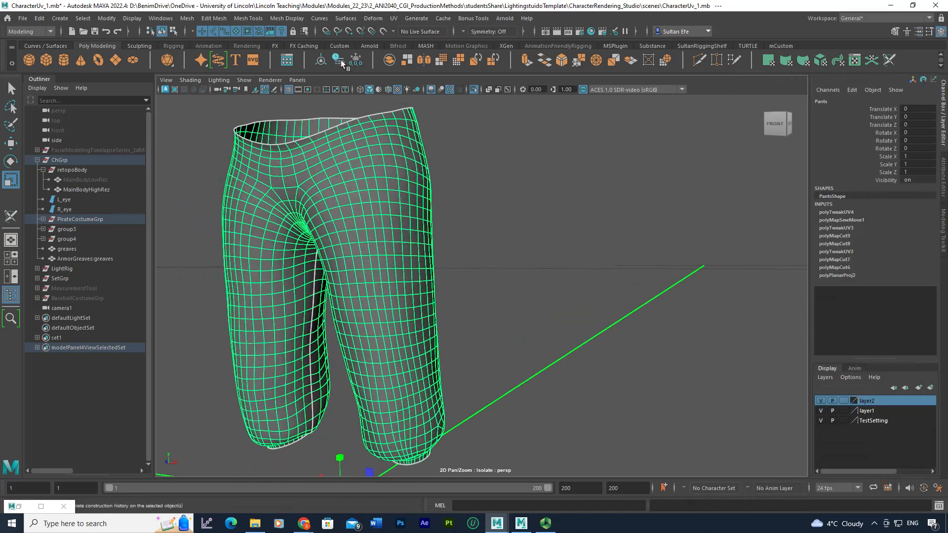
click(343, 62)
scroll(481, 227, down, 3)
alt+drag(398, 144, 425, 121)
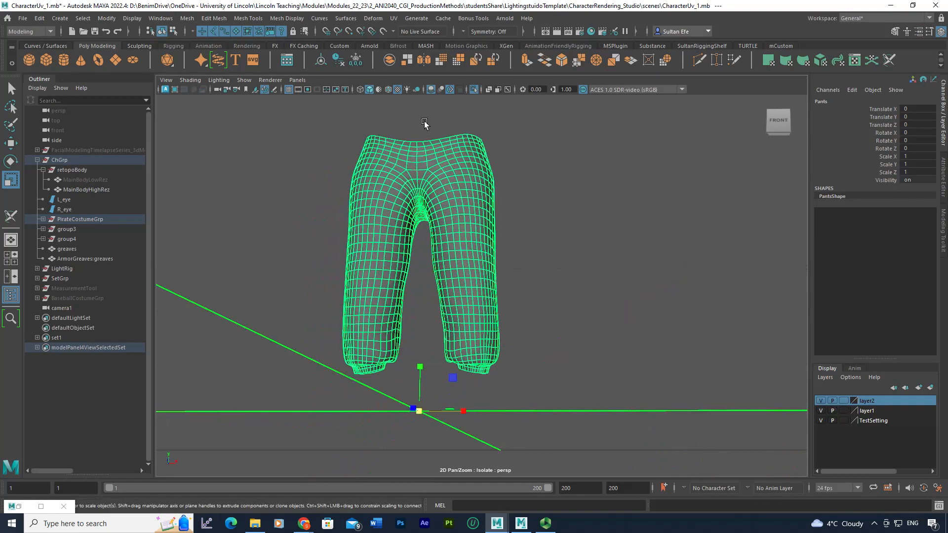
Bring back the full character, select the whole left shoe group and isolate it
click(474, 92)
alt+drag(508, 251, 521, 203)
alt+right_drag(520, 203, 484, 349)
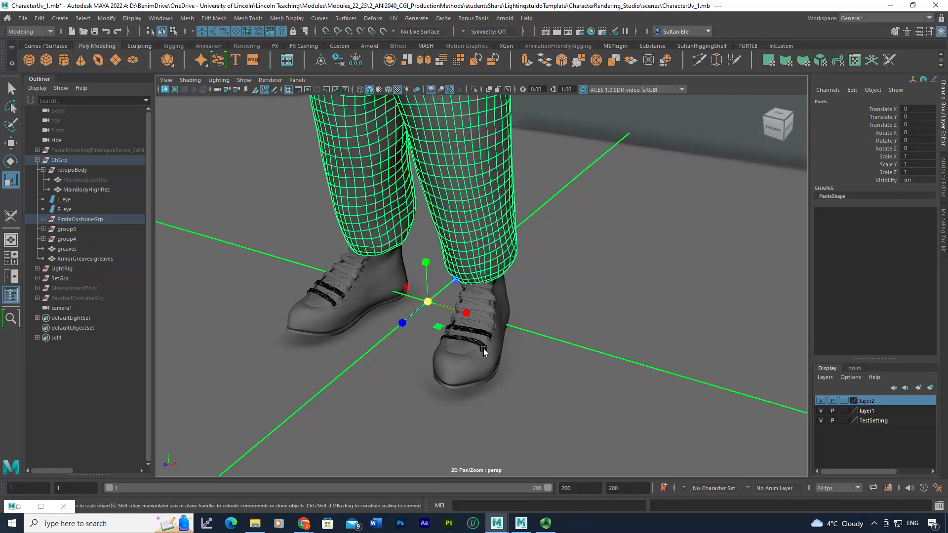
click(481, 357)
key(Up)
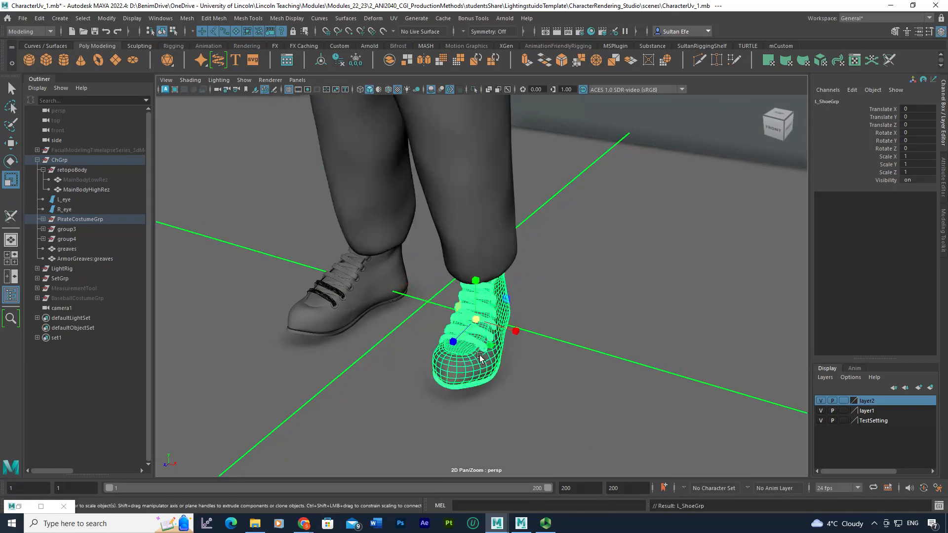
click(474, 90)
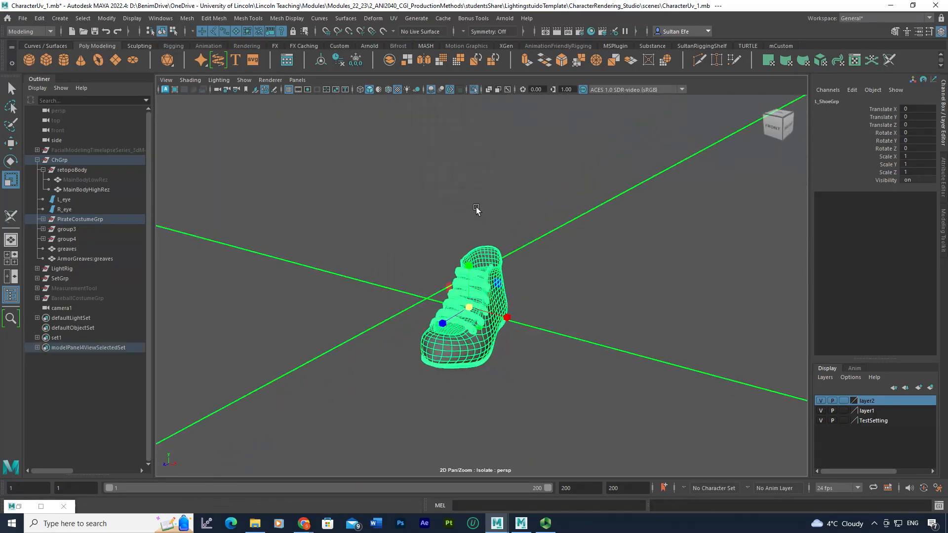
Select the upper of the isolated shoe and examine its mesh from the side
alt+right_drag(423, 217, 485, 254)
alt+drag(485, 254, 402, 233)
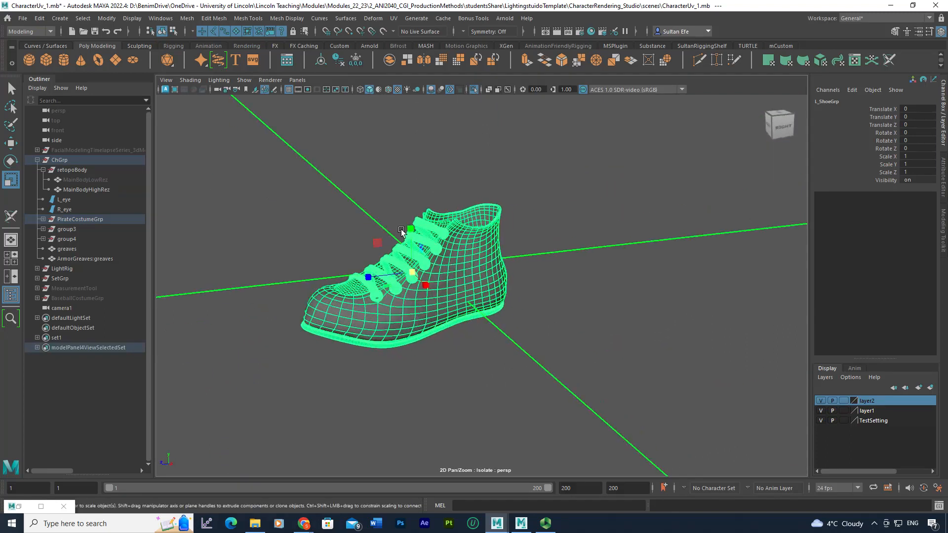
alt+right_drag(402, 233, 429, 270)
alt+drag(342, 295, 395, 319)
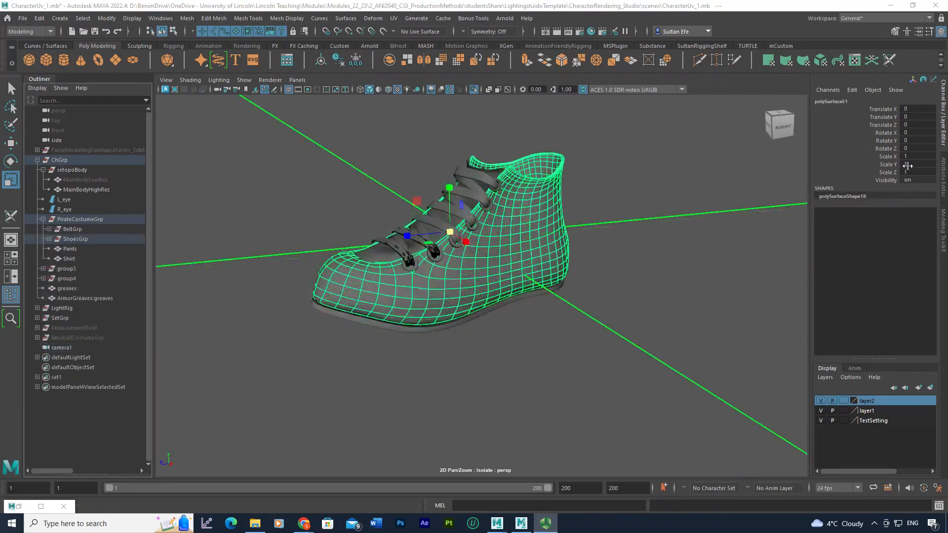
alt+drag(643, 185, 532, 221)
scroll(532, 221, up, 5)
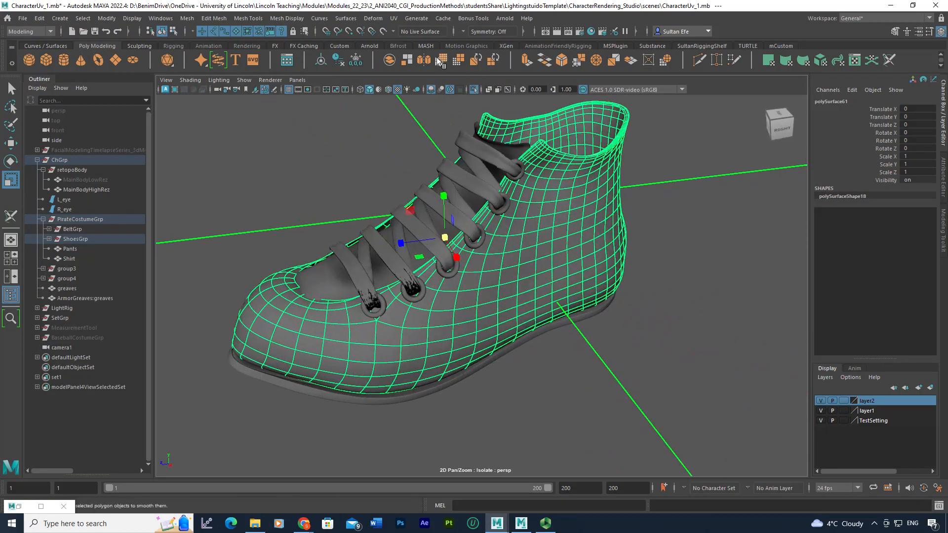
scroll(508, 211, up, 3)
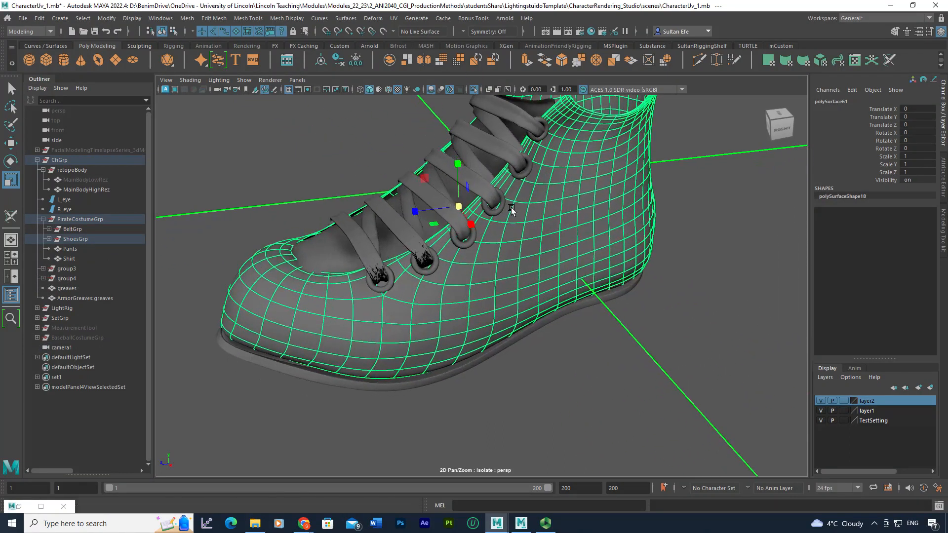
Select the lace strip nearest the shoe's toe and view it up close
click(478, 187)
alt+drag(478, 187, 445, 210)
click(358, 254)
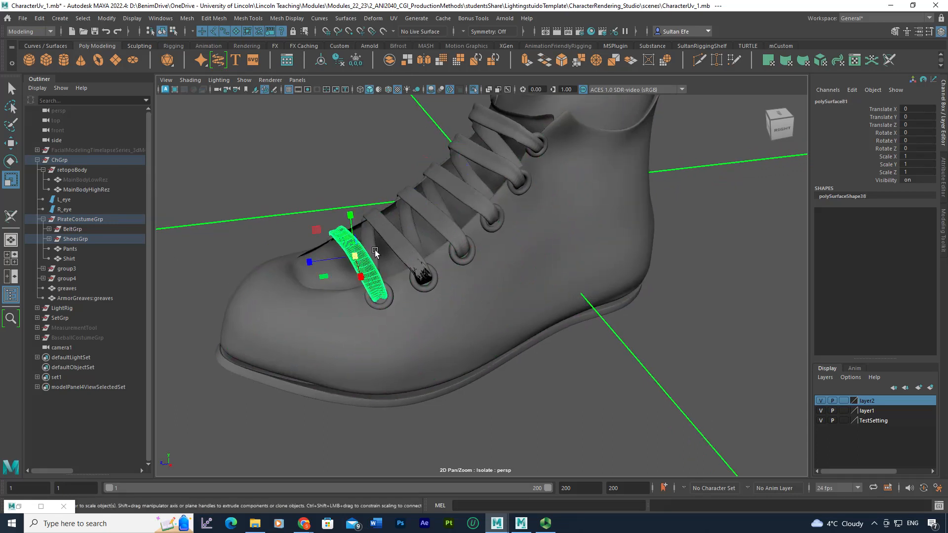
scroll(390, 252, up, 5)
scroll(400, 256, down, 4)
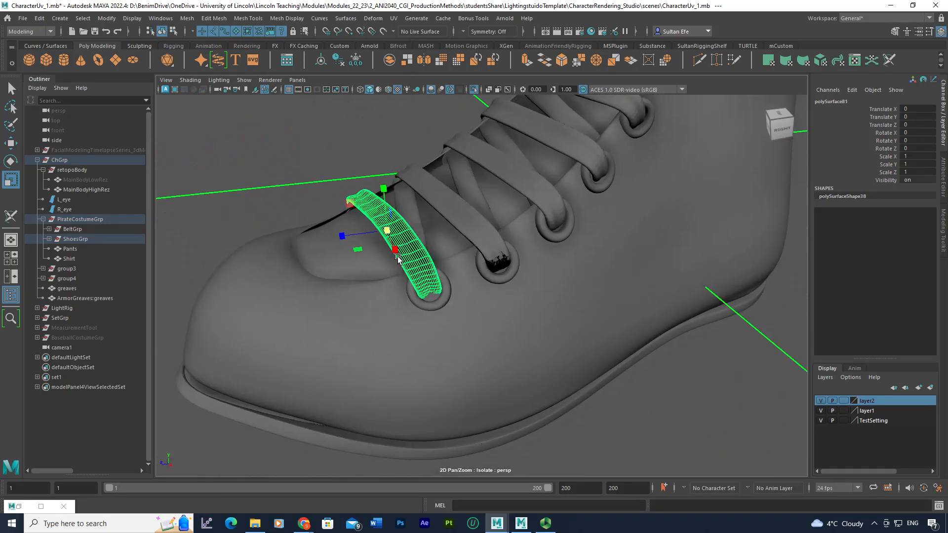
scroll(498, 226, down, 2)
mouse_move(498, 225)
alt+mouse_down()
mouse_move(506, 242)
mouse_move(497, 228)
alt+mouse_up()
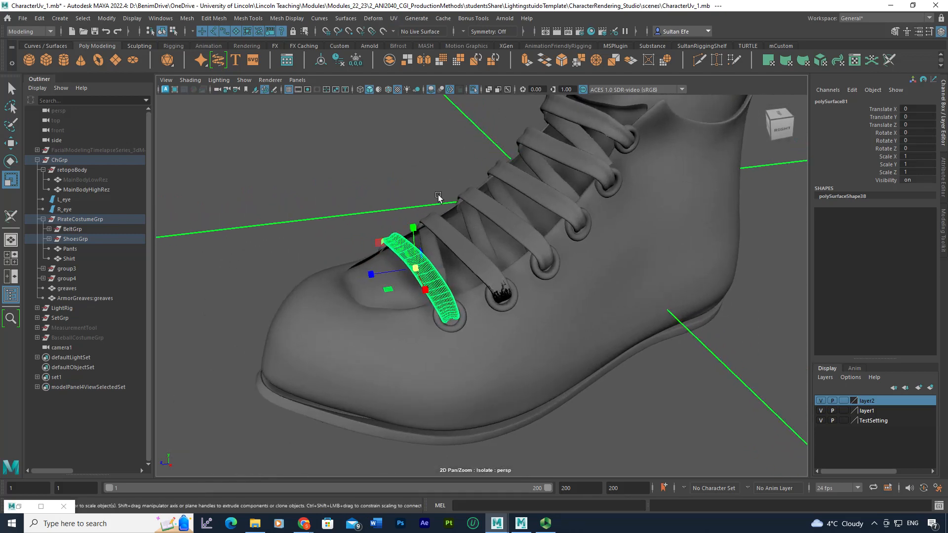
Add the remaining criss-crossing lace strips, up to the shoe's collar, to the selection
shift+click(434, 241)
shift+click(452, 240)
shift+click(470, 227)
shift+click(479, 205)
key(q)
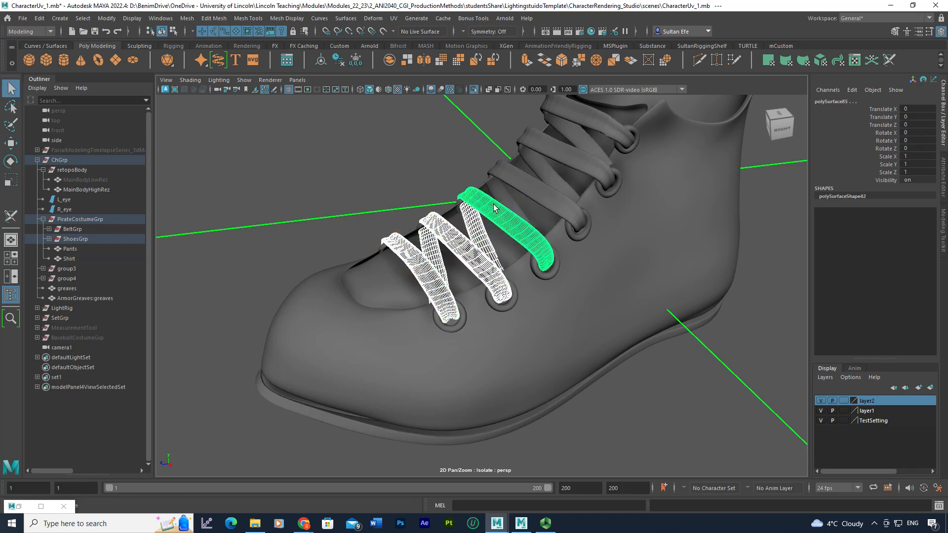
shift+click(496, 200)
shift+click(513, 178)
shift+click(509, 203)
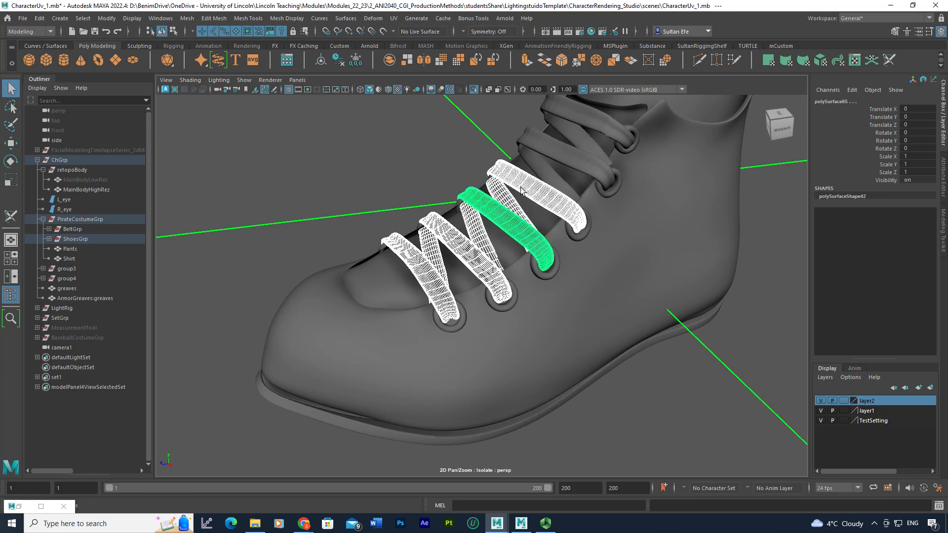
shift+click(535, 160)
shift+click(551, 141)
shift+click(566, 127)
shift+click(576, 115)
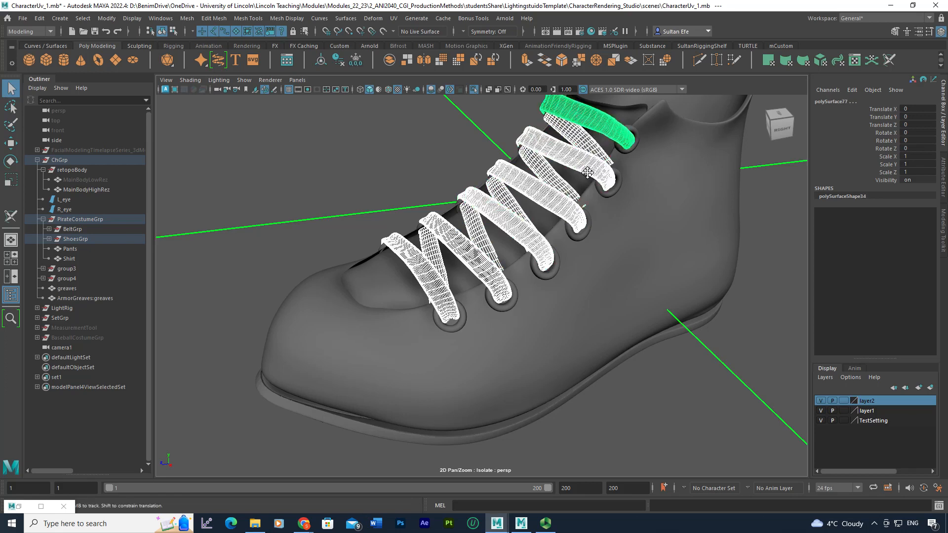
Apply a Camera-Based UV projection to all the selected lace strips from a side view of the shoe
alt+middle_drag(630, 97, 621, 167)
alt+drag(621, 166, 519, 94)
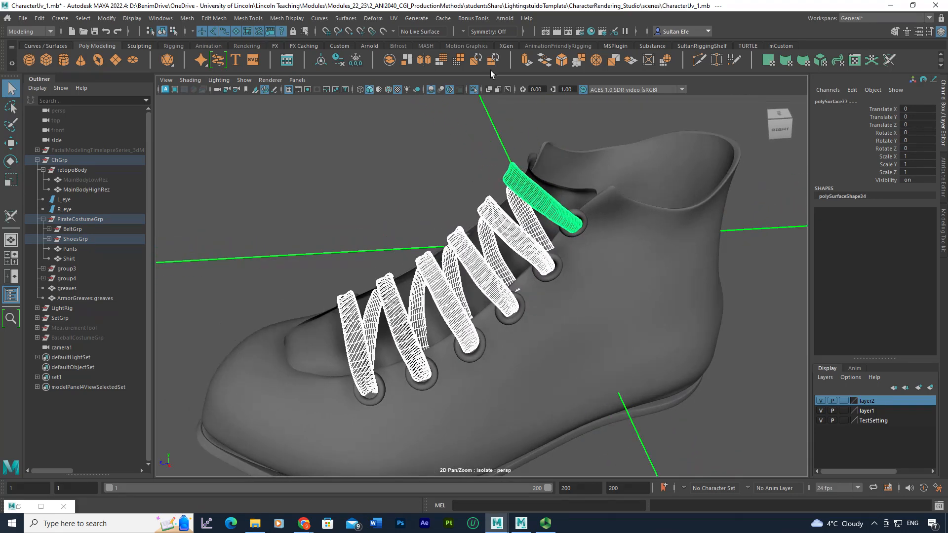
click(393, 18)
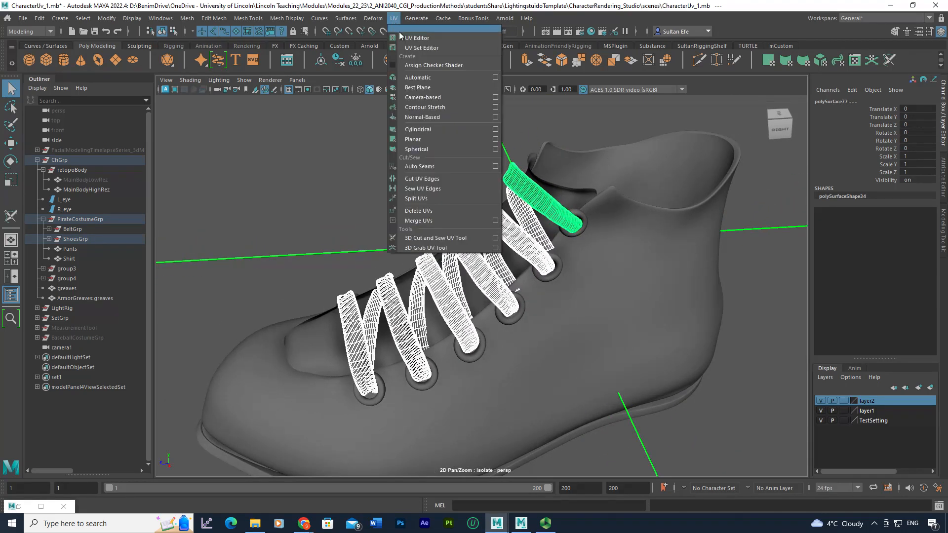
click(453, 100)
alt+middle_drag(485, 195, 524, 143)
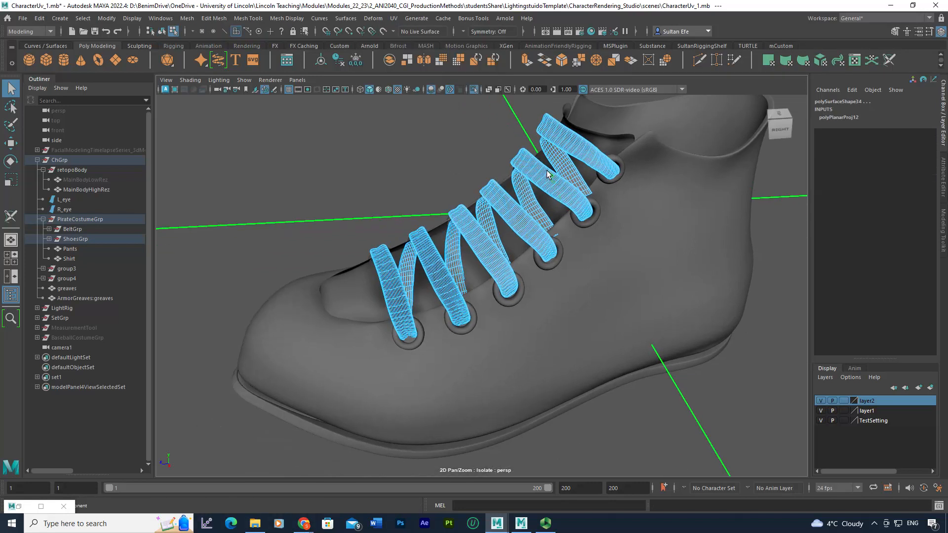
Return to object selection, select only the lace strip nearest the toe and isolate it
click(547, 188)
alt+middle_drag(365, 266, 474, 191)
scroll(475, 191, up, 3)
click(476, 197)
scroll(508, 136, down, 5)
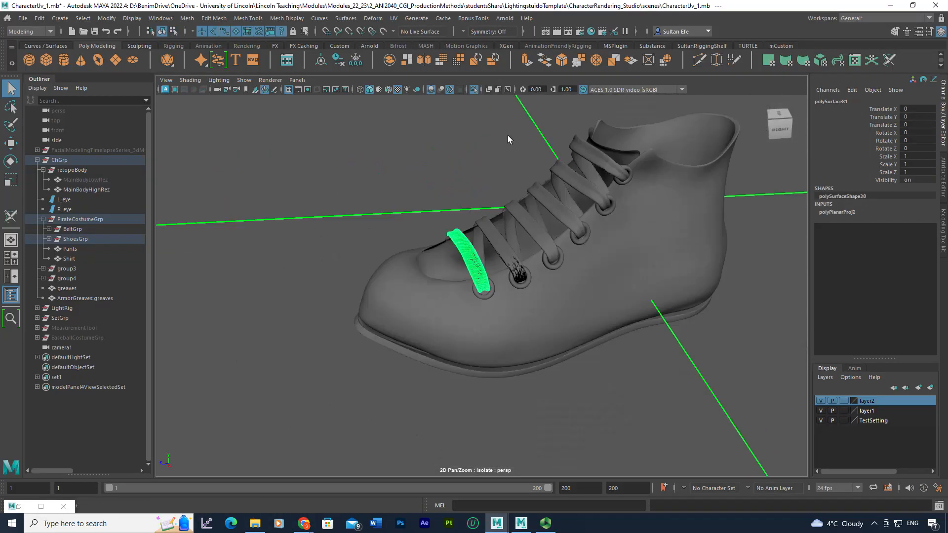
click(476, 91)
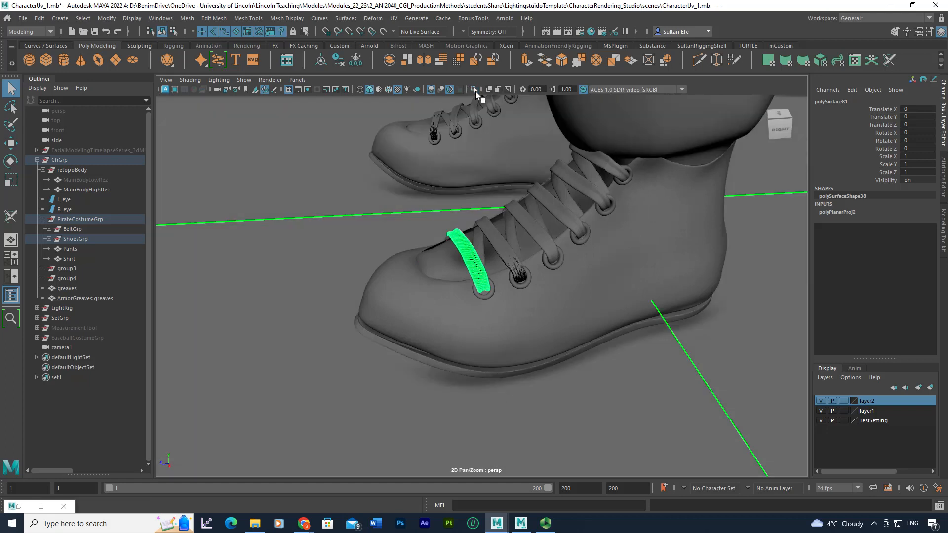
click(475, 91)
Cut a UV seam along the narrow side of the isolated lace strip with the 3D Cut and Sew UV Tool
alt+drag(474, 151, 516, 180)
alt+middle_drag(517, 180, 467, 183)
alt+right_drag(467, 183, 546, 228)
alt+middle_drag(547, 228, 476, 203)
scroll(507, 217, up, 5)
scroll(489, 210, up, 2)
scroll(497, 199, up, 3)
scroll(497, 199, down, 3)
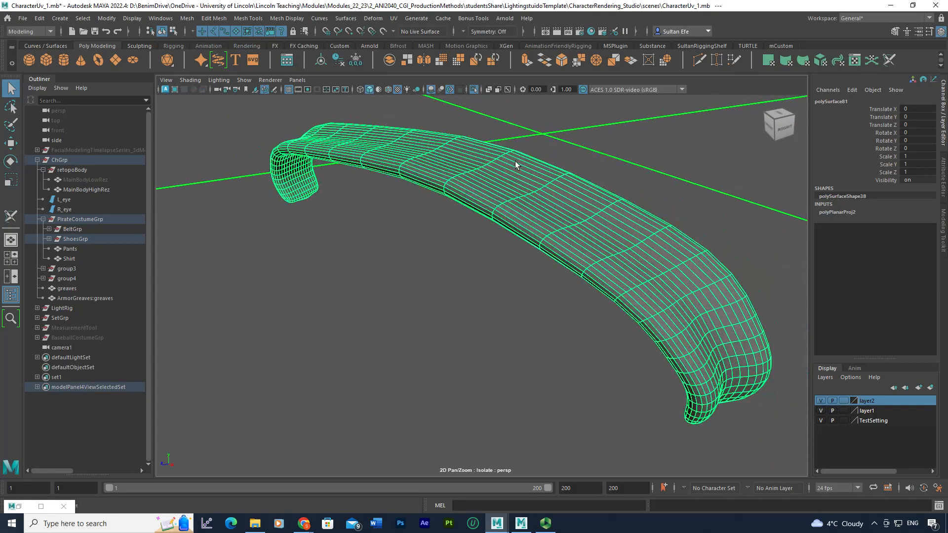
click(889, 58)
scroll(525, 249, up, 5)
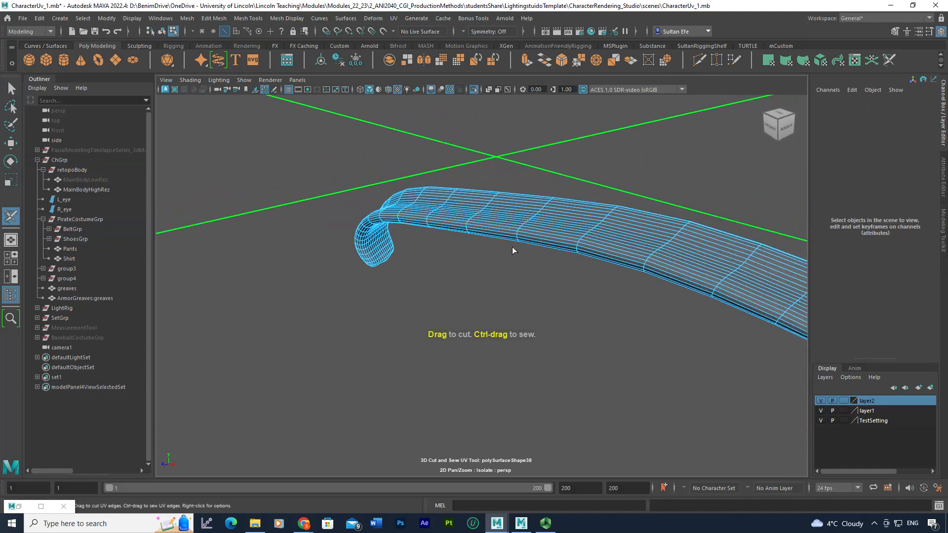
scroll(525, 253, up, 5)
click(479, 192)
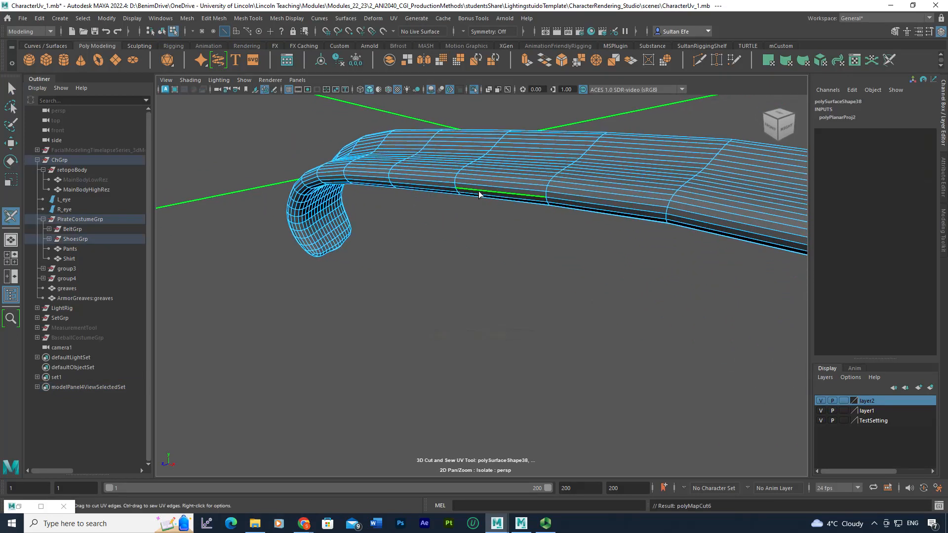
Examine the new seam around the opposite side and the ends of the lace strip
scroll(485, 227, down, 6)
alt+drag(485, 230, 370, 239)
alt+middle_drag(370, 239, 392, 210)
alt+right_drag(392, 209, 404, 235)
alt+middle_drag(404, 235, 426, 245)
alt+right_drag(395, 232, 429, 250)
alt+middle_drag(429, 251, 447, 243)
alt+right_drag(440, 245, 446, 256)
alt+middle_drag(446, 255, 445, 260)
Select all UVs of the isolated lace strip, then unfold and lay them out
right_drag(425, 193, 461, 167)
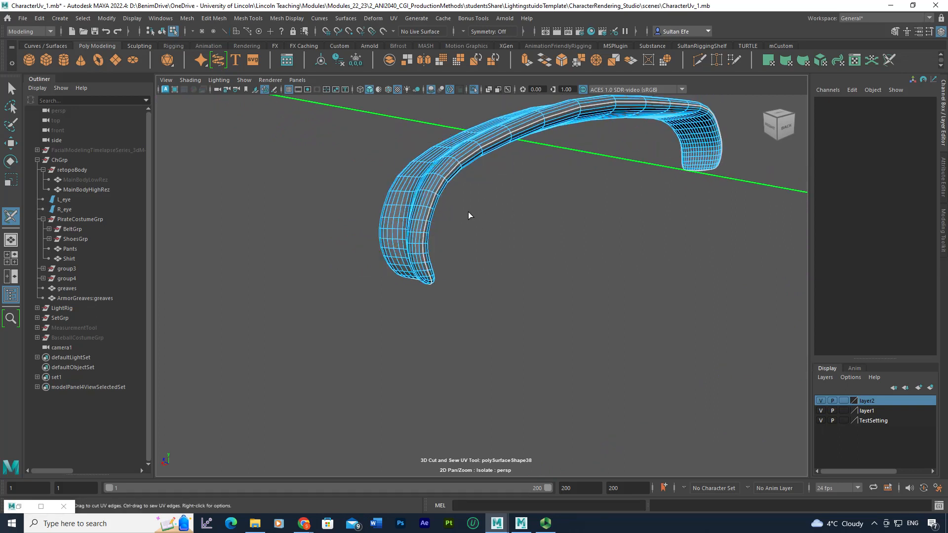
scroll(466, 213, down, 5)
key(f)
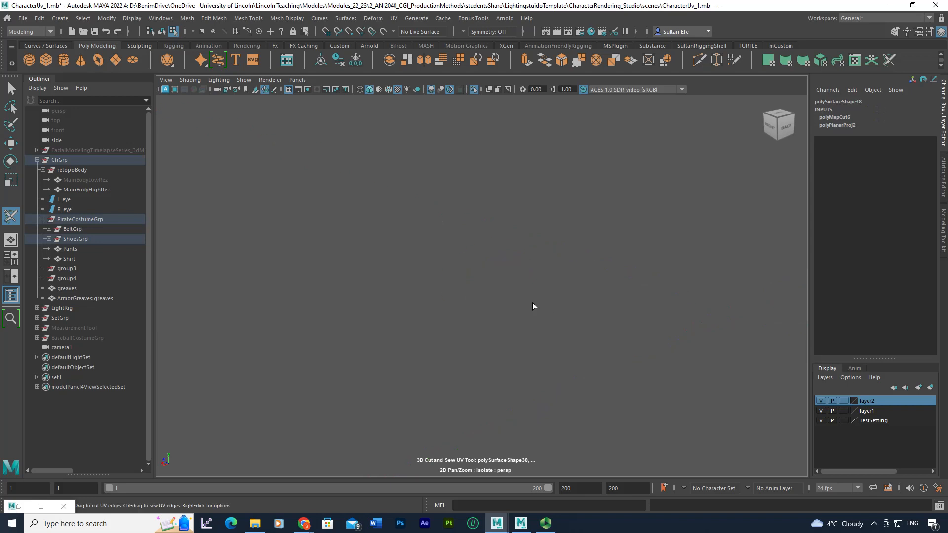
right_drag(461, 254, 493, 220)
drag(386, 179, 672, 343)
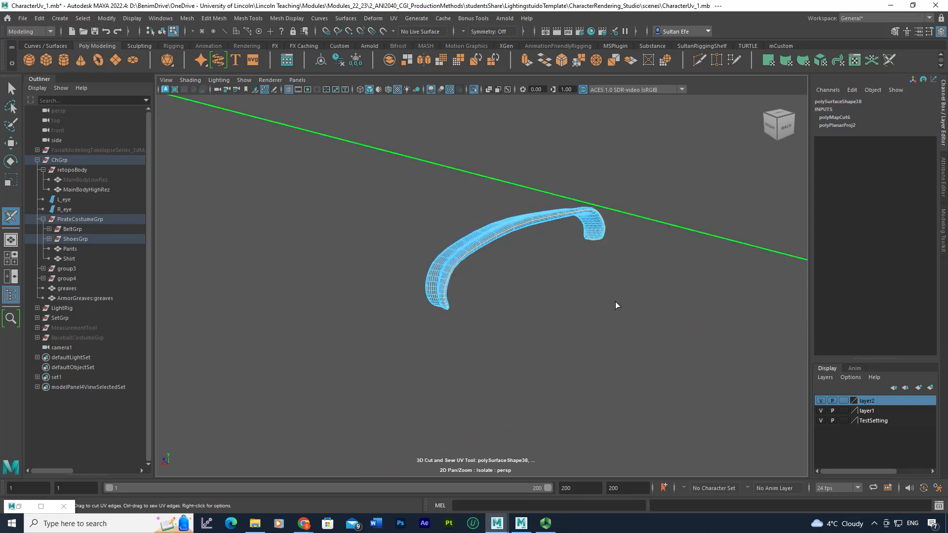
scroll(496, 258, down, 3)
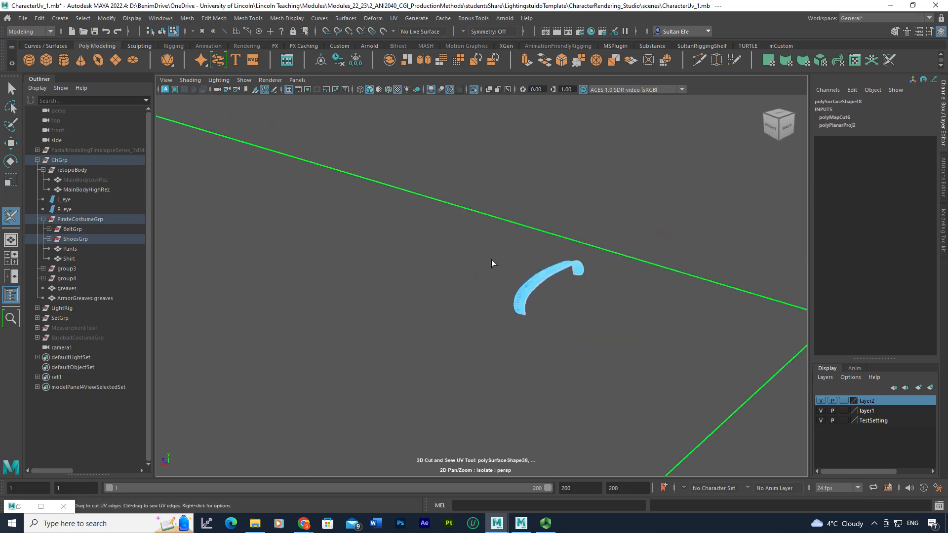
key(ctrl+u)
key(ctrl+l)
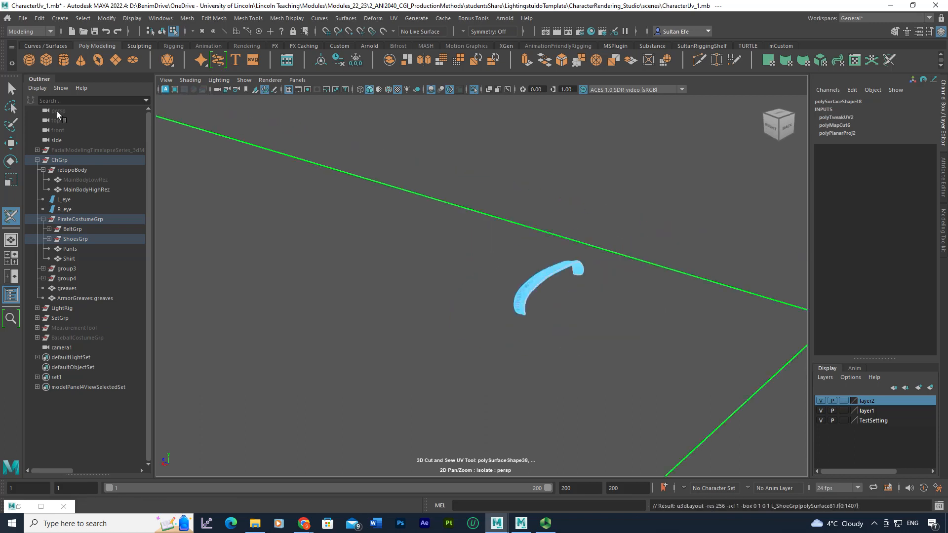
Return to object selection and check the lace strip's shells in the UV Editor, including their UV distortion
click(10, 92)
right_drag(535, 281, 578, 237)
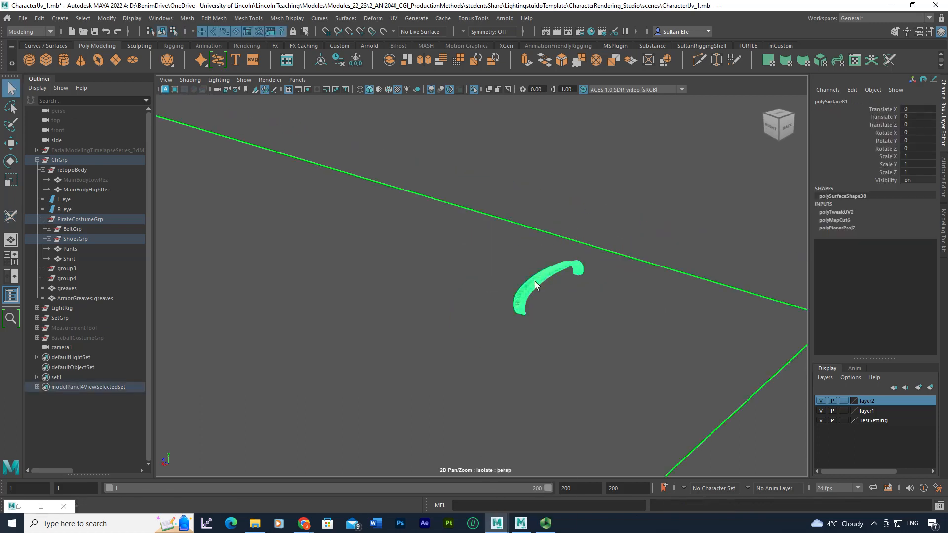
click(394, 18)
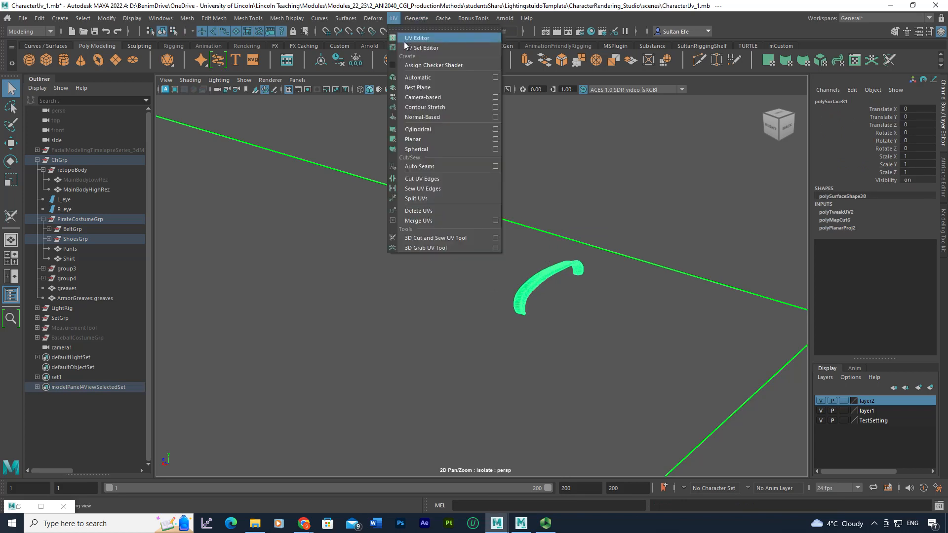
click(405, 40)
click(497, 259)
key(f)
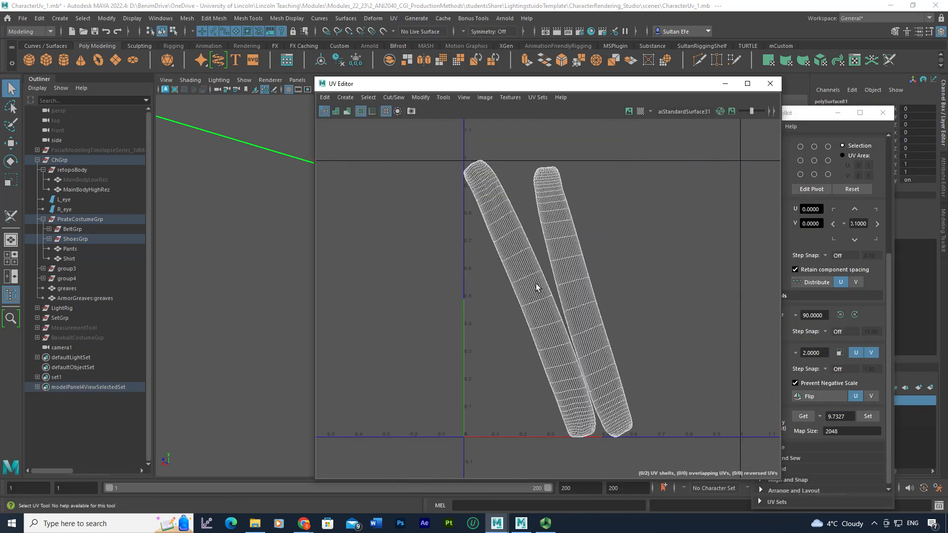
scroll(535, 284, down, 3)
click(347, 112)
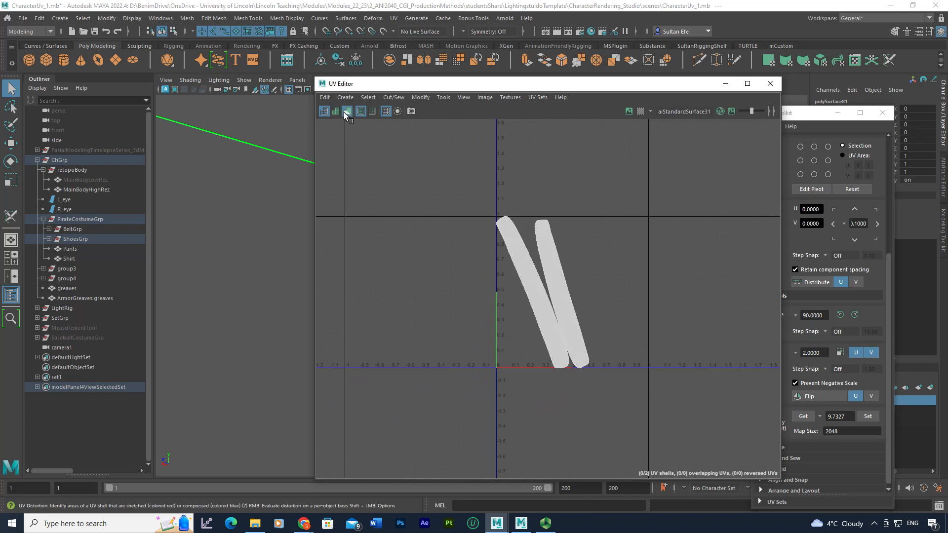
click(346, 112)
Put away the UV Editor, bring back the full character and view the front laces up close
click(722, 81)
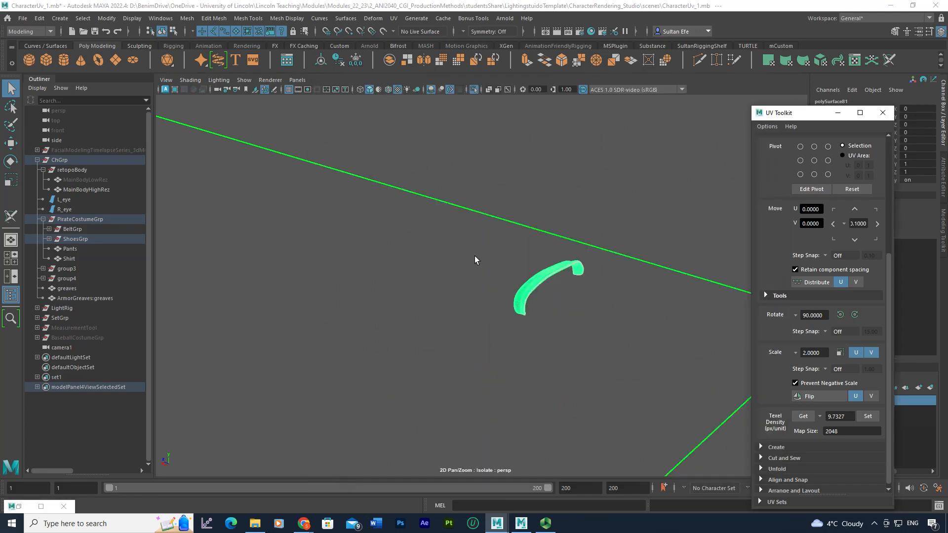
alt+drag(475, 255, 486, 258)
alt+middle_drag(628, 290, 575, 290)
right_drag(544, 259, 555, 240)
click(473, 89)
alt+drag(494, 230, 375, 256)
scroll(374, 257, up, 10)
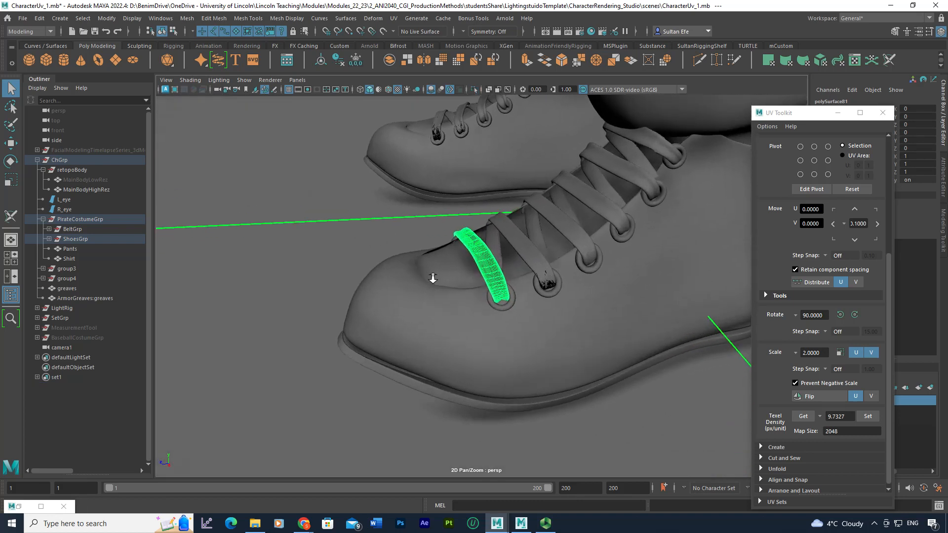
Add the neighbouring crossing lace strip to the selection and open the Transfer Attributes options
shift+click(418, 253)
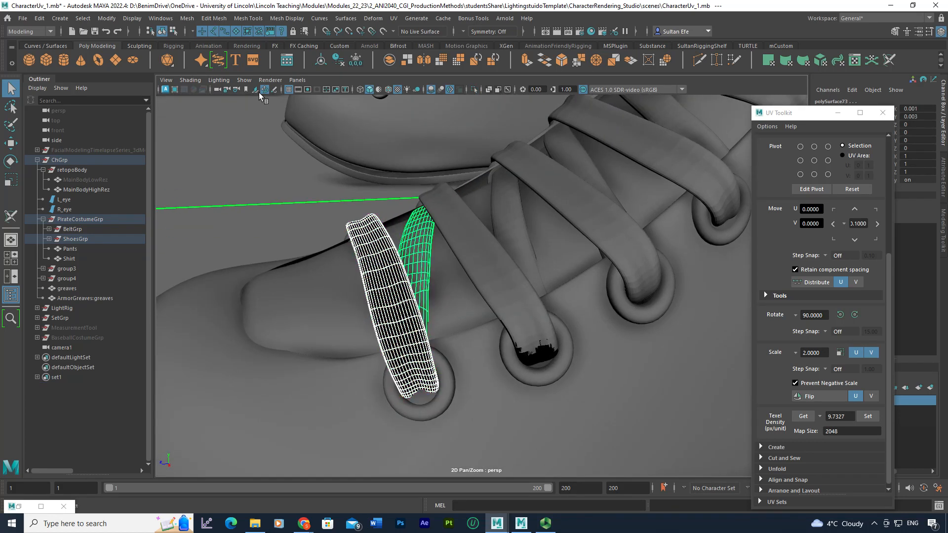
click(187, 18)
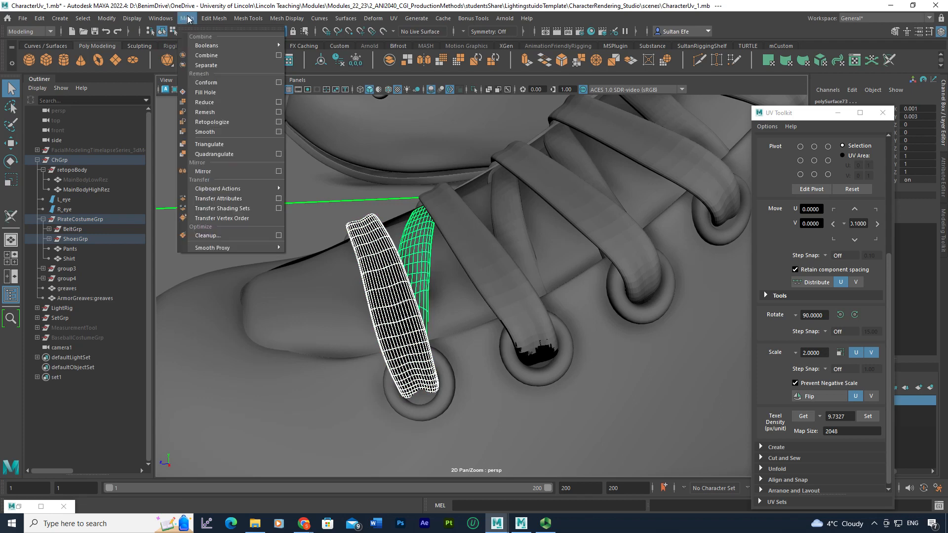
click(242, 221)
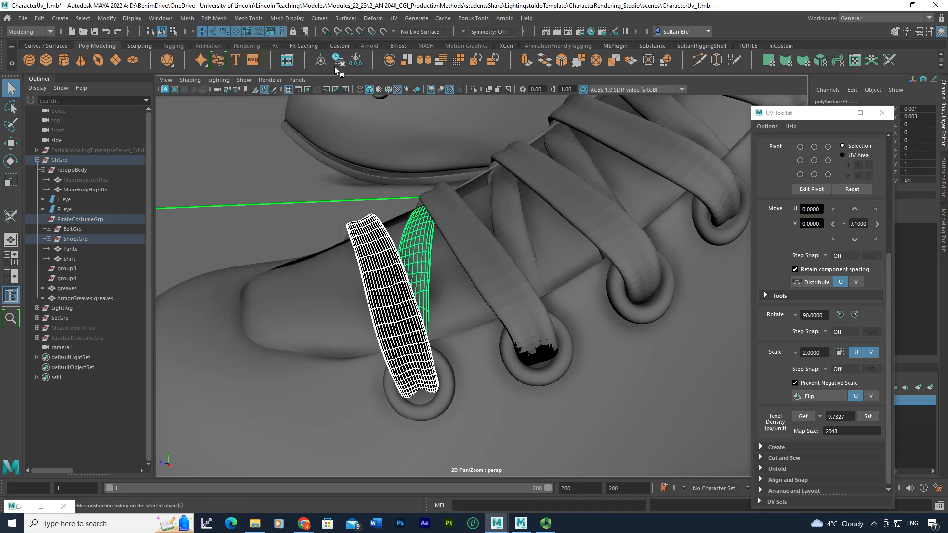
click(187, 18)
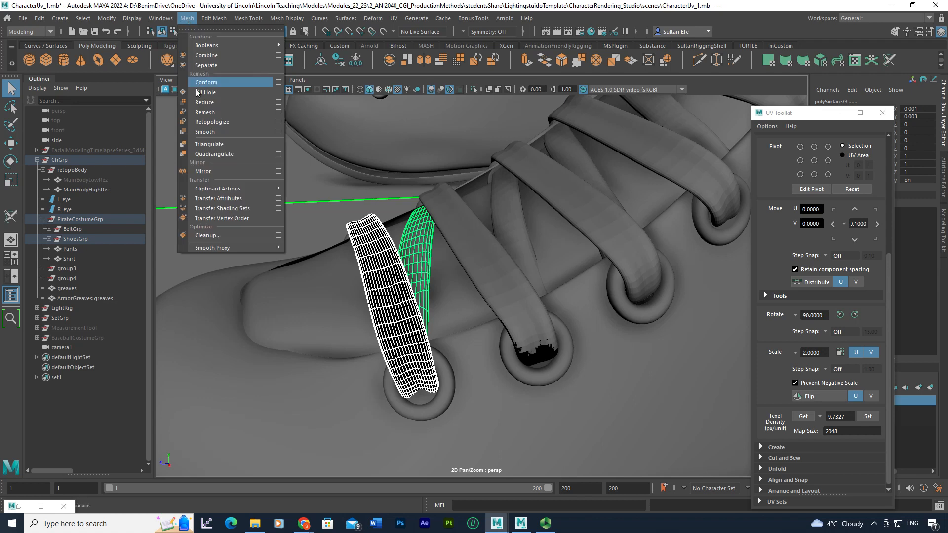
mouse_move(250, 190)
click(280, 200)
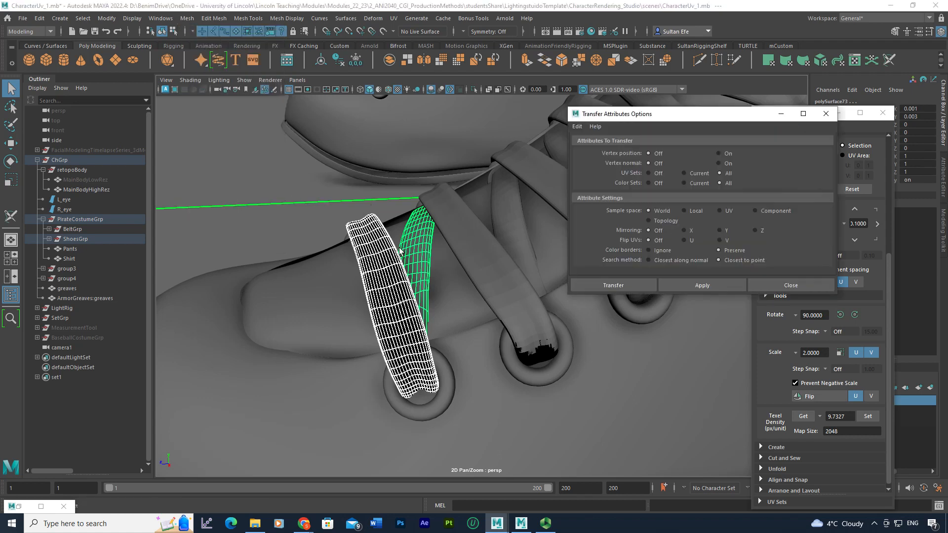
Open the UV Editor, frame both lace strips' UVs and place the window beside the model view
click(394, 18)
click(409, 40)
drag(453, 85, 273, 94)
key(f)
drag(413, 94, 222, 92)
alt+drag(462, 221, 501, 240)
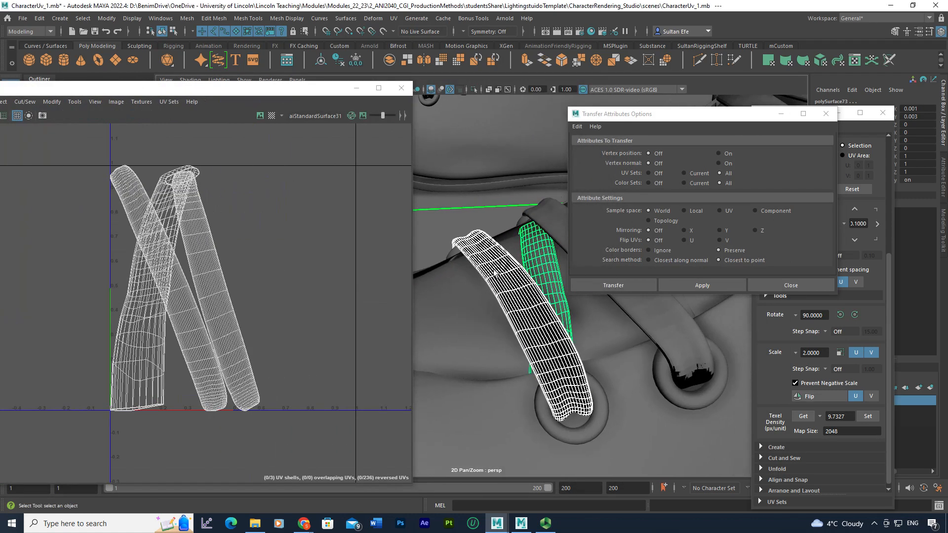
Reselect the unfolded lace strip and its neighbour, and try transferring the UVs with the Component sample space
click(493, 270)
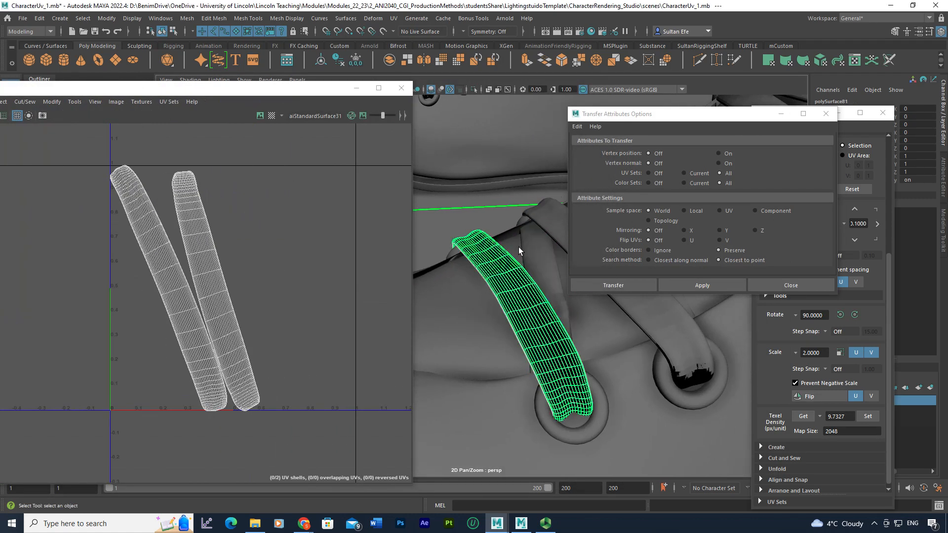
click(530, 242)
click(505, 266)
shift+click(527, 254)
click(756, 215)
click(712, 285)
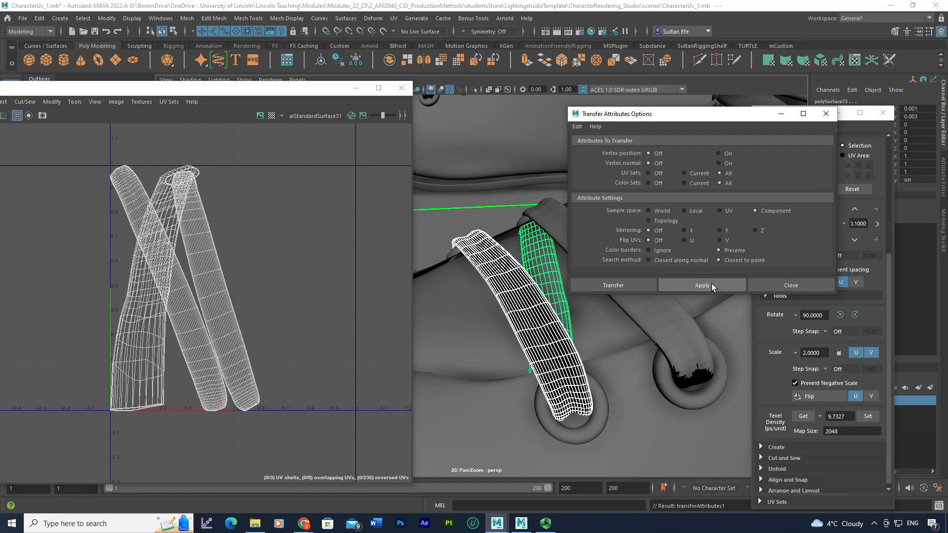
Try the attribute transfer between the two lace strips with the UV sample space and inspect the unfolded strip
click(719, 211)
click(707, 279)
double_click(706, 280)
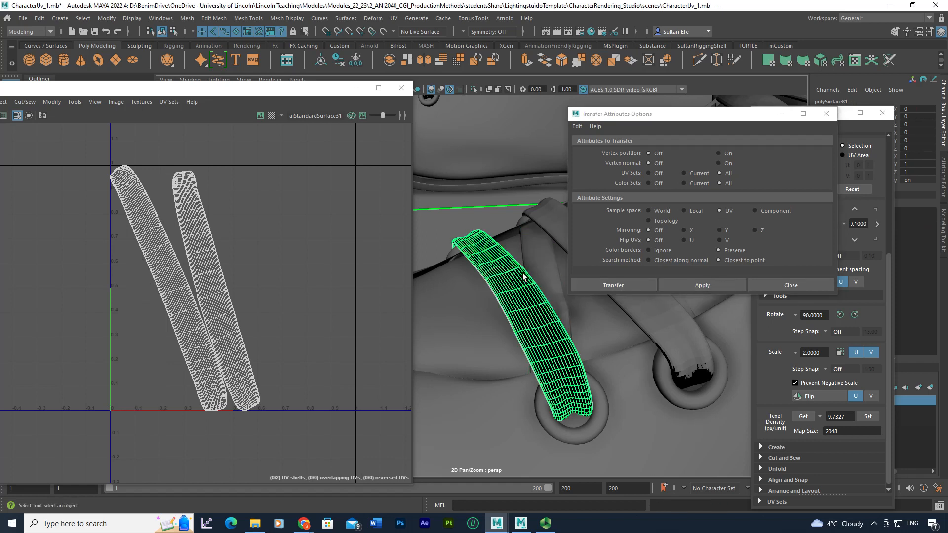
alt+middle_drag(522, 285, 509, 286)
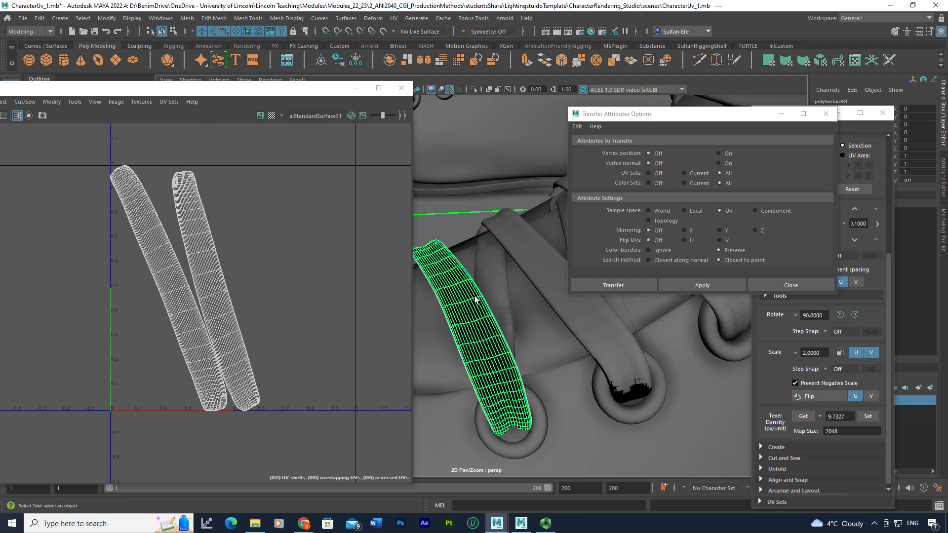
Reselect the unfolded lace strip and its neighbour, and retry the UV transfer with the UV sample space
click(485, 275)
click(487, 284)
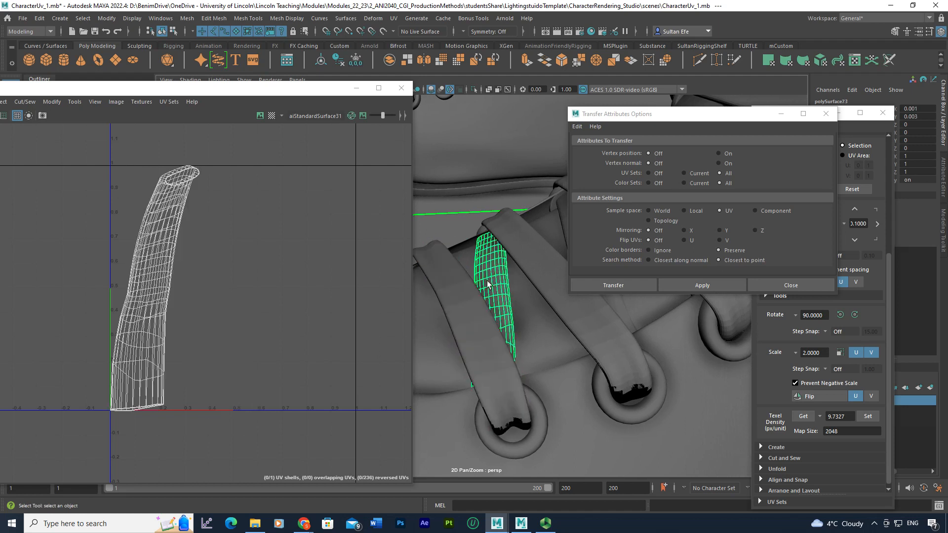
click(457, 303)
shift+click(522, 260)
click(681, 287)
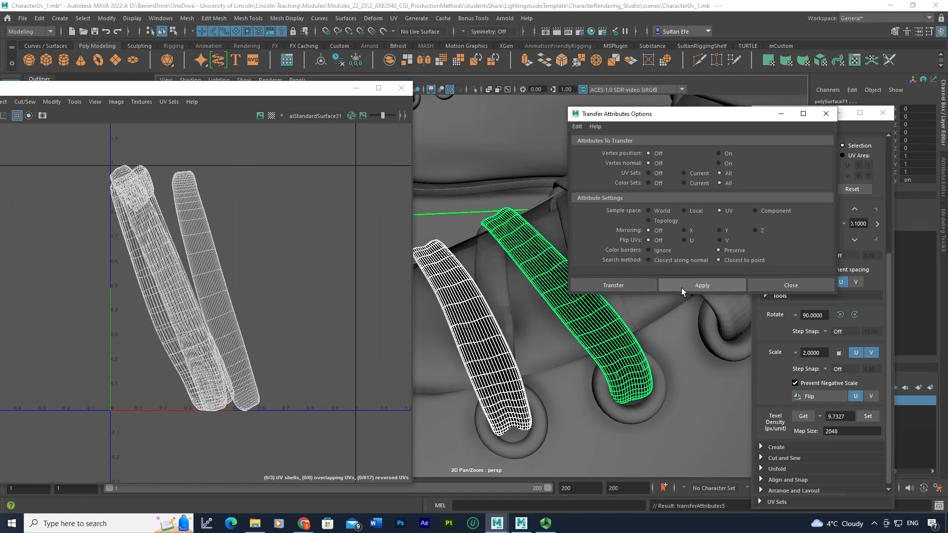
click(682, 288)
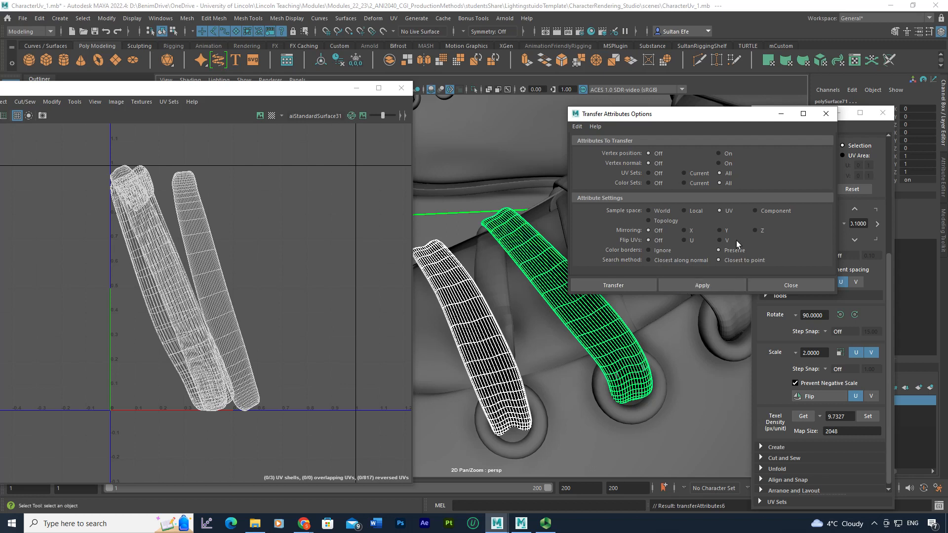
Transfer the UVs to the neighbouring lace strip with the Component sample space and check each strip's UVs
click(699, 285)
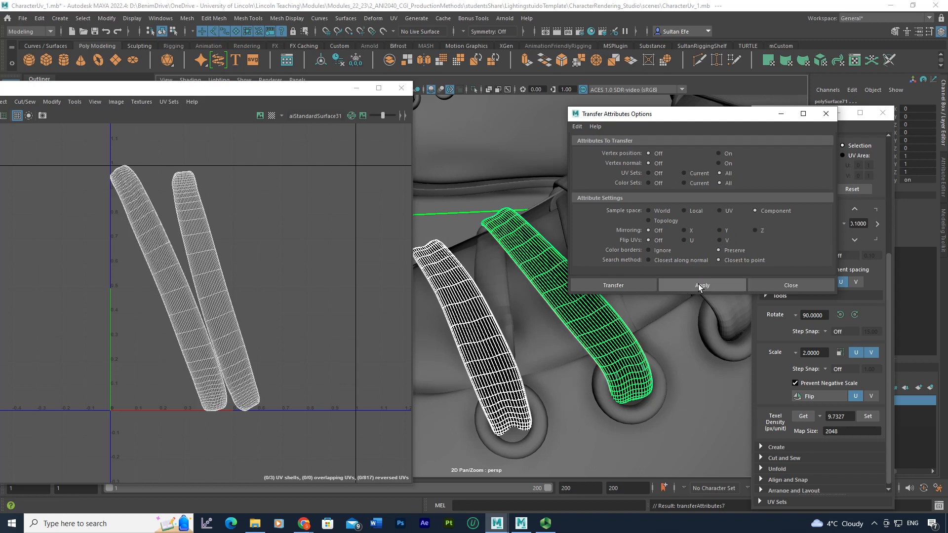
click(563, 309)
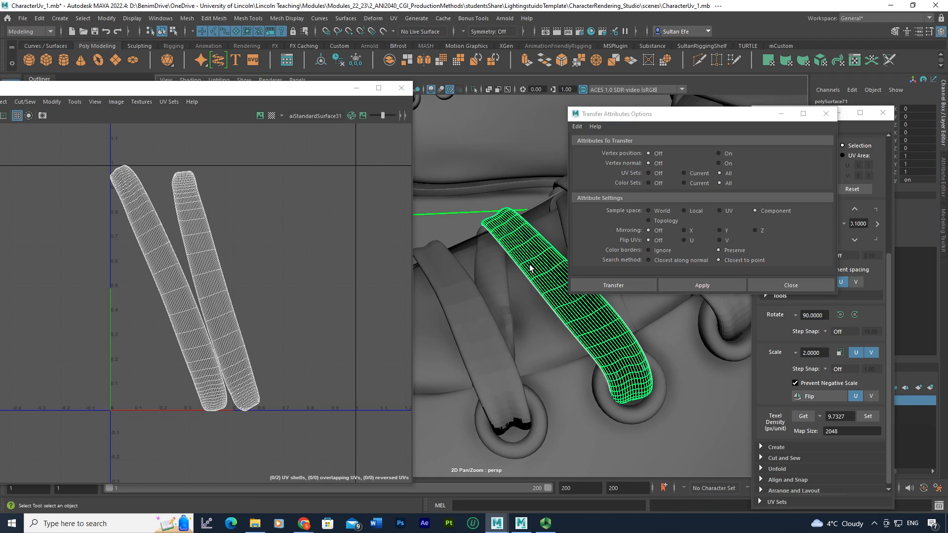
click(481, 321)
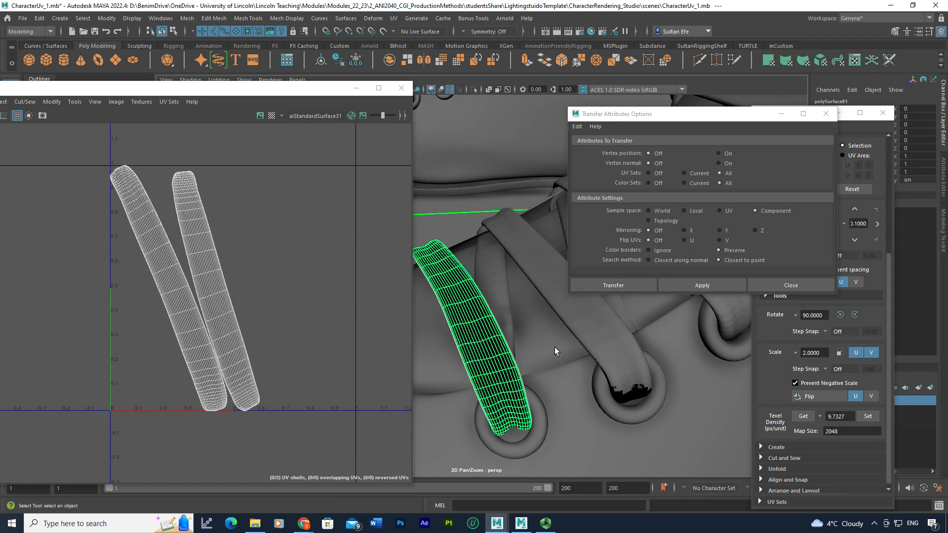
Transfer the second lace strip's UVs to the third strip along the front shoe, using the Component sample space
scroll(551, 349, down, 3)
alt+drag(547, 351, 535, 350)
click(492, 331)
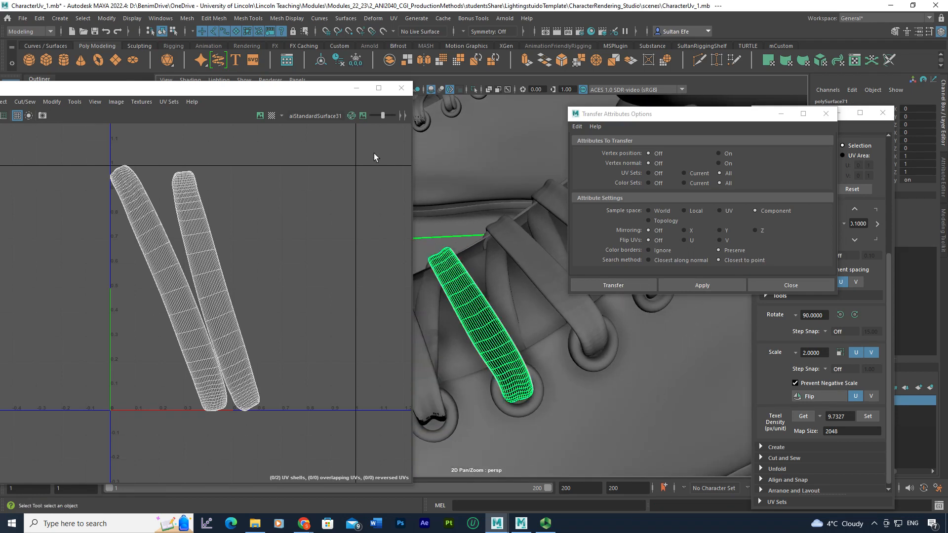
shift+click(531, 253)
click(680, 286)
scroll(605, 351, down, 3)
alt+middle_drag(602, 357, 587, 376)
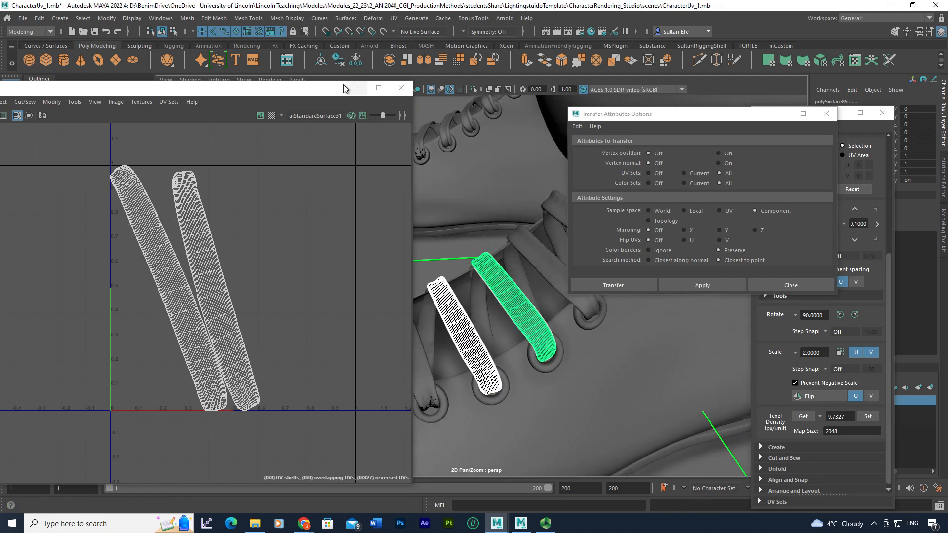
Transfer the third lace strip's UVs to the fourth strip with the same attribute settings
click(334, 58)
click(497, 276)
shift+click(523, 257)
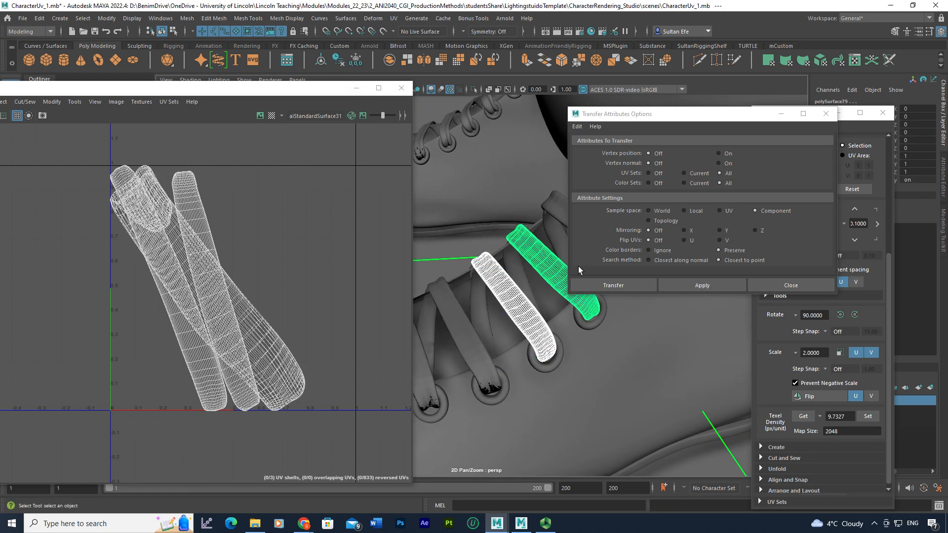
click(685, 281)
alt+middle_drag(645, 321, 612, 345)
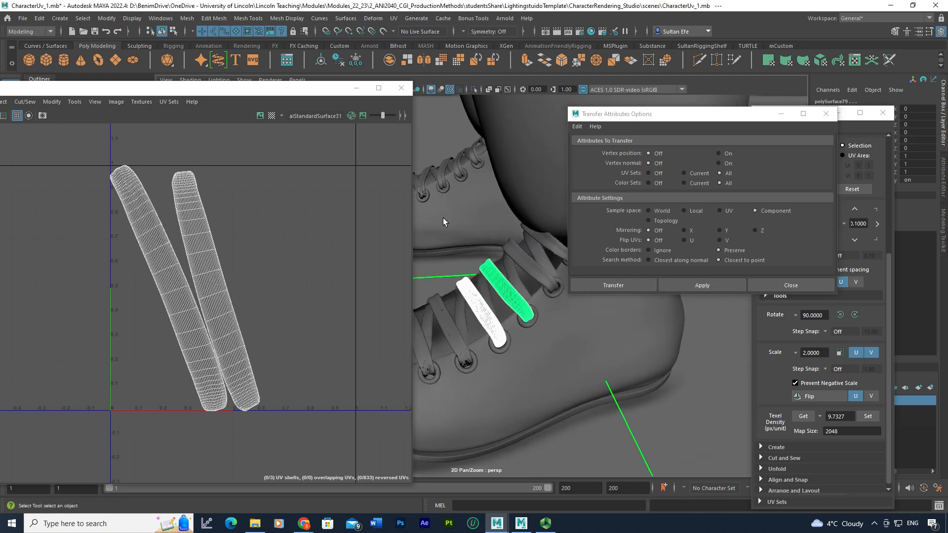
Try to transfer the fourth lace strip's UVs to the fifth strip with the Component sample space
click(506, 292)
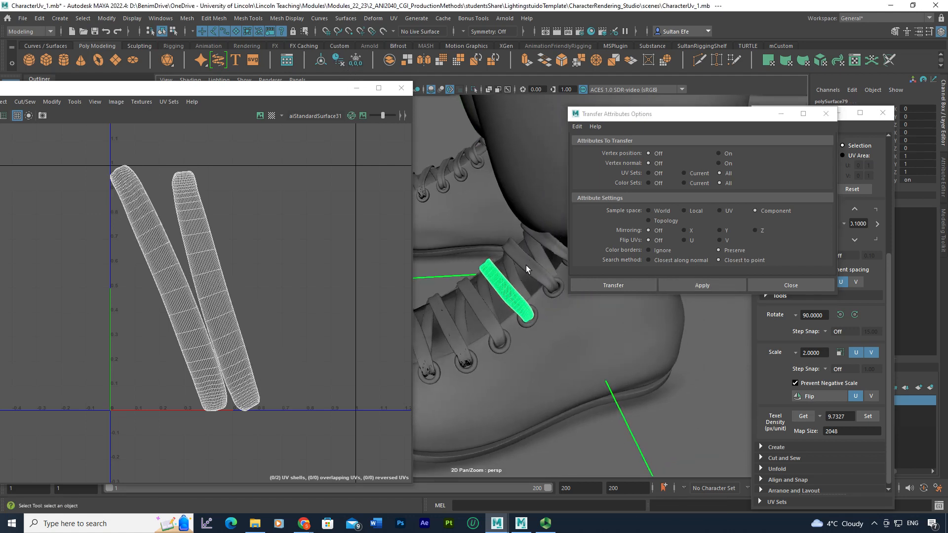
shift+click(526, 265)
click(676, 285)
alt+middle_drag(575, 305, 568, 314)
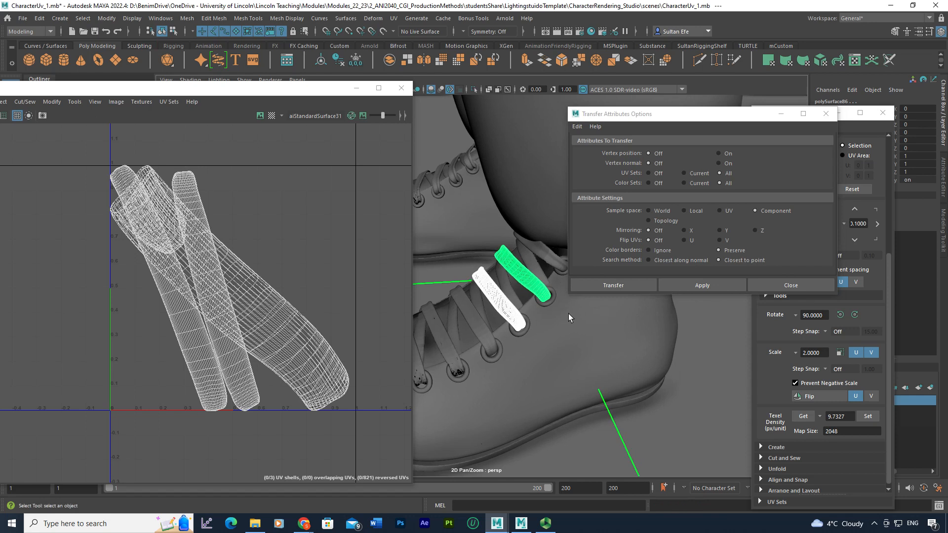
click(523, 283)
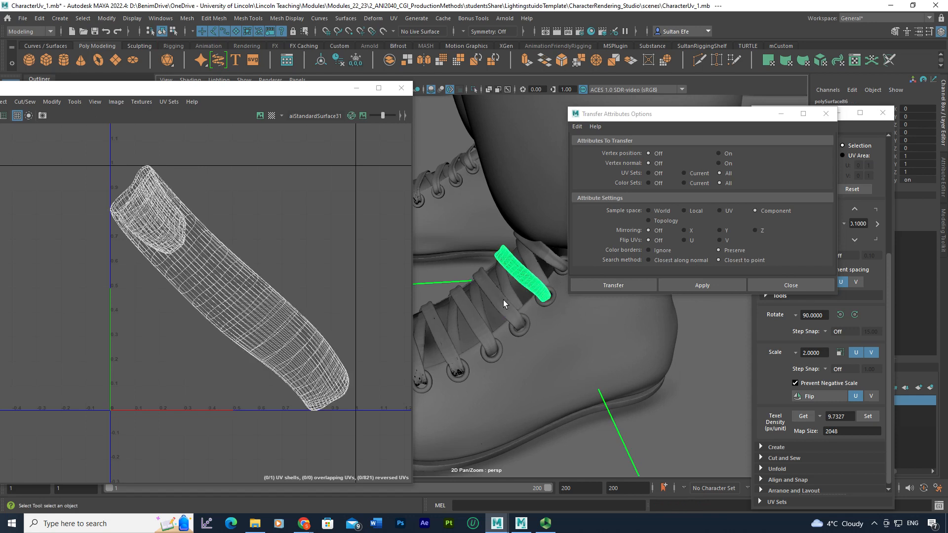
click(504, 300)
shift+click(519, 282)
click(698, 289)
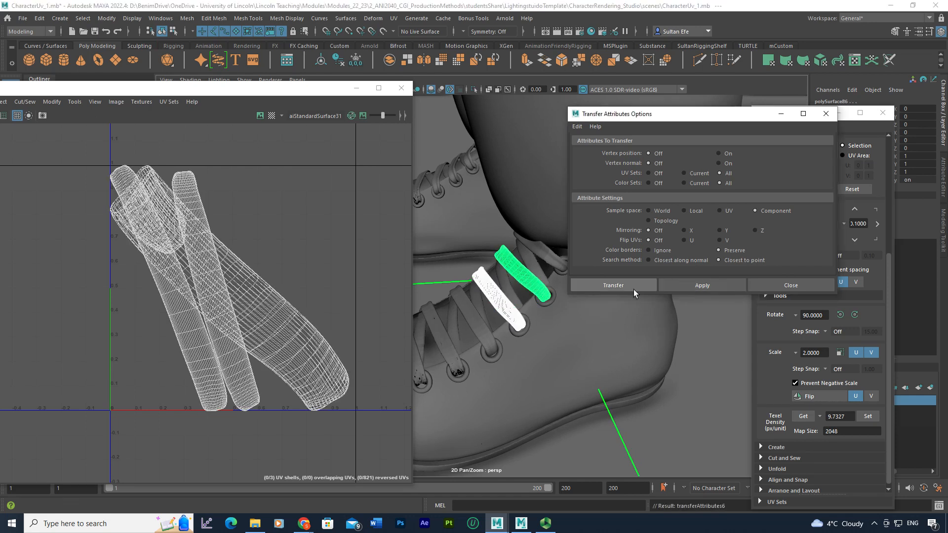
Transfer the fourth lace strip's UVs to the strip nearest the ankle and move the UV Editor clear of the laces
click(511, 292)
shift+click(542, 259)
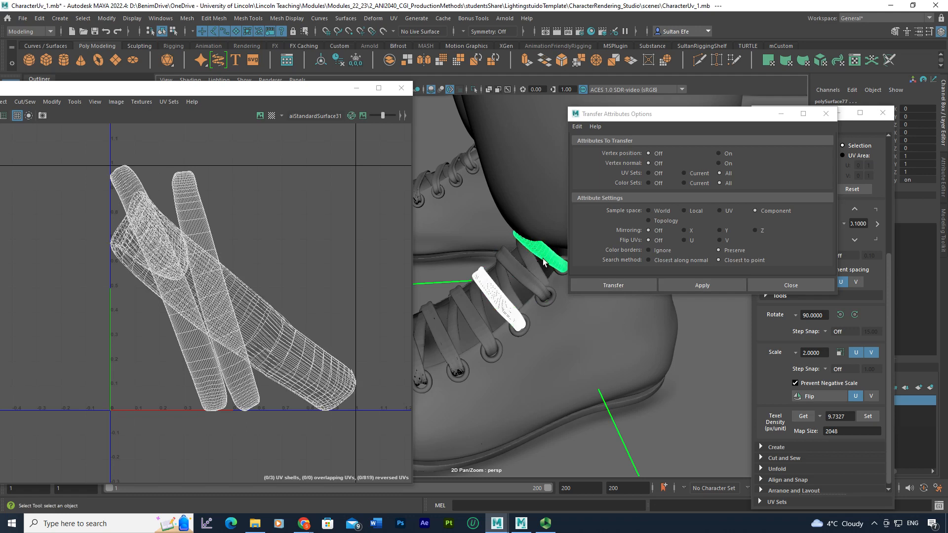
click(698, 282)
alt+middle_drag(577, 327, 580, 331)
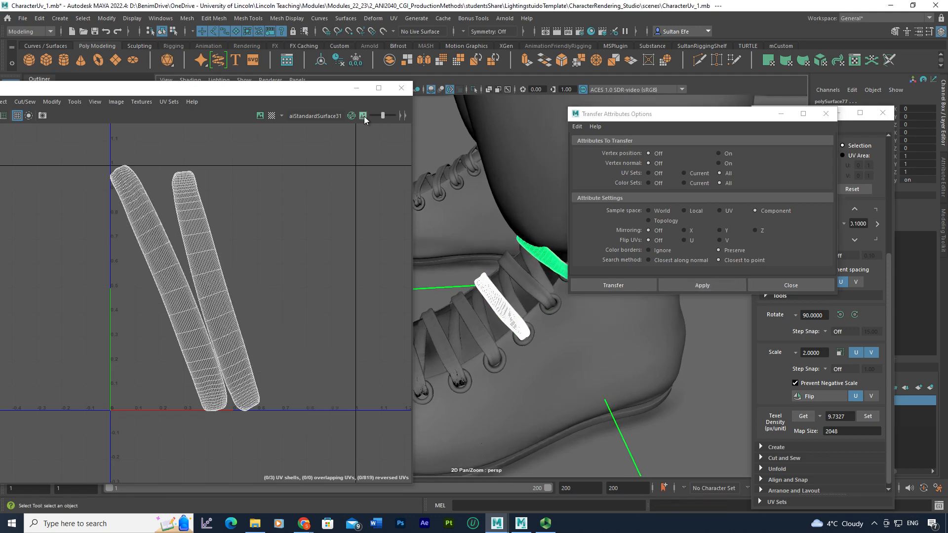
click(339, 62)
alt+middle_drag(493, 307, 509, 290)
alt+right_drag(509, 290, 504, 285)
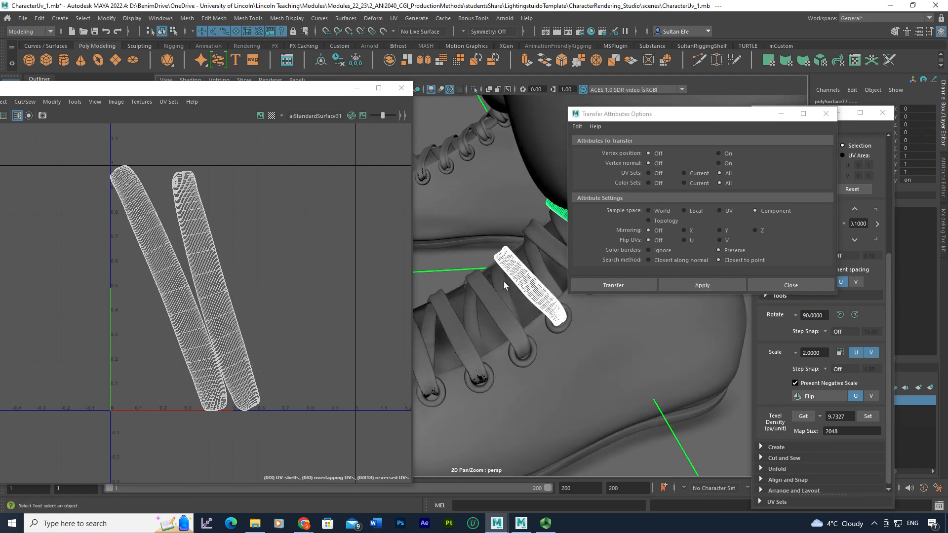
alt+middle_drag(523, 305, 504, 310)
drag(296, 88, 236, 91)
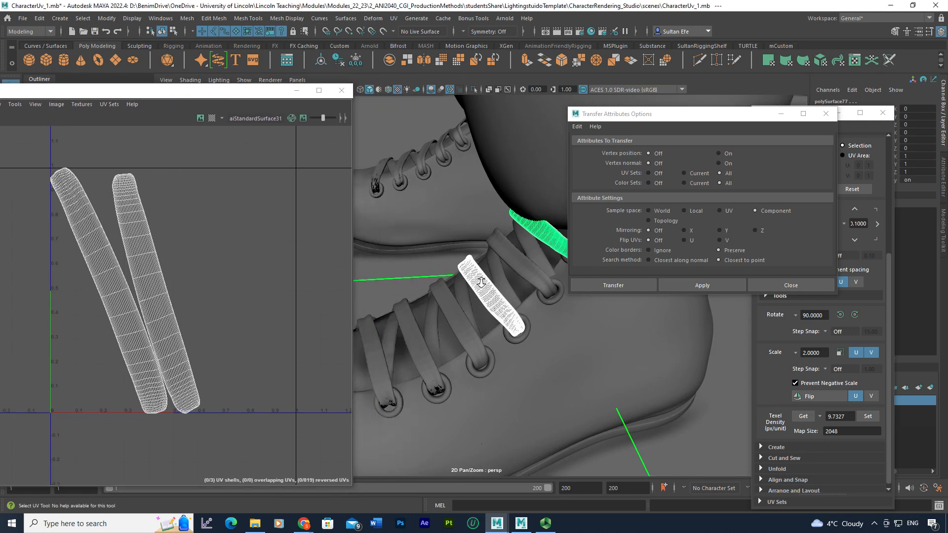
Try to transfer the fourth lace strip's UVs to two of the crossing strips underneath
alt+middle_drag(482, 282, 462, 286)
click(496, 277)
click(476, 280)
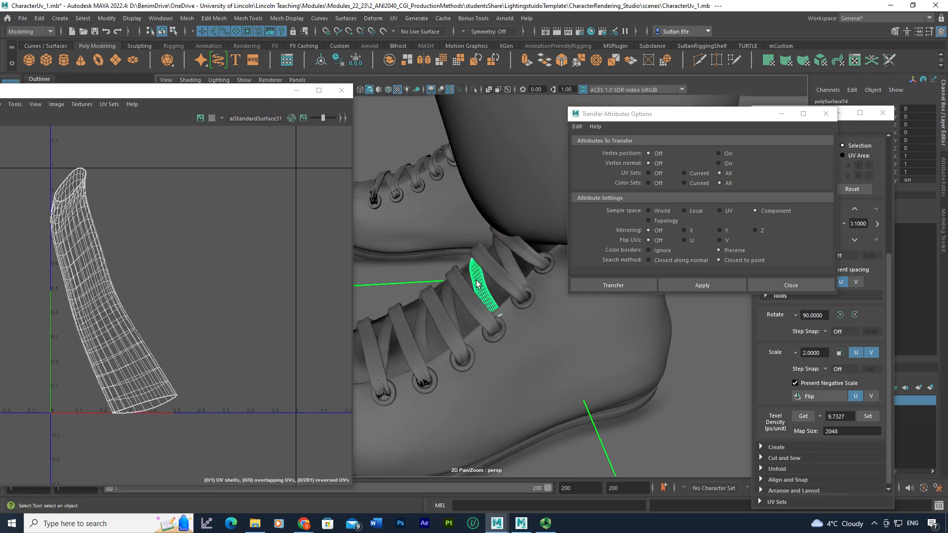
click(467, 294)
shift+click(479, 287)
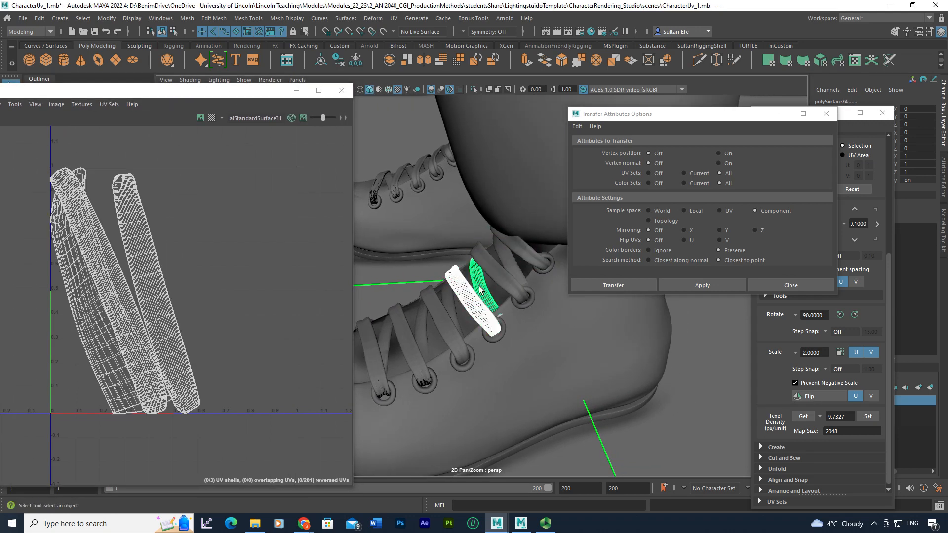
click(682, 289)
shift+click(514, 265)
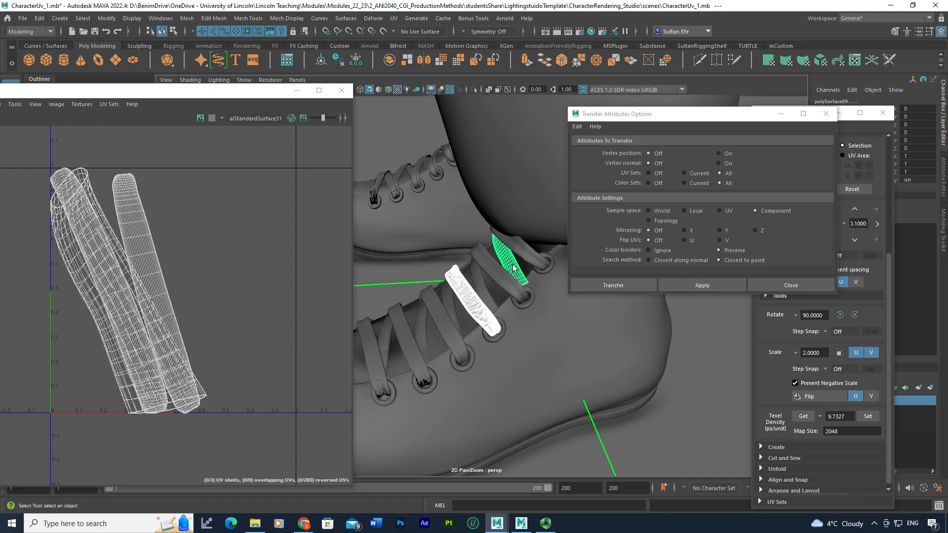
click(681, 288)
Select the four upper lace strips nearest the front shoe's toe, leaving the fifth out of the selection
scroll(533, 338, down, 3)
alt+middle_drag(534, 339, 601, 313)
alt+right_drag(470, 320, 488, 321)
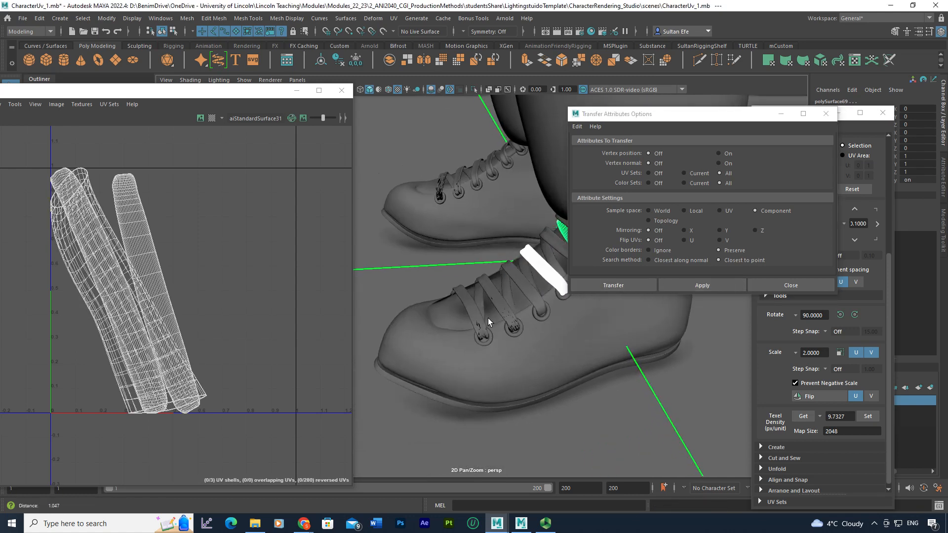
click(481, 304)
alt+middle_drag(508, 327, 480, 328)
alt+middle_drag(488, 295, 475, 268)
click(496, 309)
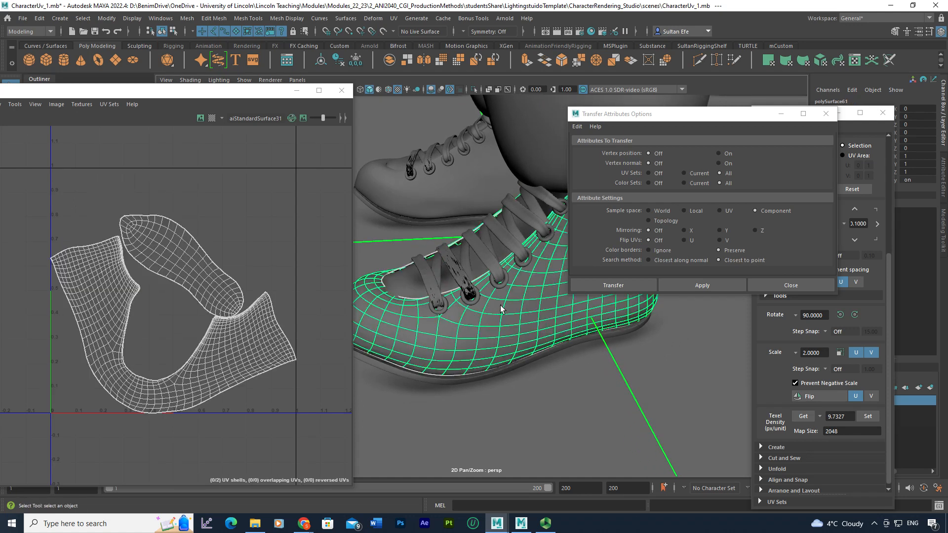
alt+right_drag(502, 309, 455, 301)
click(439, 288)
shift+click(464, 269)
shift+click(479, 256)
shift+click(496, 245)
shift+click(512, 229)
key(ctrl+z)
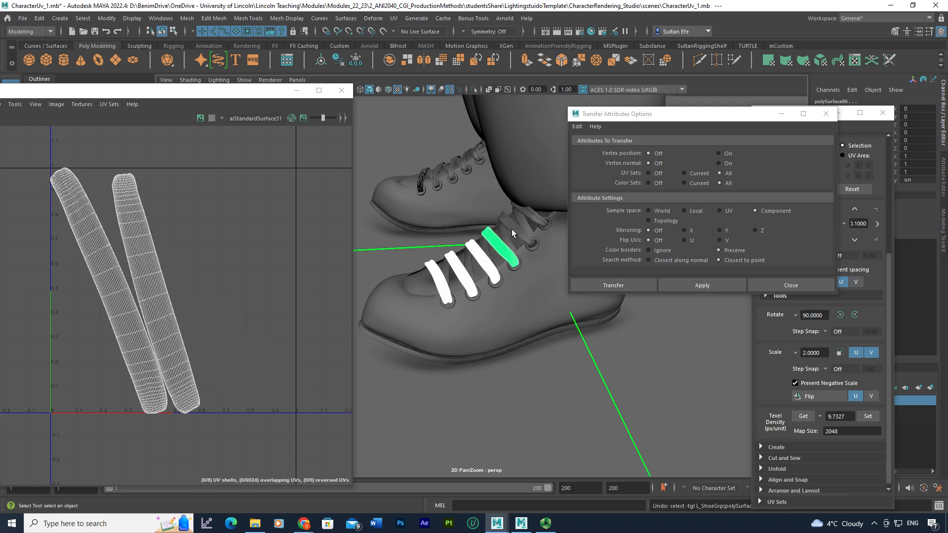
Select all UVs of the four lace strips in the UV Editor and bring the editor's commands into reach
alt+right_drag(267, 269, 204, 296)
alt+middle_drag(204, 297, 245, 275)
alt+right_drag(245, 275, 214, 275)
scroll(214, 278, down, 2)
drag(158, 211, 264, 350)
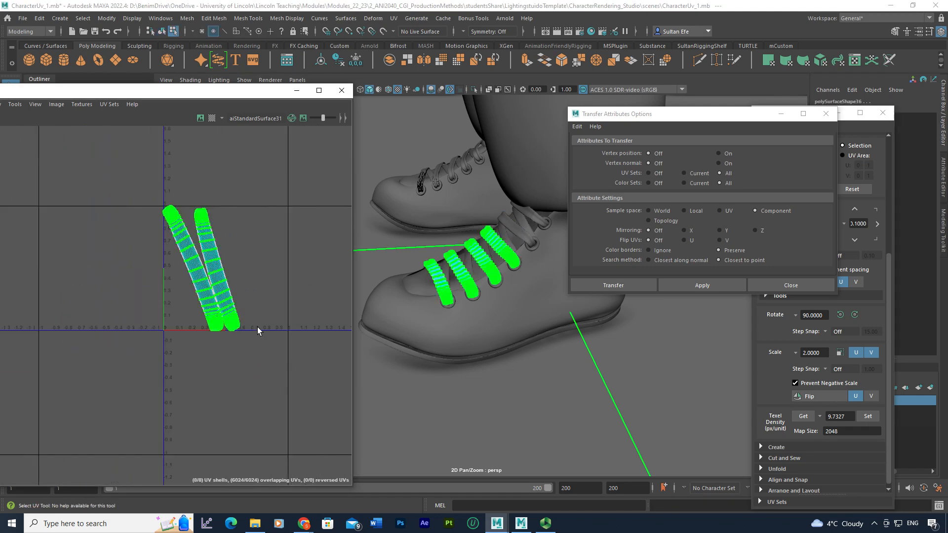
drag(41, 95, 125, 86)
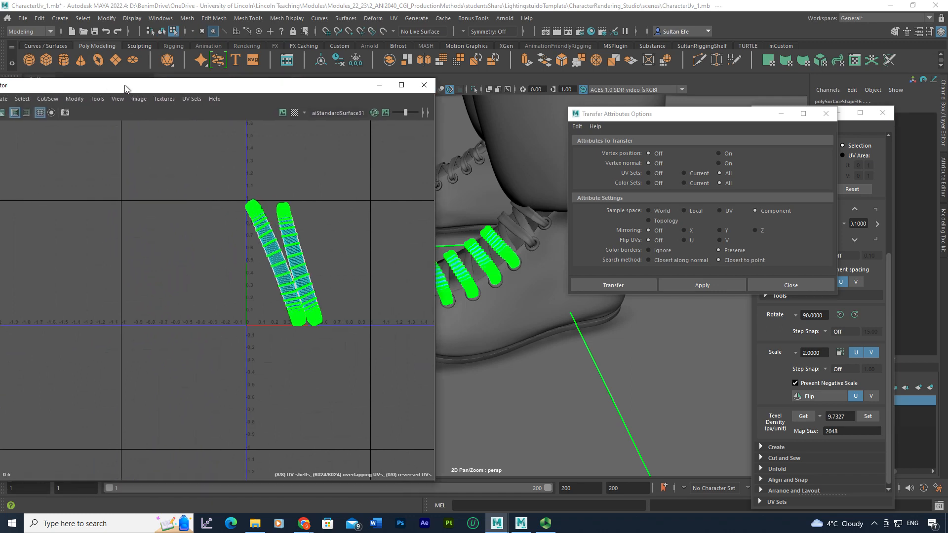
Lay out the stacked lace shells within the UV tile and return to object mode
click(71, 100)
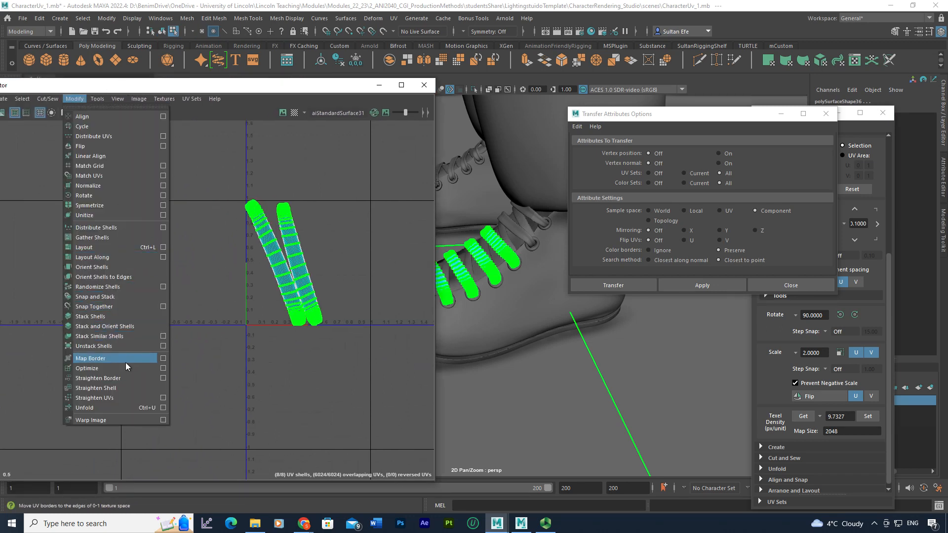
click(114, 248)
click(259, 281)
scroll(260, 281, up, 1)
alt+middle_drag(302, 283, 201, 290)
alt+right_drag(201, 290, 306, 268)
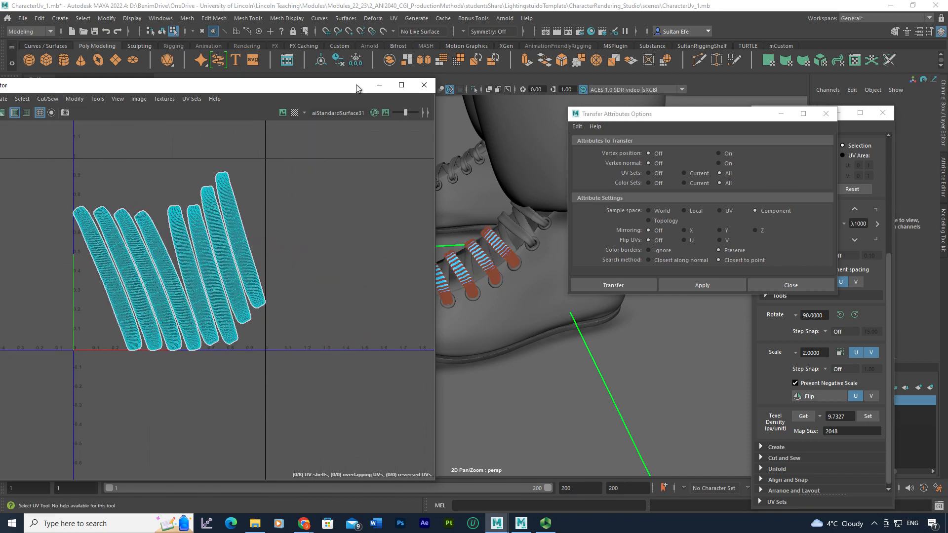
drag(357, 85, 199, 93)
alt+right_drag(365, 232, 402, 304)
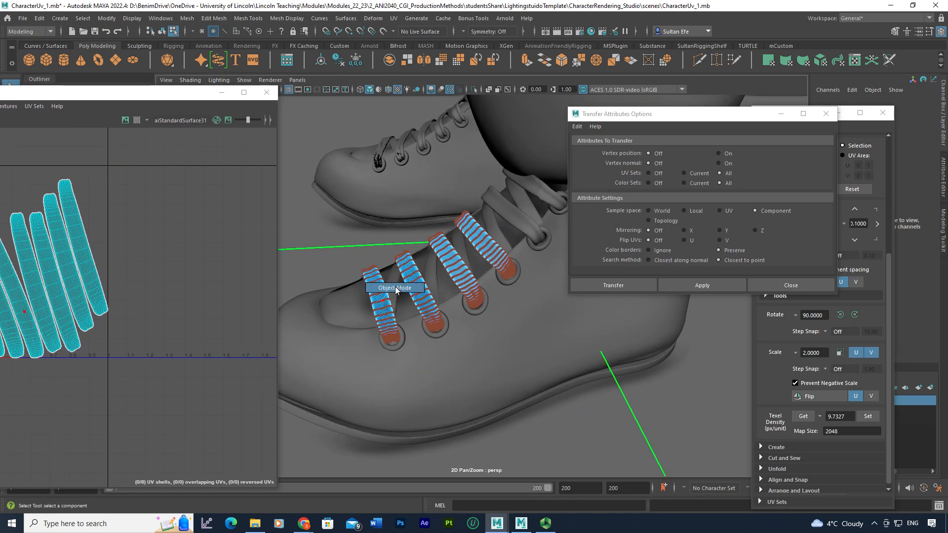
Examine the UVs of the crossing lace strips beneath the finished ones, framing them in the UV Editor
alt+middle_drag(383, 309, 428, 262)
click(436, 262)
scroll(436, 262, down, 3)
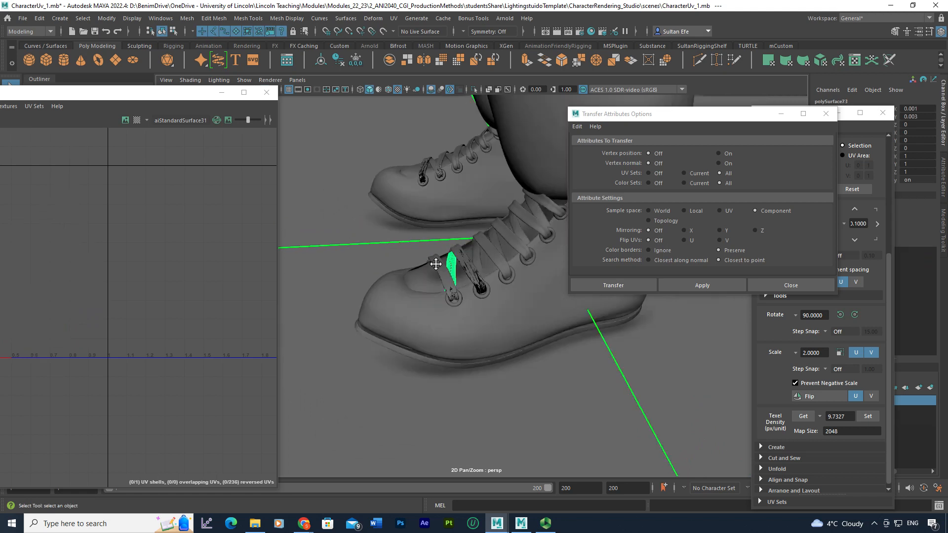
alt+drag(436, 262, 453, 272)
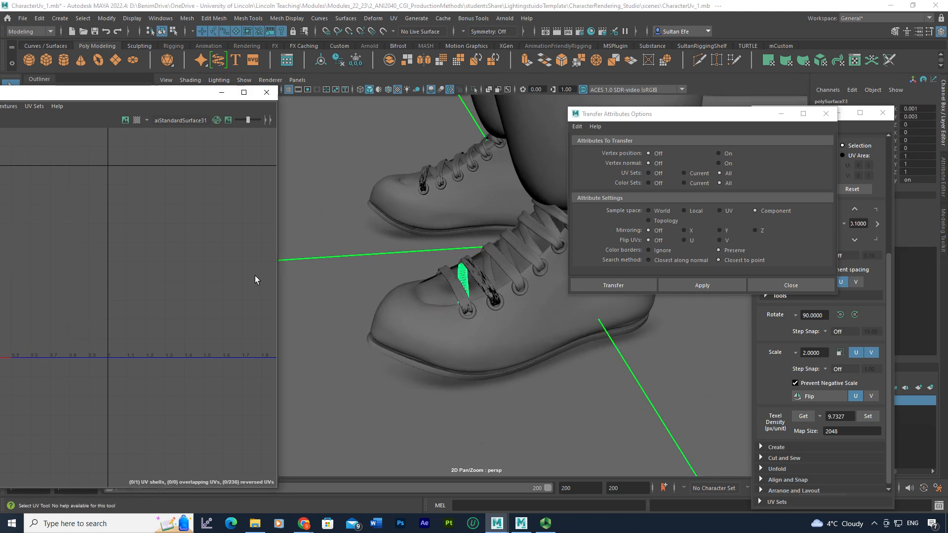
key(f)
alt+middle_drag(499, 302, 463, 315)
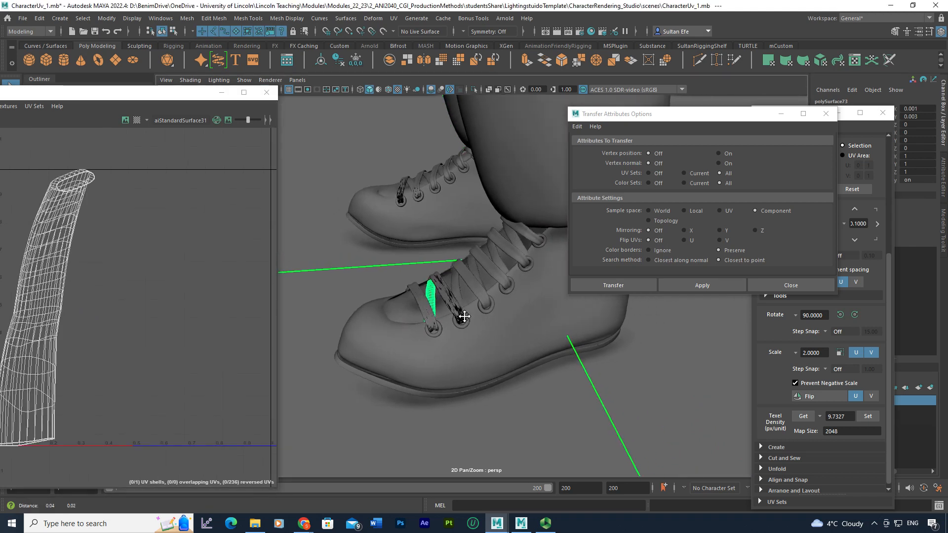
click(449, 290)
click(450, 289)
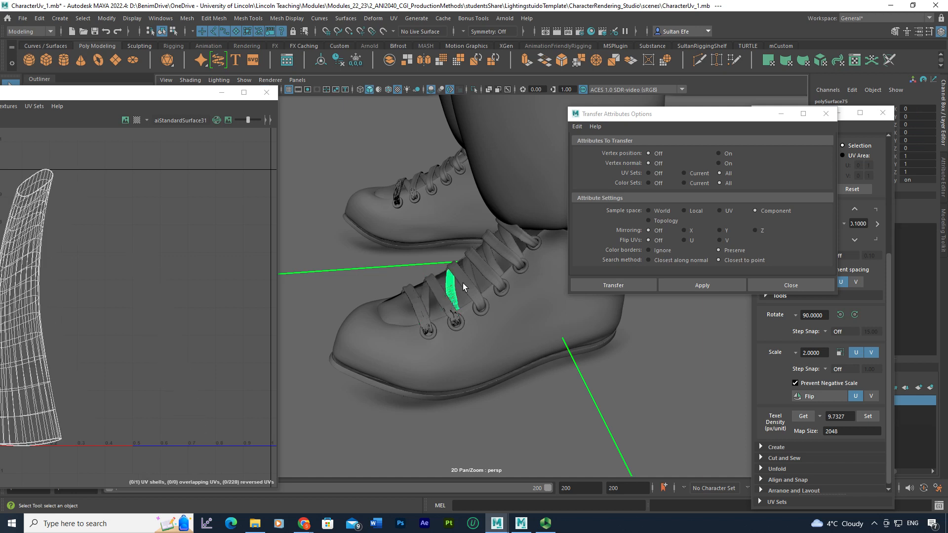
click(469, 272)
Select the front shoe's upper and project camera-based UVs onto it from the current side view
alt+middle_drag(497, 311, 460, 323)
click(488, 286)
alt+right_drag(460, 324, 443, 288)
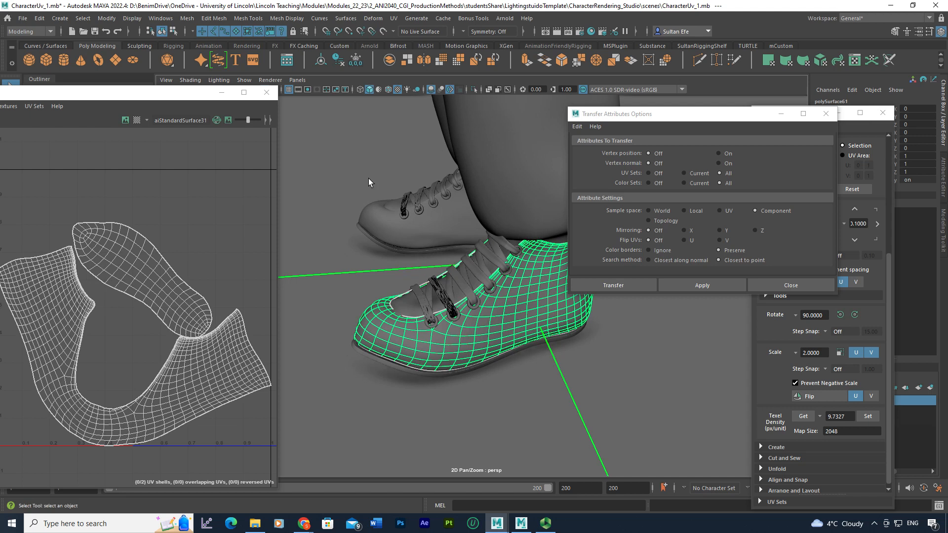
alt+middle_drag(421, 238, 413, 242)
click(393, 18)
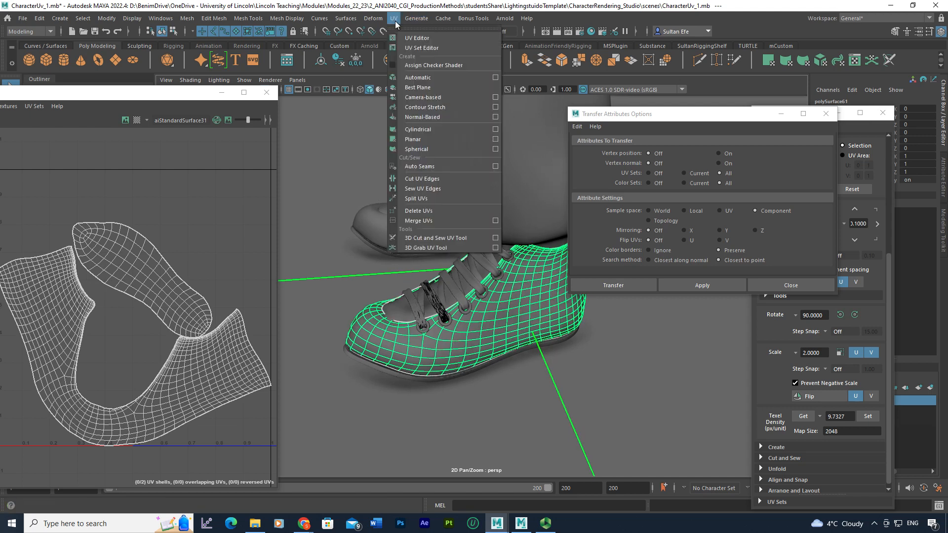
click(443, 97)
right_drag(503, 300, 534, 240)
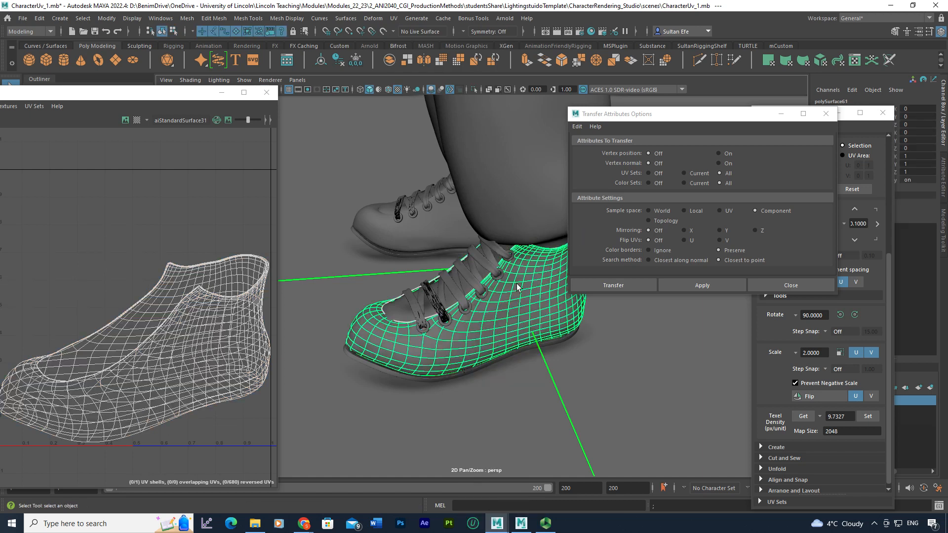
Isolate the shoe upper and cut its UVs along the edge loop around the sole's rim with the 3D Cut and Sew UV Tool
click(474, 89)
drag(680, 120, 857, 125)
alt+drag(593, 257, 485, 281)
alt+right_drag(484, 280, 499, 287)
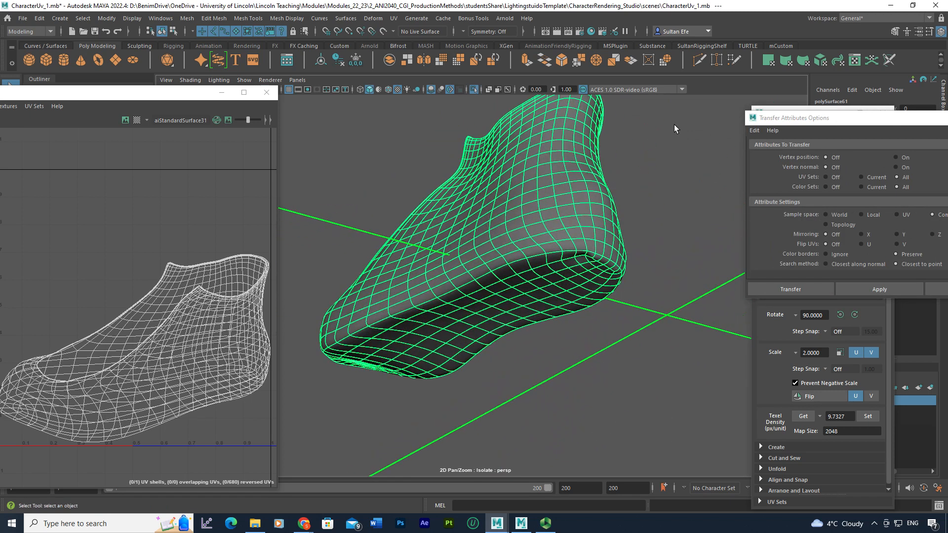
click(889, 60)
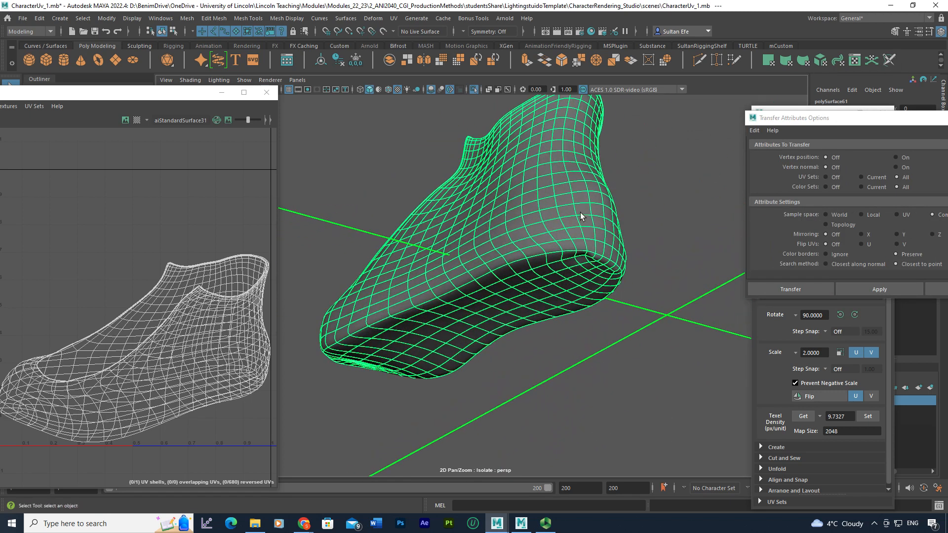
double_click(548, 245)
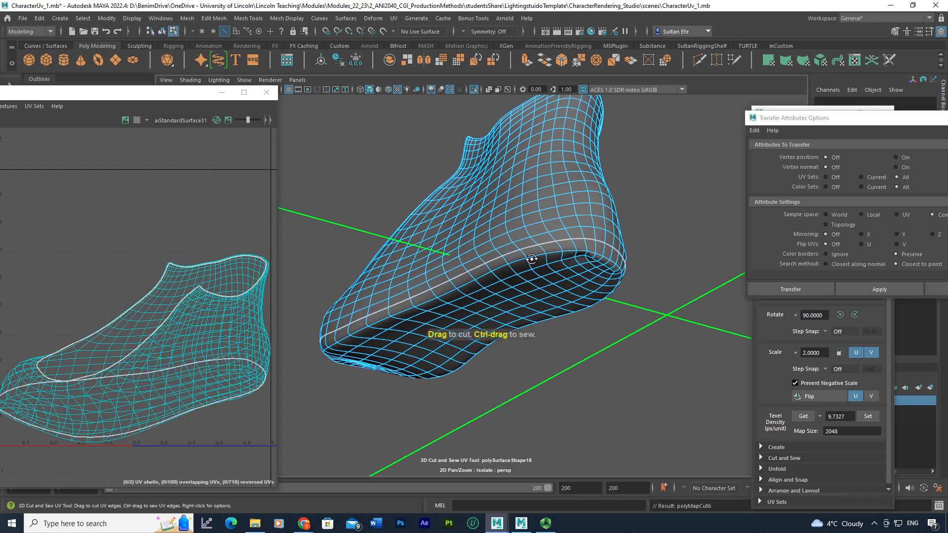
Select all UVs of the cut shoe upper, unfold them and lay out the two shells
alt+drag(532, 259, 502, 193)
alt+drag(492, 262, 621, 275)
alt+right_drag(622, 274, 502, 293)
alt+drag(502, 293, 497, 285)
right_drag(493, 284, 542, 251)
drag(351, 129, 602, 351)
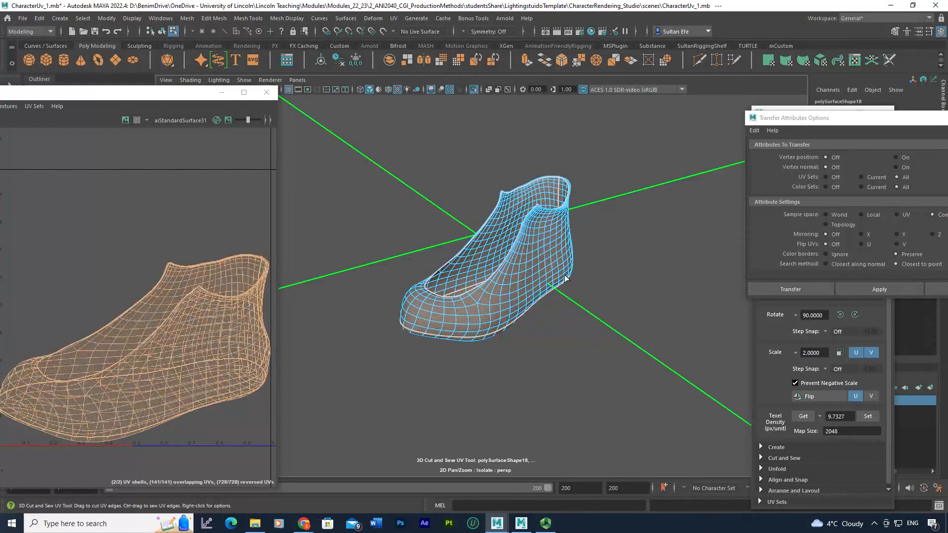
key(ctrl+l)
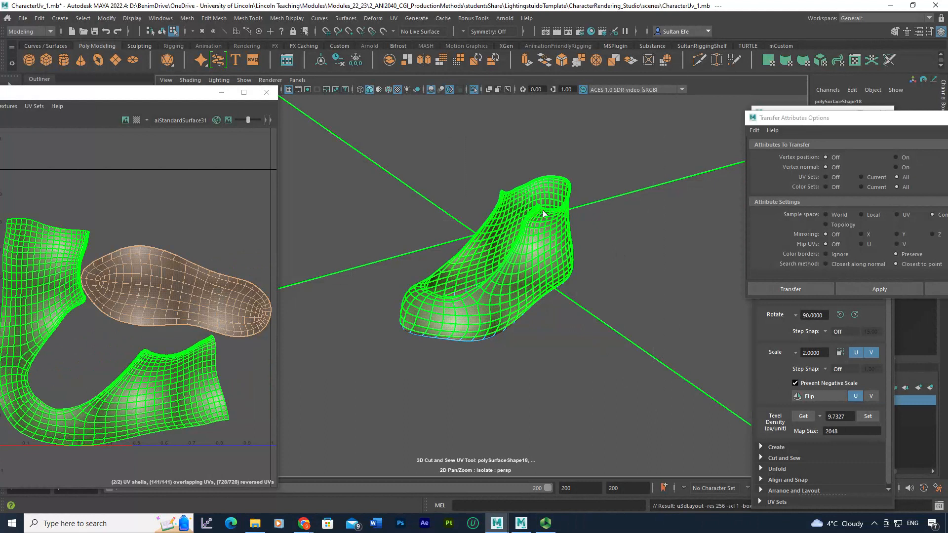
Compare the unfolded upper and sole shells in the UV Editor with the isolated shoe model
drag(126, 91, 245, 92)
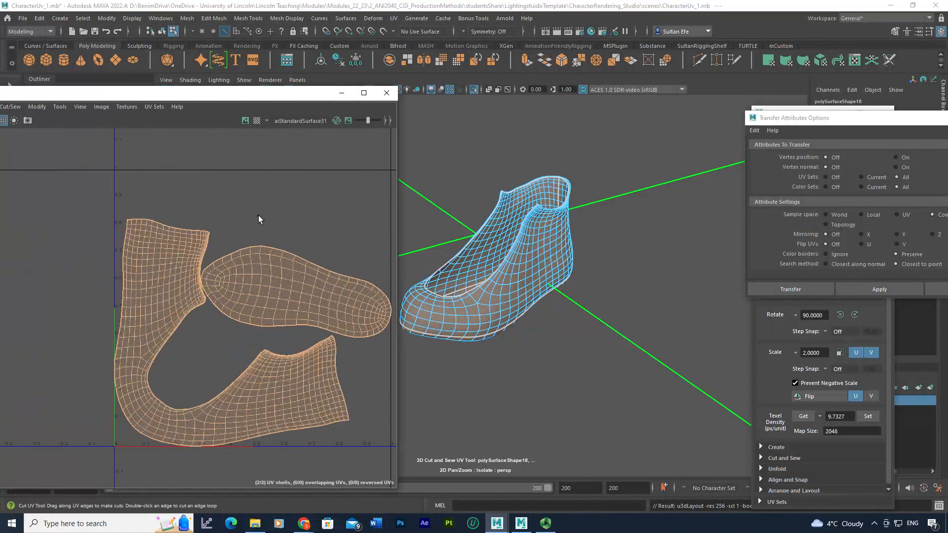
alt+right_drag(258, 216, 222, 221)
alt+middle_drag(222, 220, 245, 216)
alt+drag(483, 309, 485, 304)
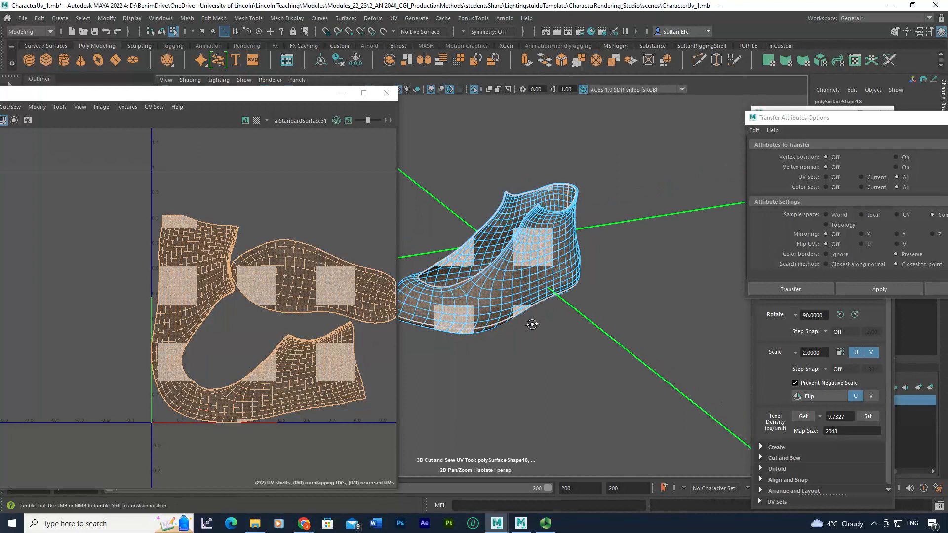
alt+drag(538, 326, 516, 314)
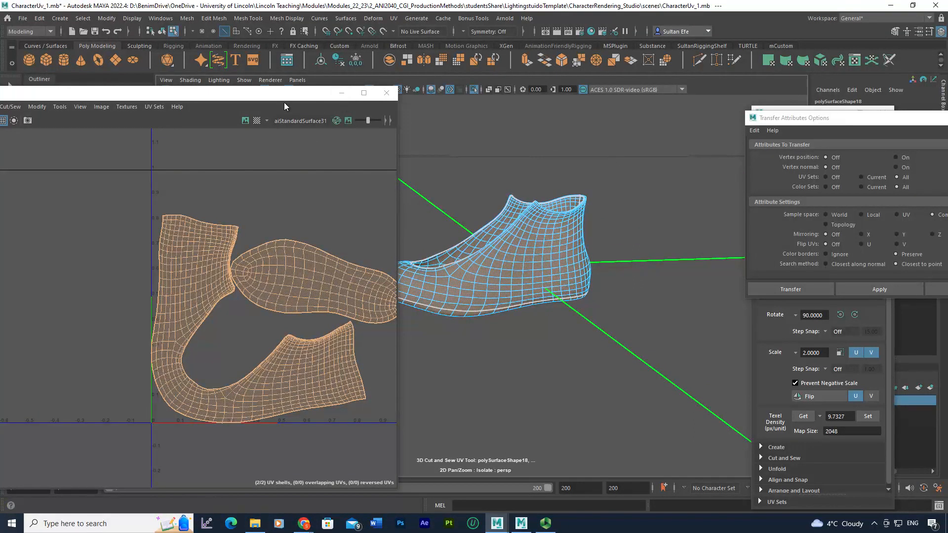
drag(76, 93, 72, 154)
Return to object mode on the shoe upper and turn off isolation to show the whole character
click(578, 227)
alt+middle_drag(553, 254, 569, 212)
alt+right_drag(591, 211, 566, 207)
alt+middle_drag(566, 208, 566, 178)
alt+right_drag(566, 178, 553, 194)
alt+drag(552, 194, 542, 194)
alt+right_drag(542, 195, 543, 208)
alt+middle_drag(542, 208, 543, 220)
alt+drag(544, 223, 557, 212)
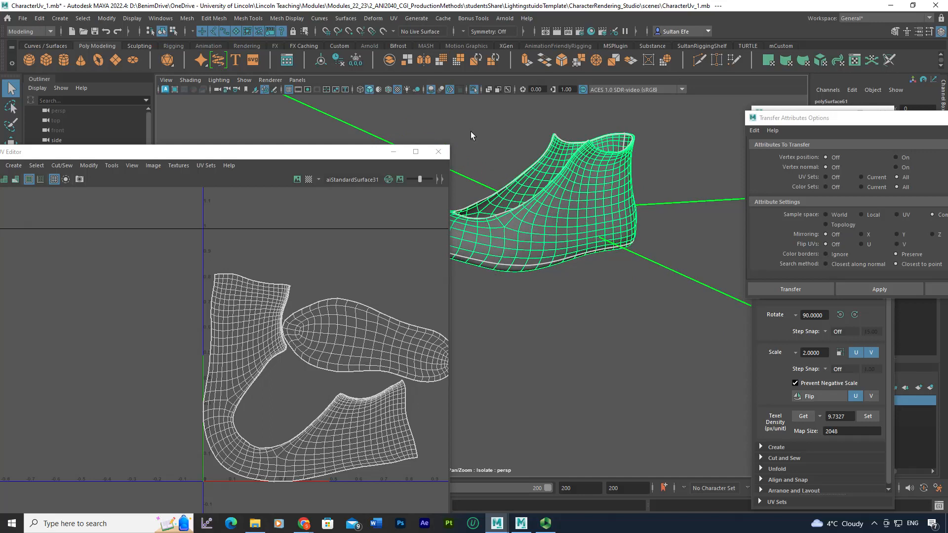
click(474, 91)
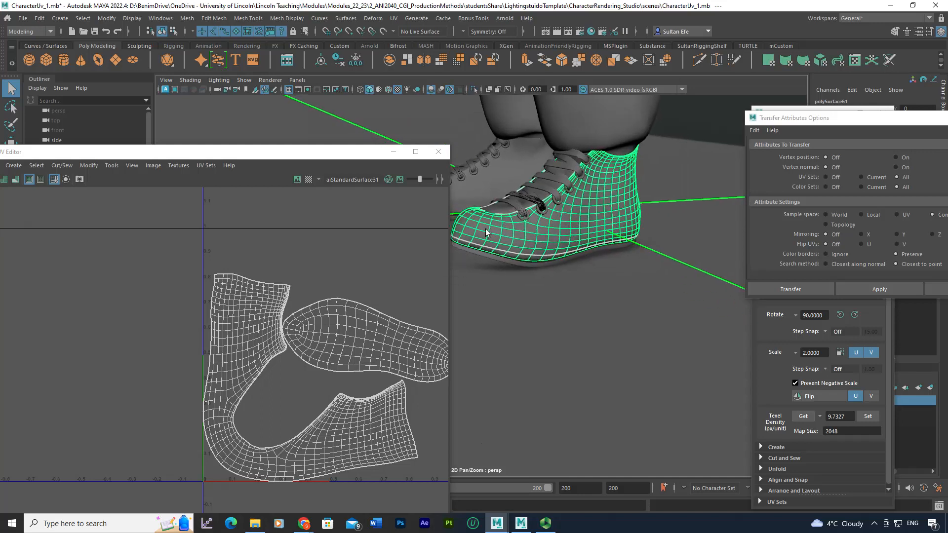
Select the front shoe's outer sole and examine its UV shells in the UV Editor
alt+middle_drag(512, 280, 538, 284)
alt+right_drag(537, 284, 529, 286)
alt+middle_drag(529, 285, 493, 277)
alt+right_drag(494, 277, 512, 268)
click(513, 271)
alt+drag(513, 272, 548, 297)
alt+right_drag(548, 297, 538, 295)
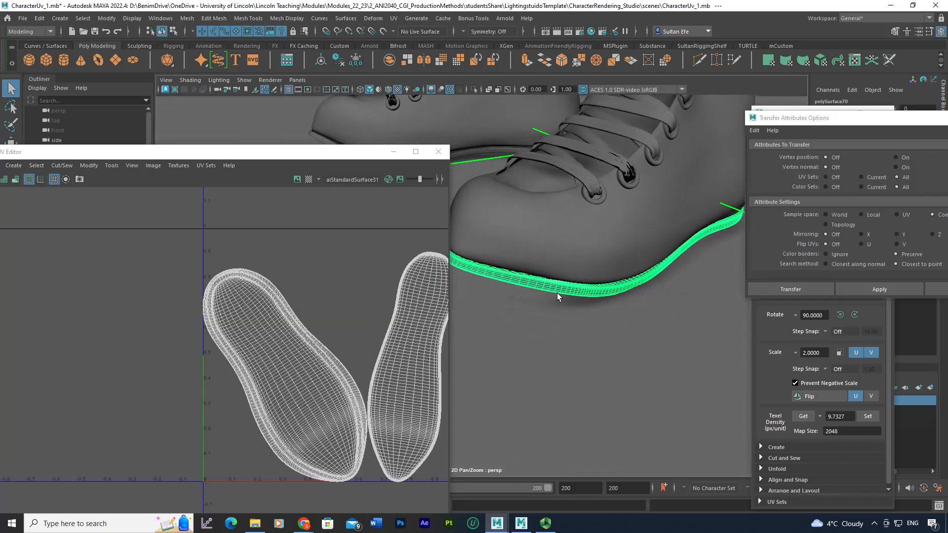
alt+middle_drag(538, 296, 527, 306)
scroll(527, 252, down, 3)
alt+middle_drag(527, 253, 529, 301)
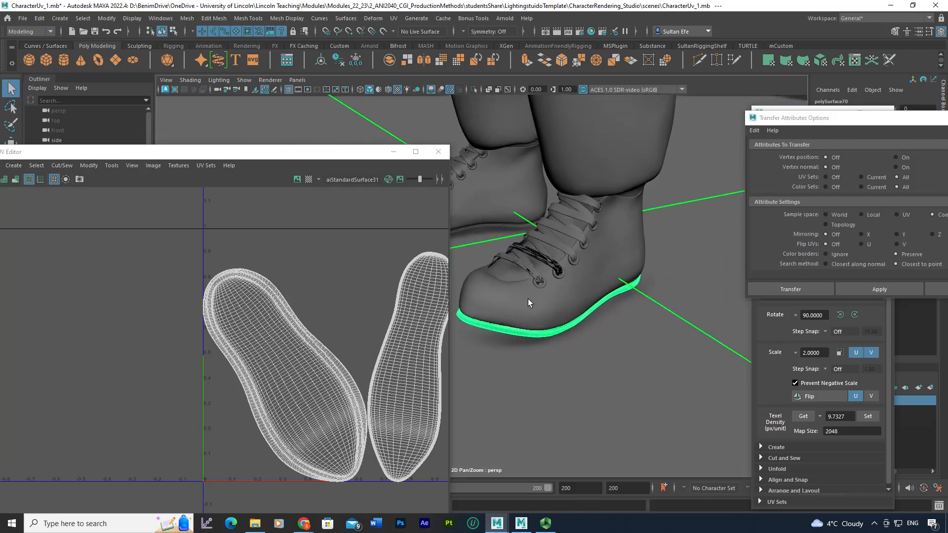
Select the entire L_ShoeGrp shoe group and check its combined UVs before moving on to the upper body
click(530, 300)
scroll(530, 300, down, 1)
key(Up)
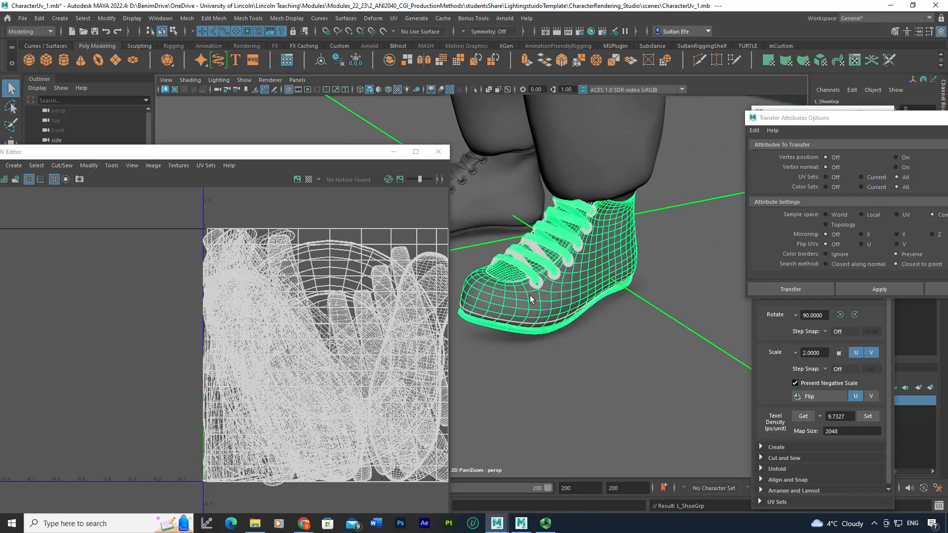
mouse_move(566, 295)
alt+mouse_down()
mouse_move(571, 284)
mouse_move(546, 300)
mouse_move(558, 293)
alt+mouse_up()
alt+middle_drag(528, 276, 571, 364)
alt+middle_drag(571, 321, 580, 351)
alt+drag(580, 352, 525, 316)
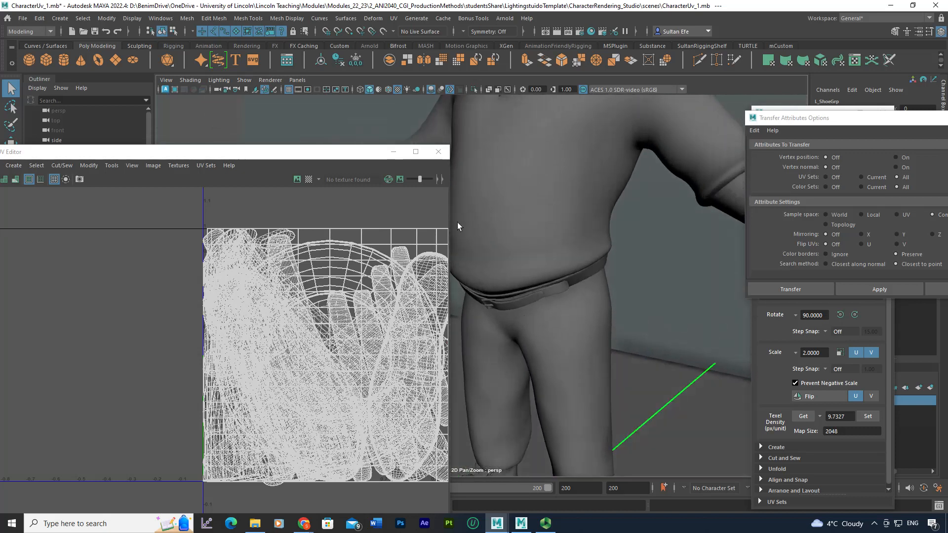
Clear the UV Editor out of the way and inspect the laced forearm cuff on the character's arm
click(394, 152)
scroll(517, 265, down, 2)
alt+drag(516, 265, 502, 283)
click(568, 251)
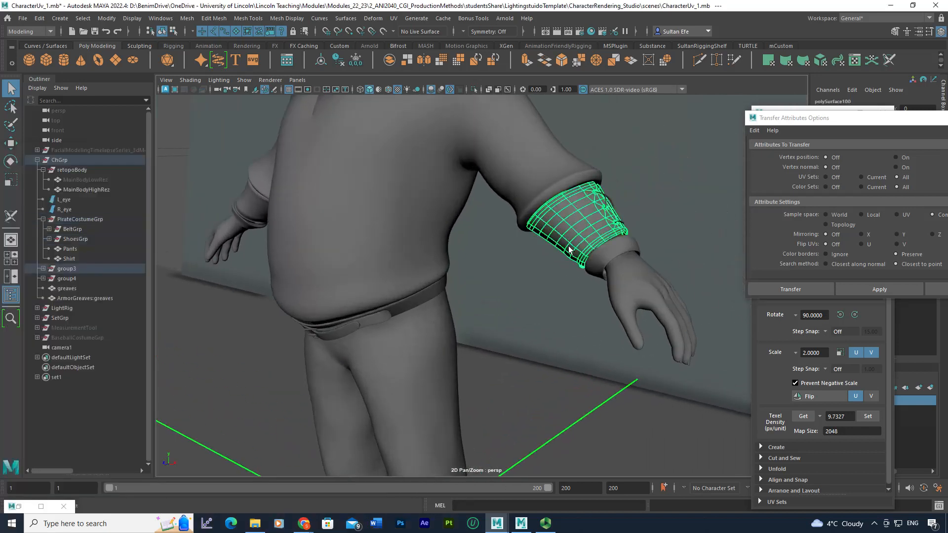
alt+middle_drag(568, 251, 491, 252)
alt+drag(491, 252, 483, 290)
alt+right_drag(483, 290, 466, 294)
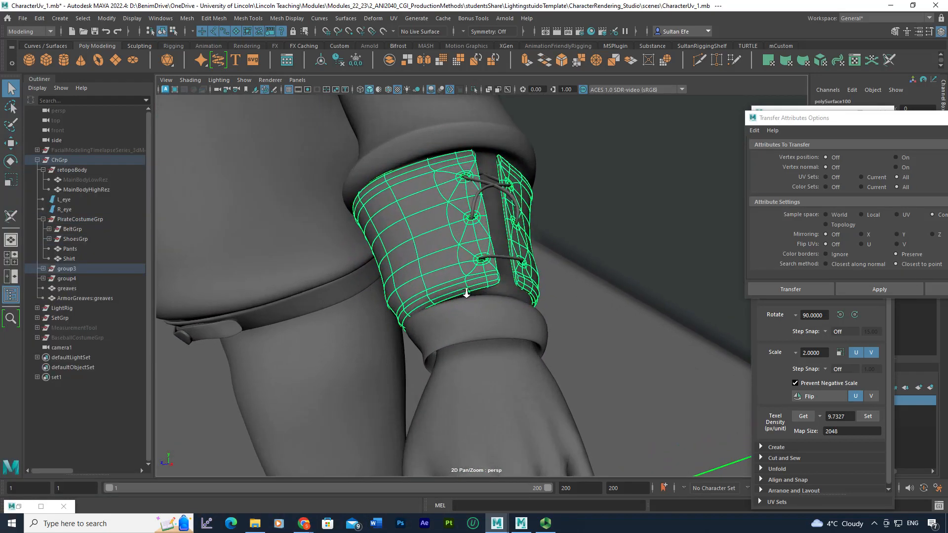
alt+drag(452, 296, 419, 235)
alt+right_drag(415, 215, 342, 223)
alt+middle_drag(342, 223, 375, 277)
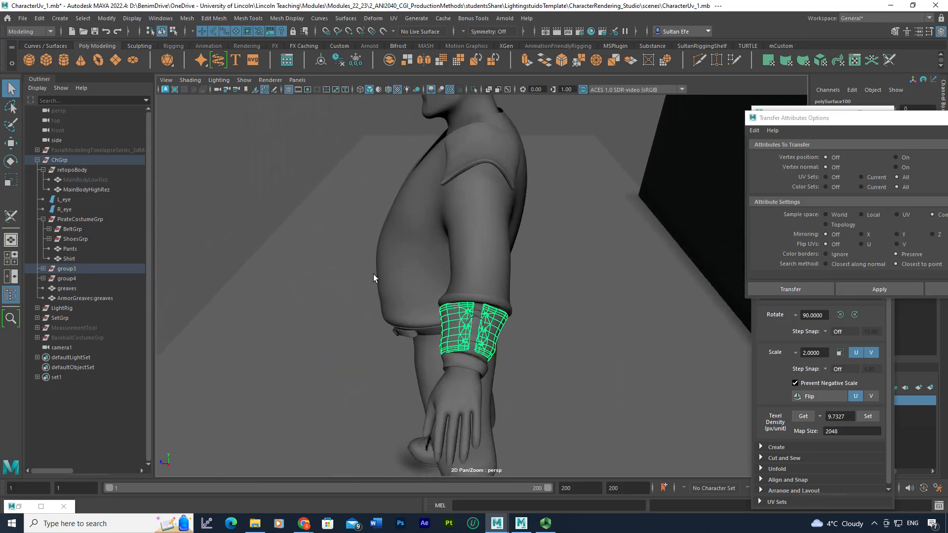
alt+drag(375, 277, 458, 228)
Show the forearm cuff's UV shells framed in the UV Editor
click(394, 18)
click(407, 38)
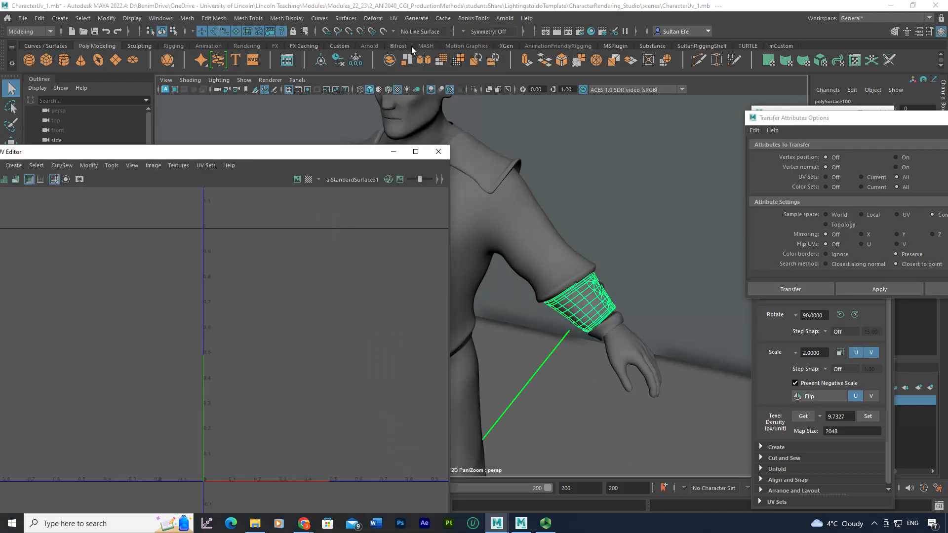
key(f)
scroll(280, 267, down, 1)
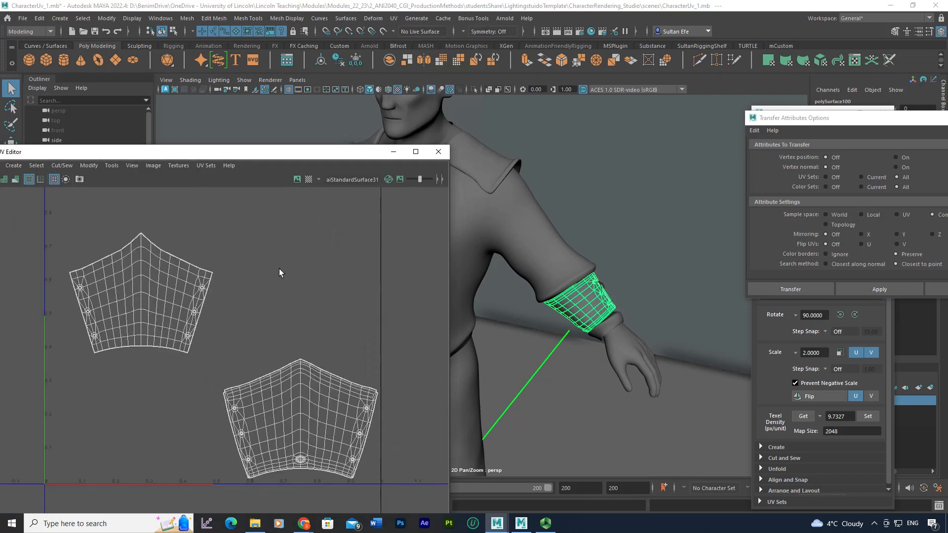
Select the shoulder armour piece, frame its UVs in the UV Editor and display the shell shaded
click(393, 156)
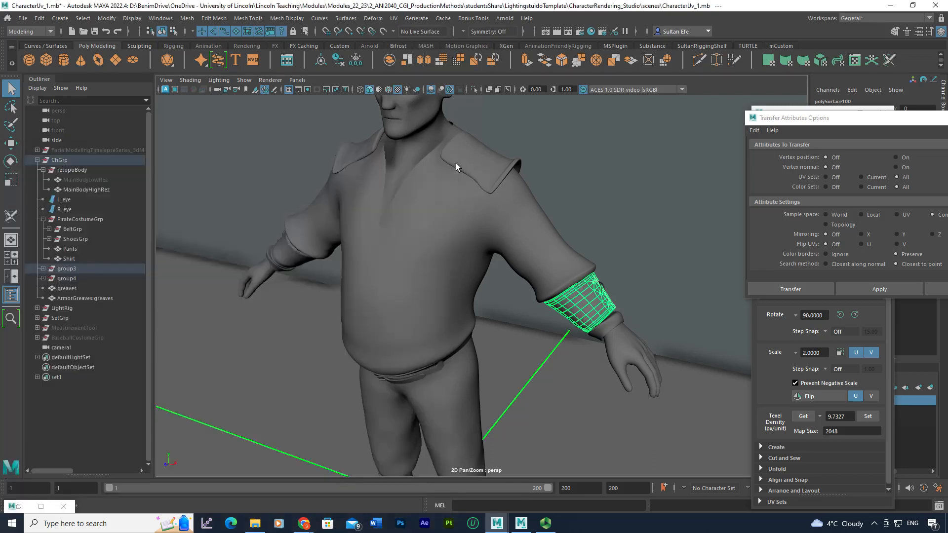
click(456, 163)
click(393, 18)
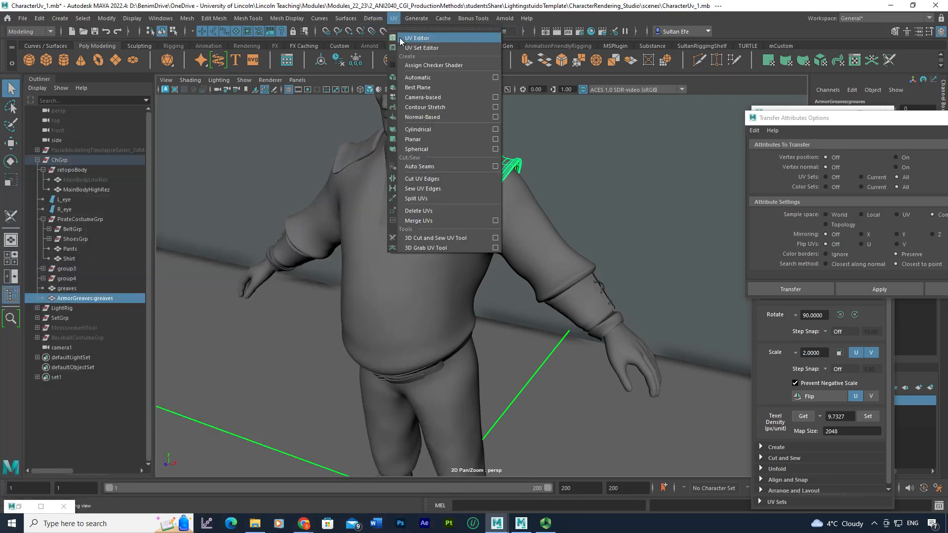
click(407, 38)
key(f)
scroll(253, 290, down, 2)
click(7, 181)
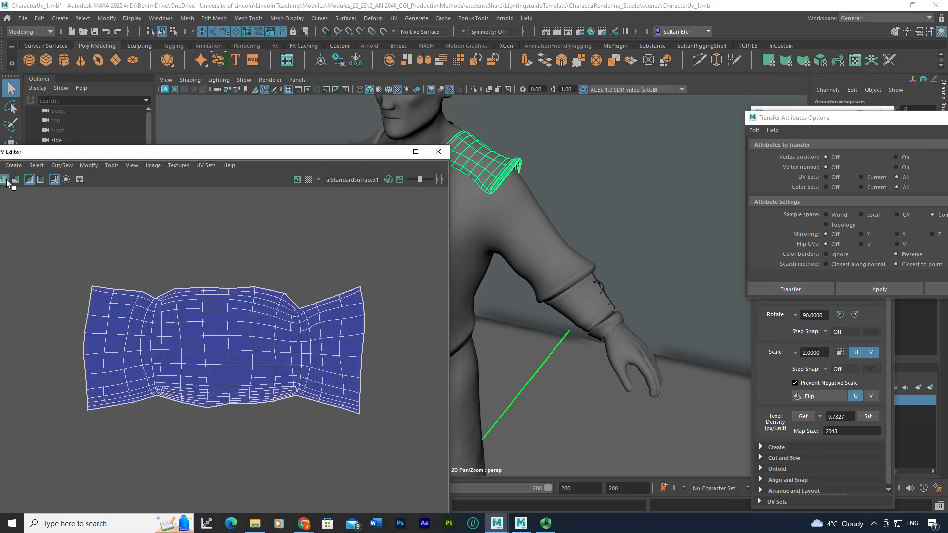
Close the UV Editor, collapse the ChGrp hierarchy and select the whole character group with the Move tool
click(438, 152)
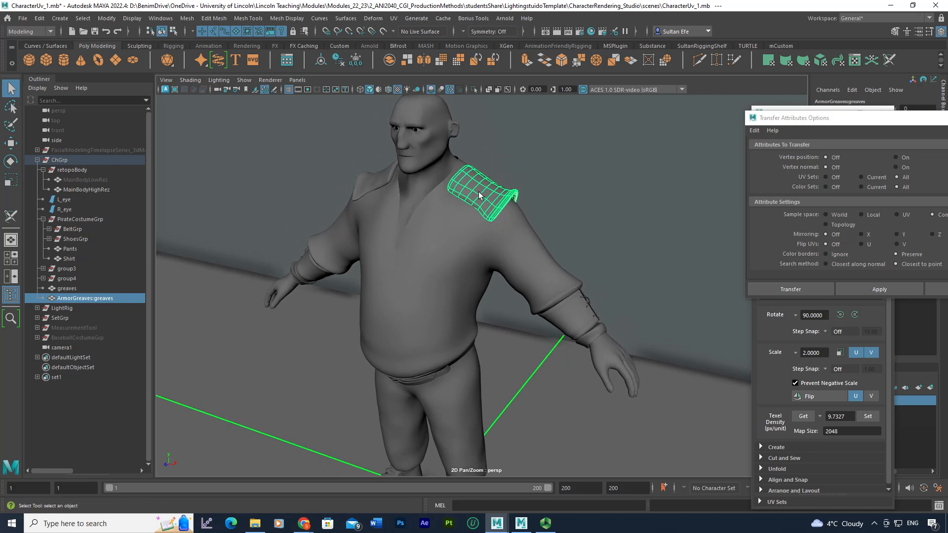
alt+middle_drag(480, 191, 480, 212)
scroll(472, 205, down, 3)
alt+drag(455, 201, 466, 200)
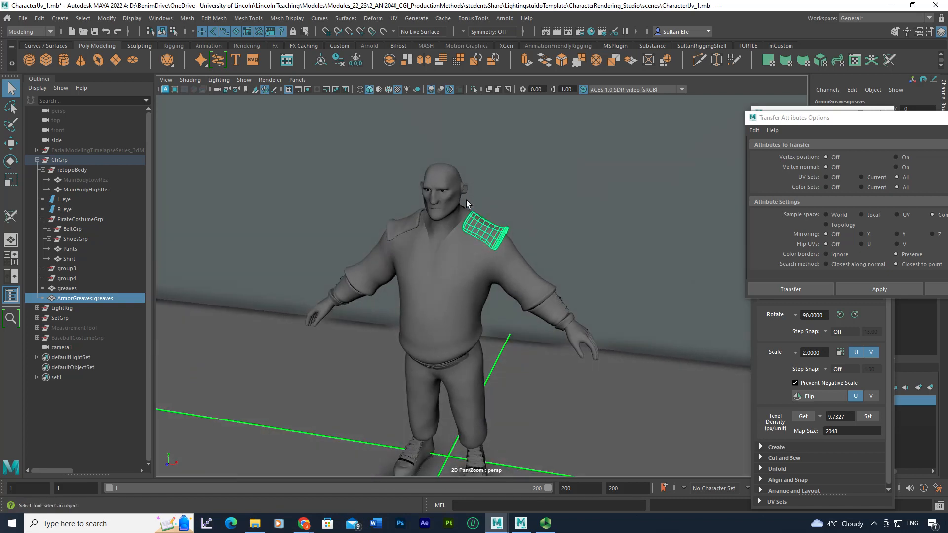
scroll(503, 218, down, 2)
click(37, 160)
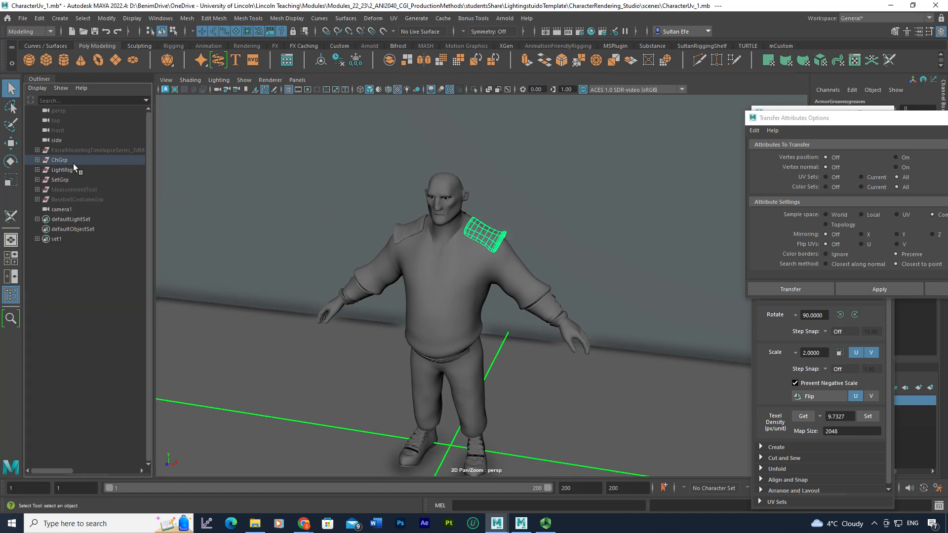
click(59, 160)
alt+drag(346, 247, 419, 277)
key(w)
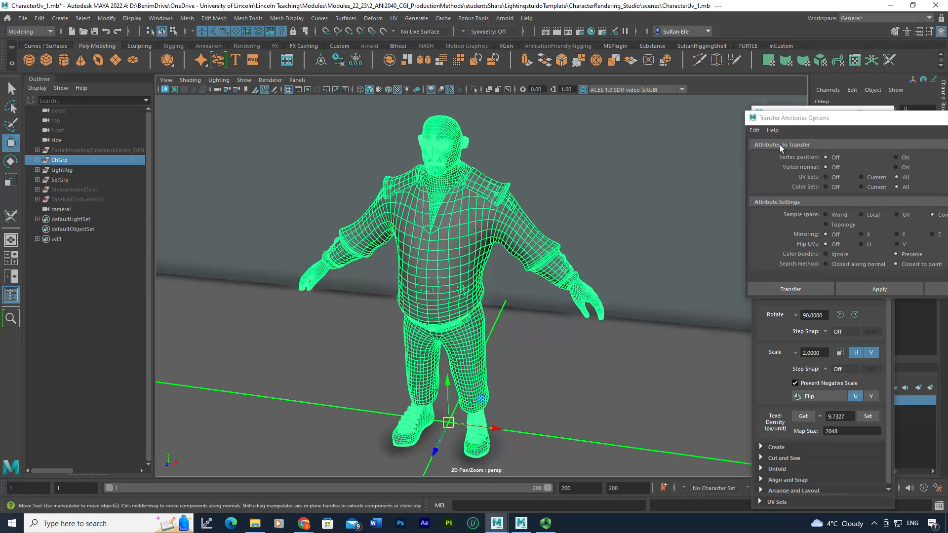
Close the Transfer Attributes Options and UV Toolkit windows
double_click(754, 116)
double_click(755, 112)
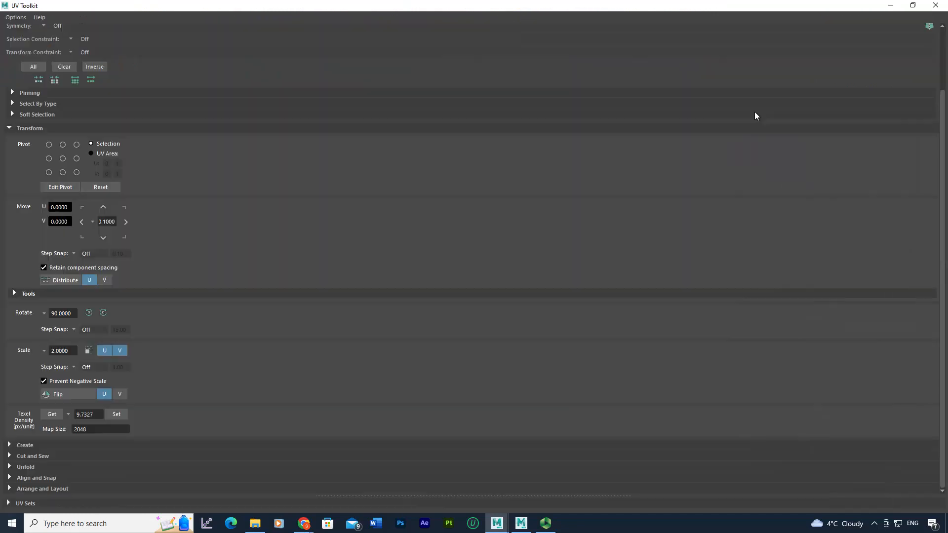
click(942, 7)
scroll(442, 235, down, 2)
alt+middle_drag(441, 235, 460, 225)
alt+drag(460, 224, 410, 213)
alt+right_drag(409, 213, 435, 246)
alt+drag(436, 245, 437, 226)
alt+drag(448, 222, 441, 219)
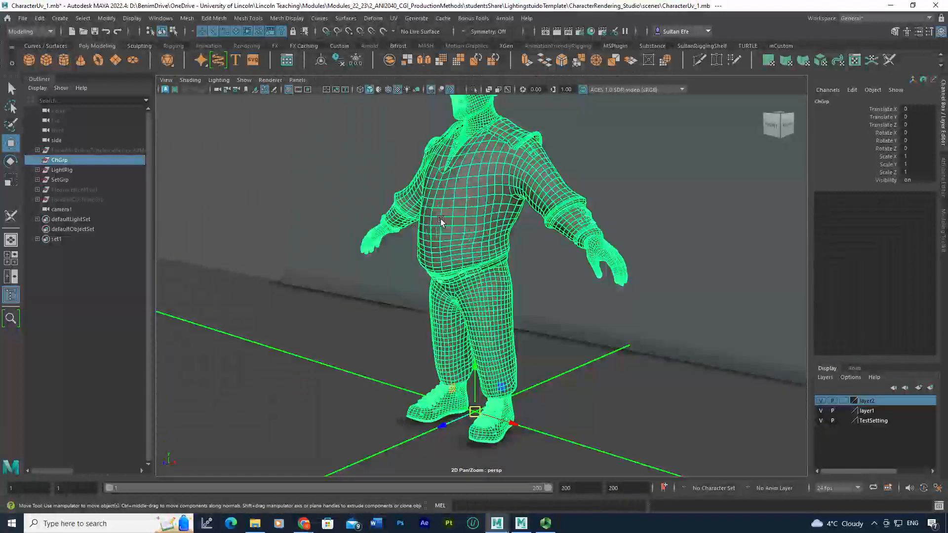